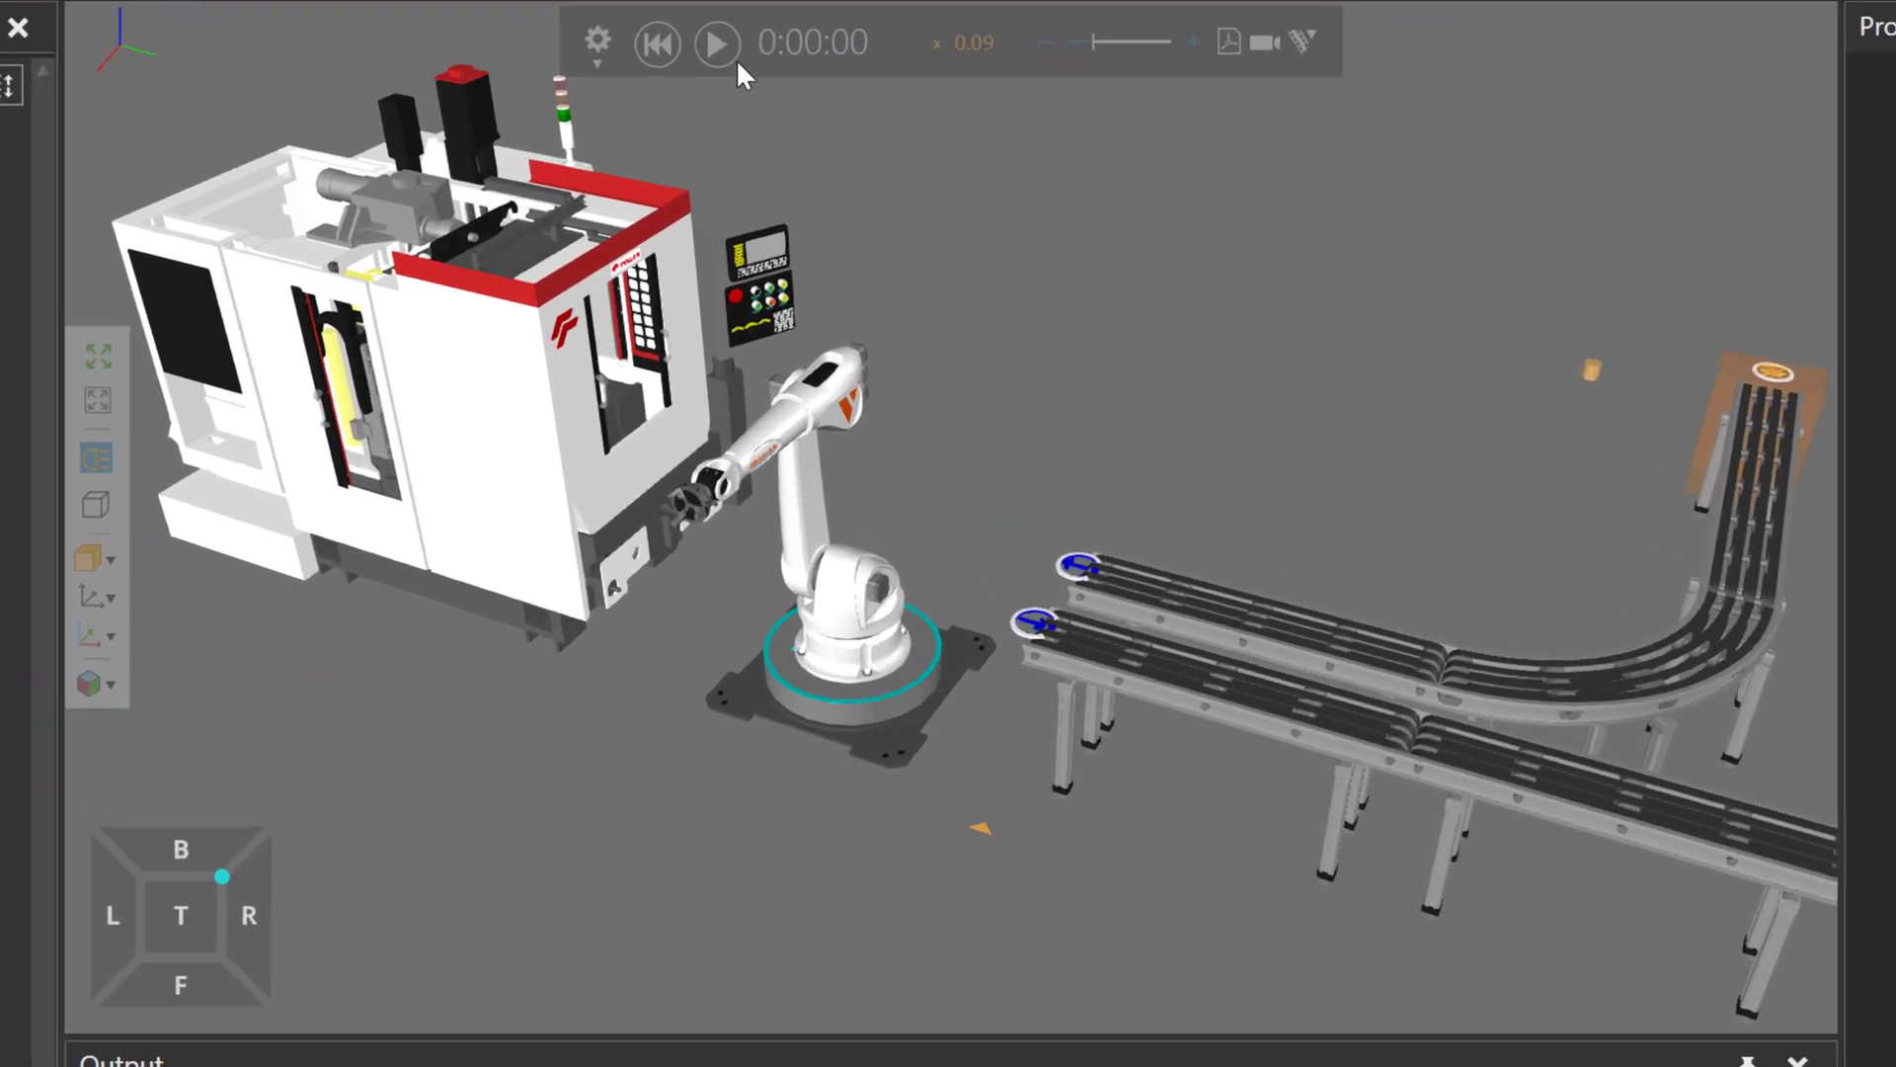
Run and reset the simulation, then inspect the Cylinder product type: SKU S12T-Cyl-RS, radius 120 mm, height 150 mm
{"action": "left_click", "coordinate": [721, 46]}
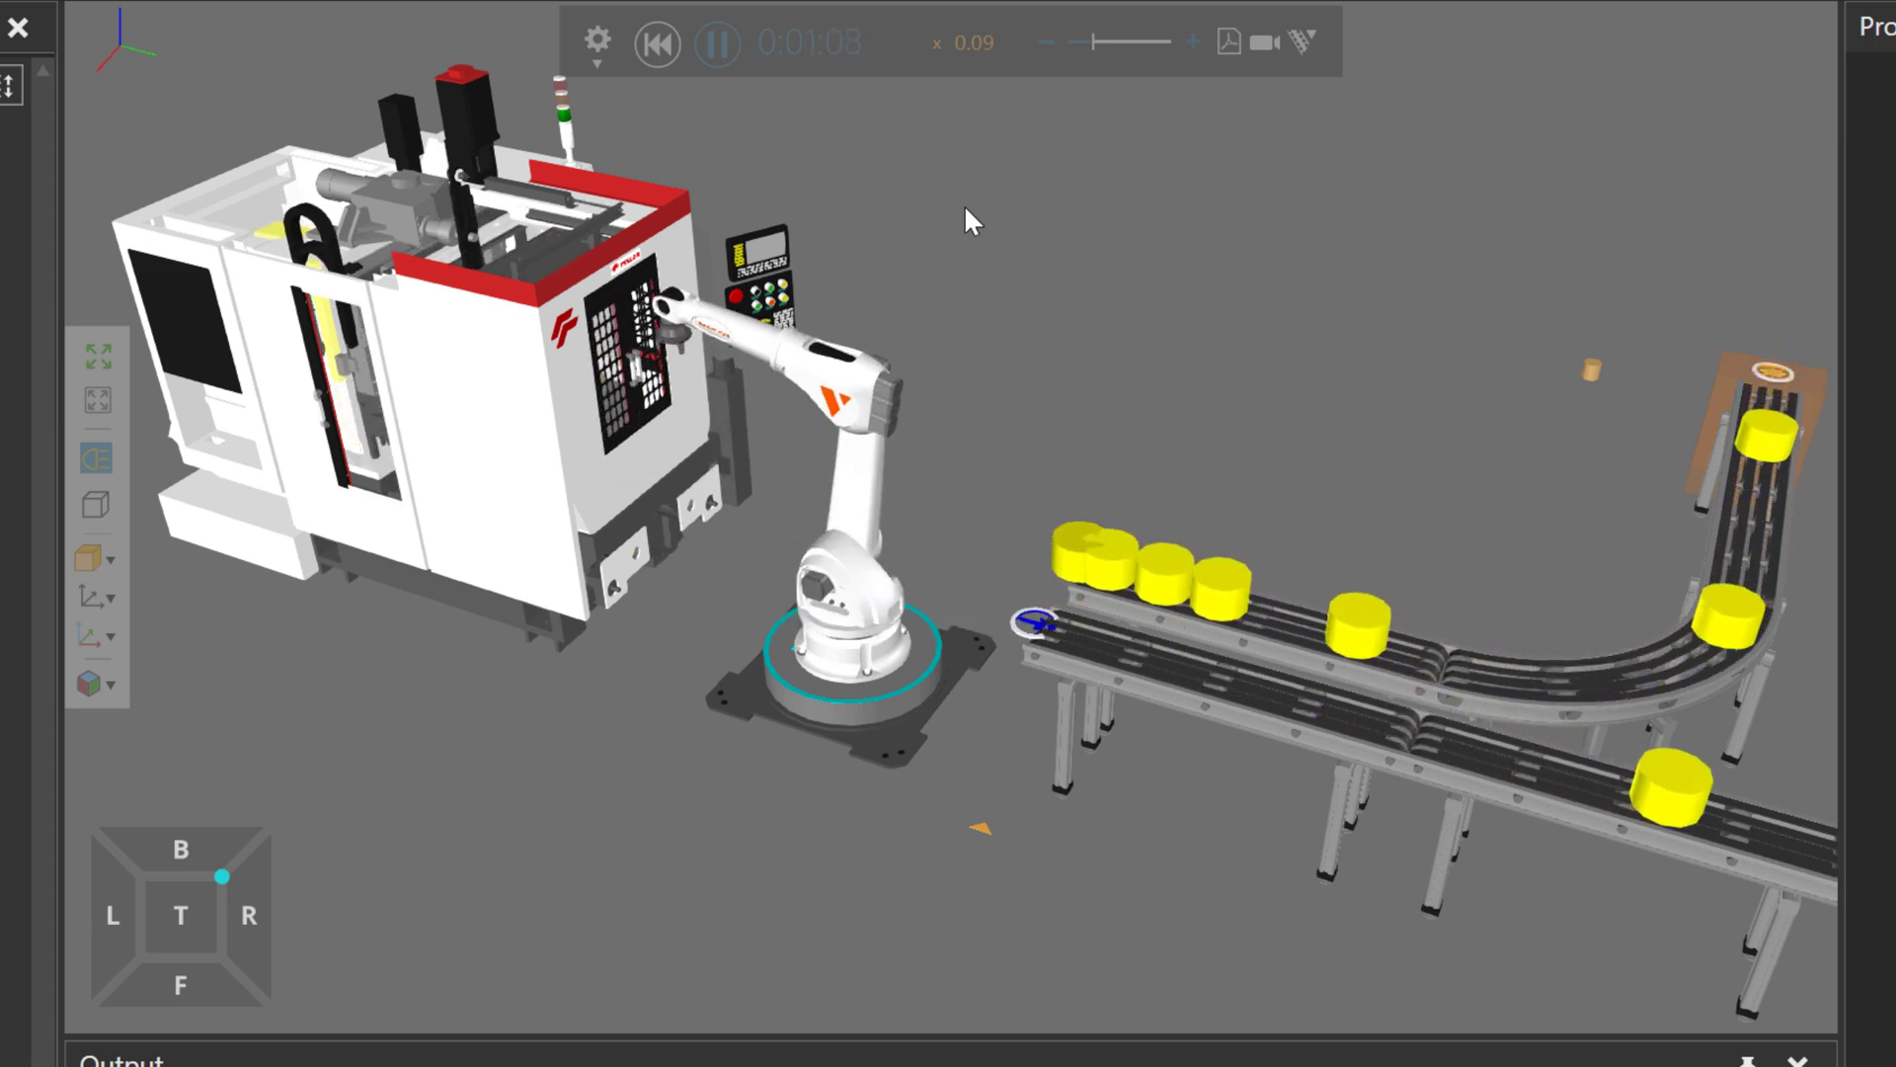
{"action": "left_click", "coordinate": [659, 57]}
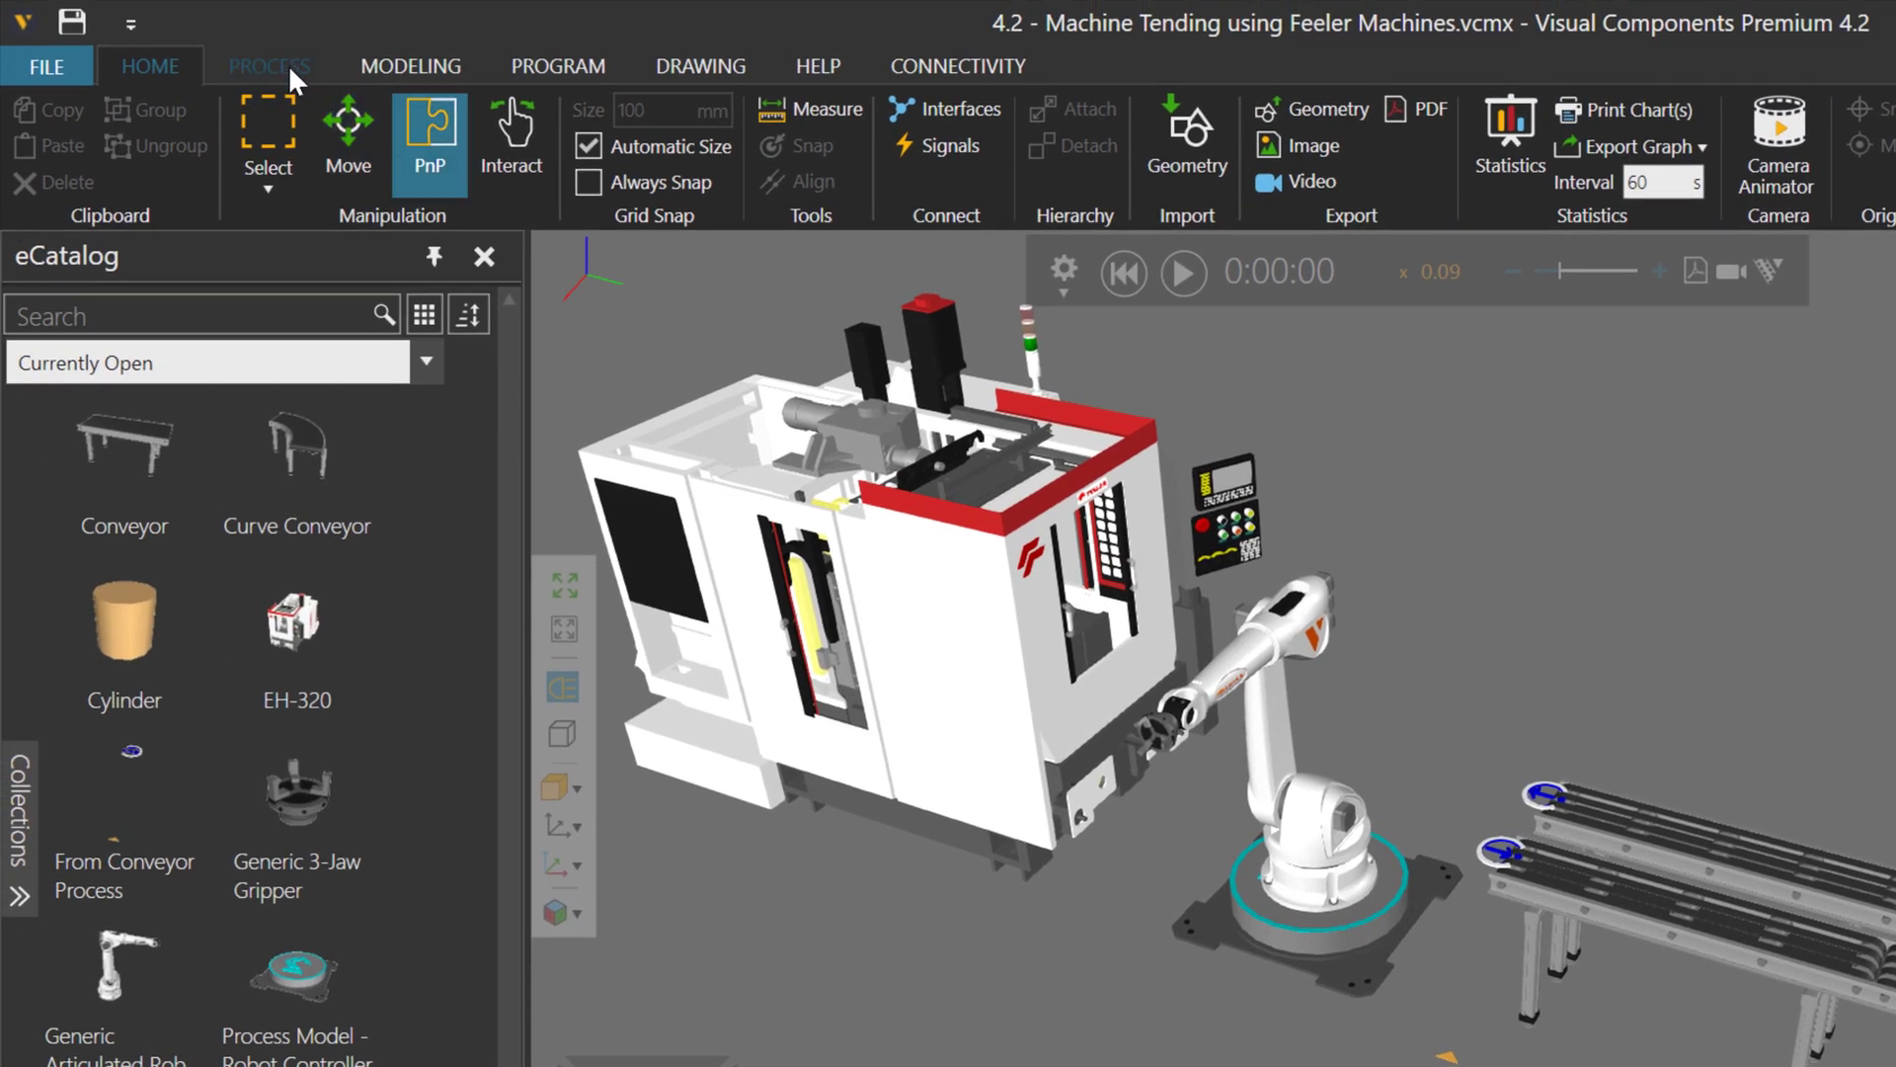
{"action": "left_click", "coordinate": [288, 63]}
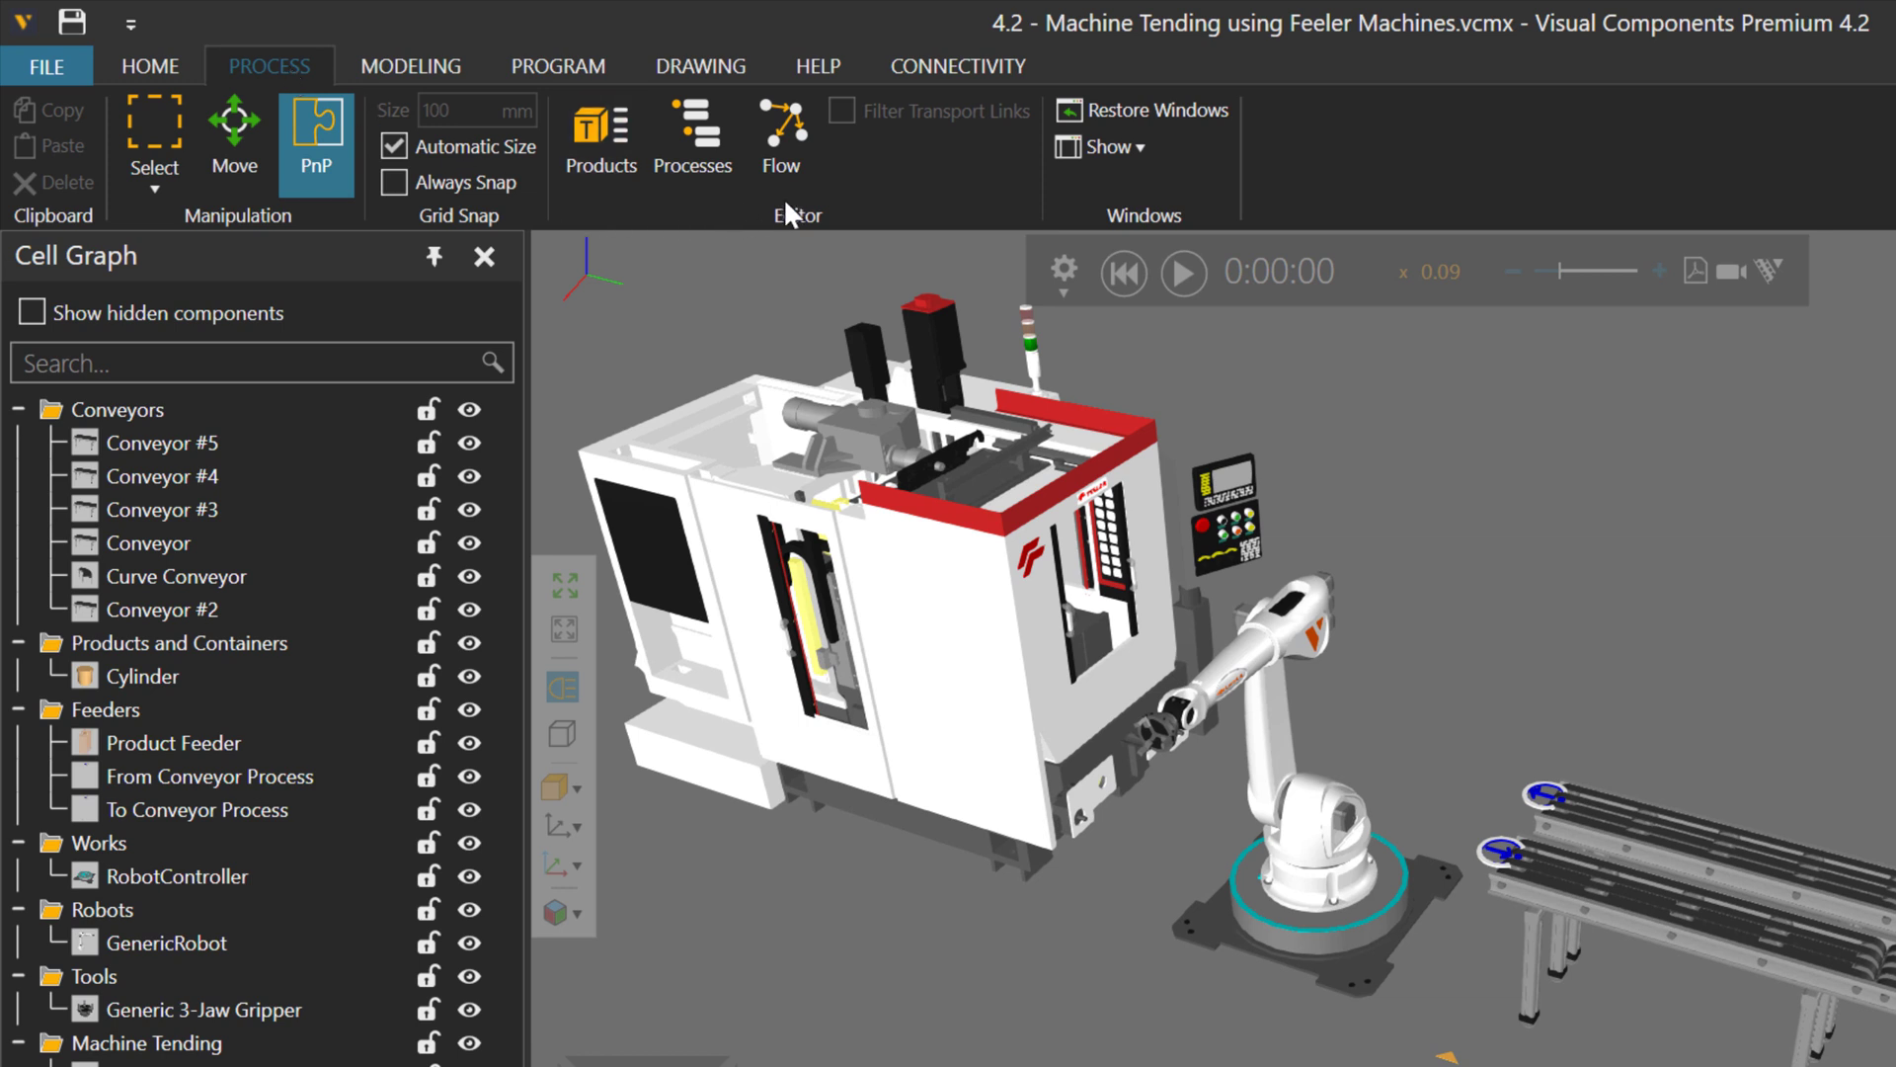
{"action": "left_click", "coordinate": [604, 192]}
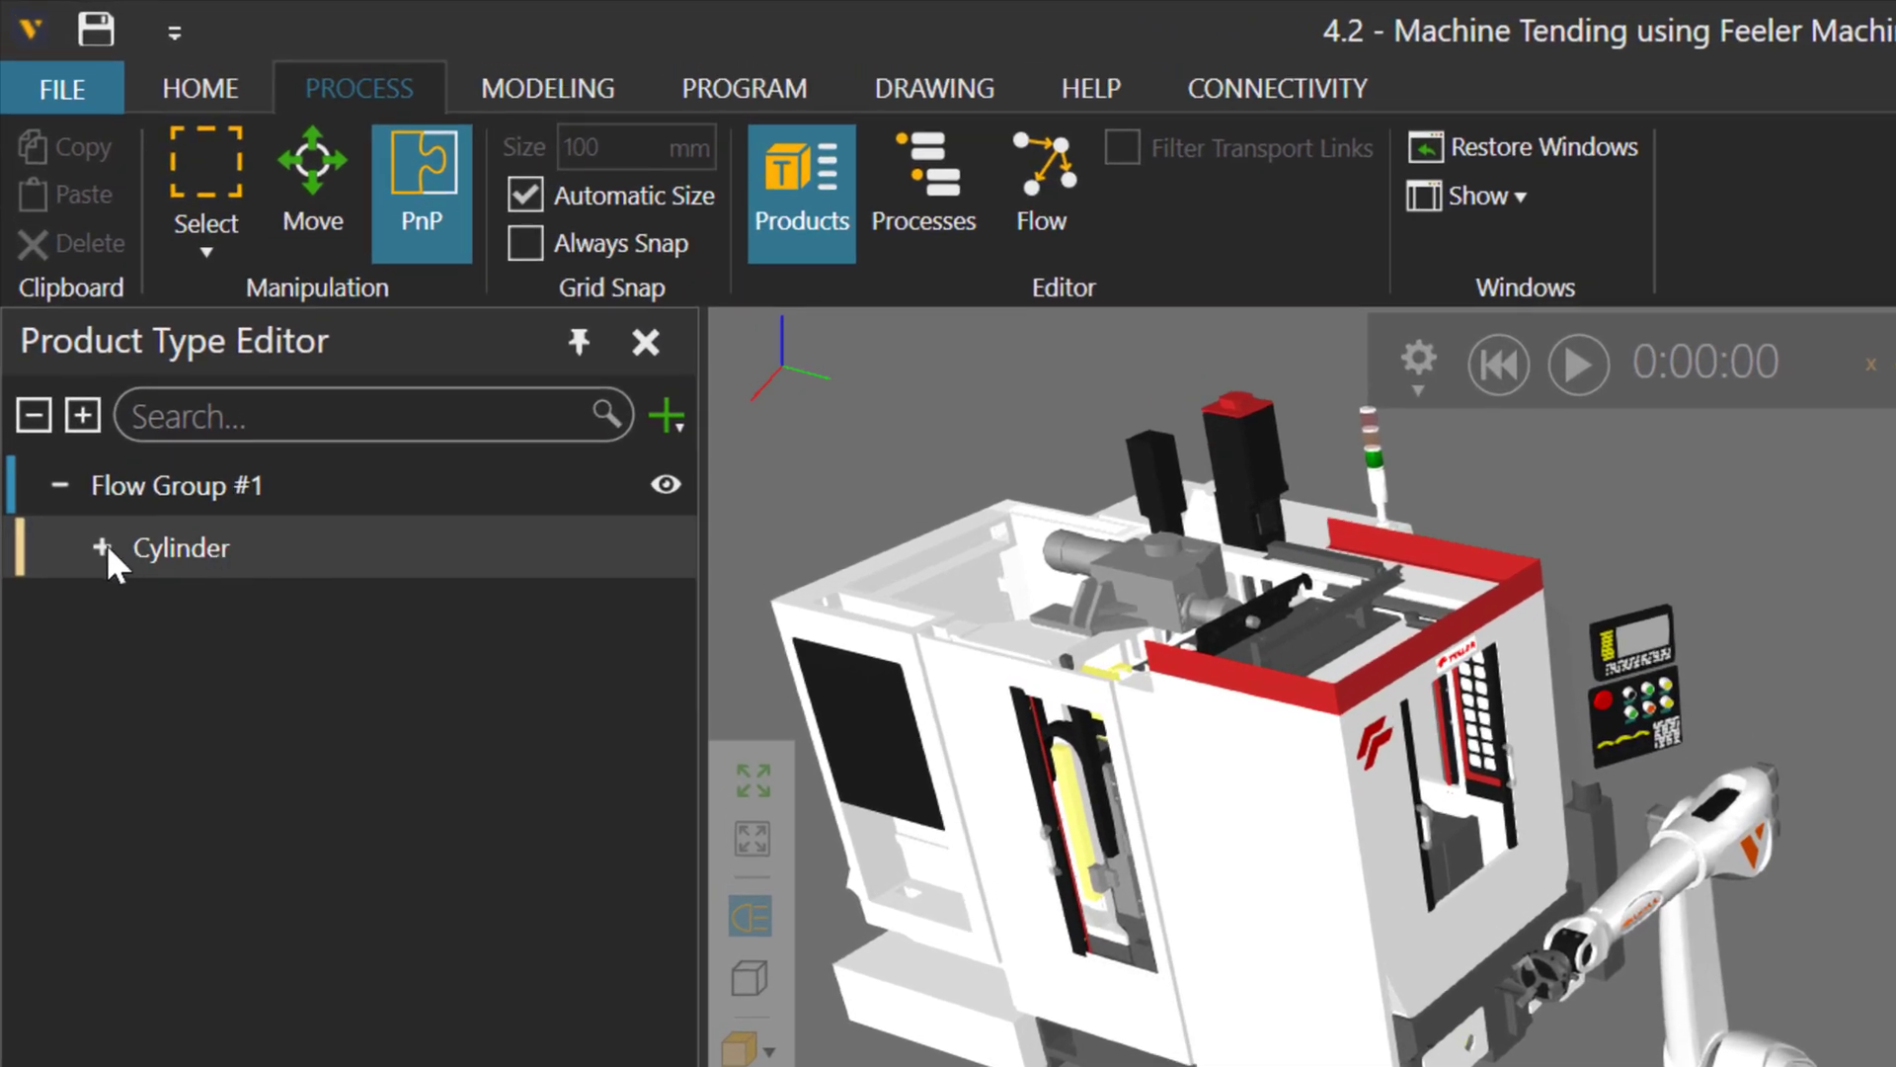
{"action": "left_click", "coordinate": [101, 546]}
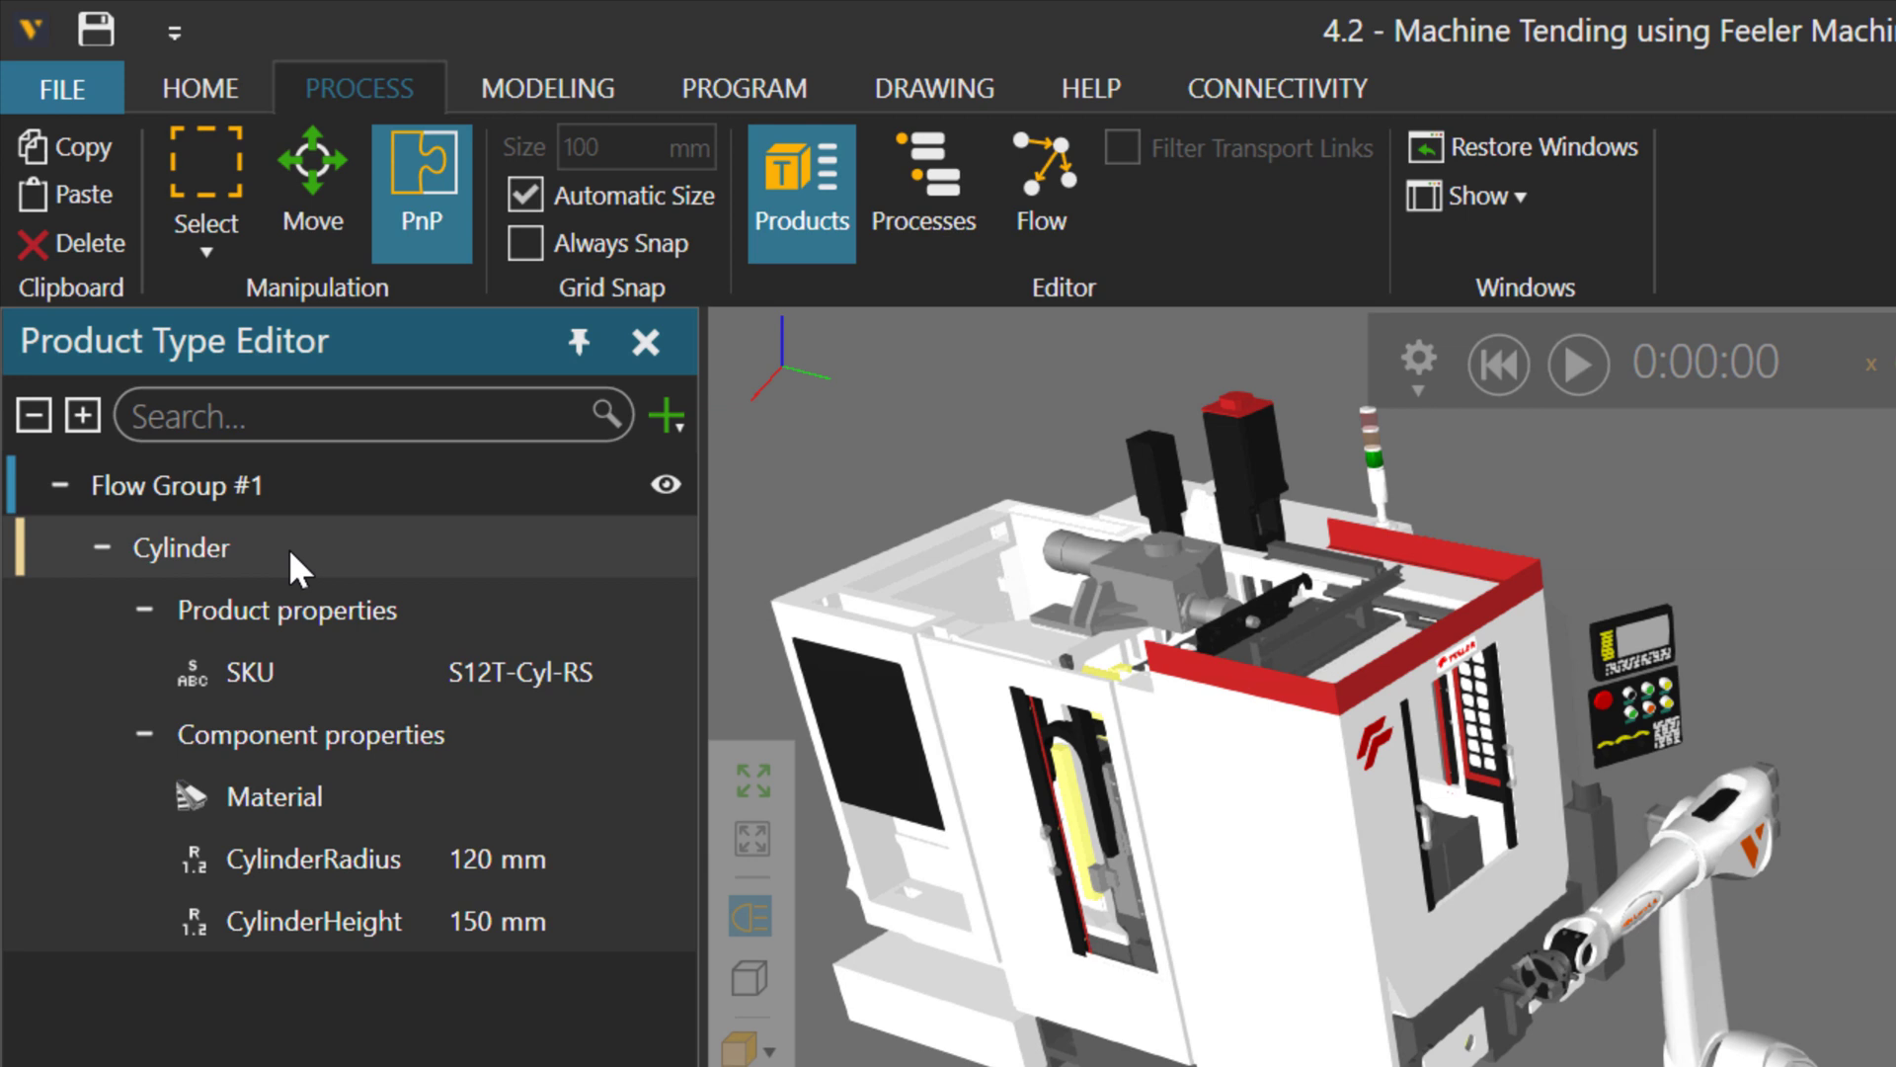
Show the FromConveyor → EH-320 → ToConveyor flow in an enlarged Process Flow Editor, then run and reset
{"action": "left_click", "coordinate": [1052, 179]}
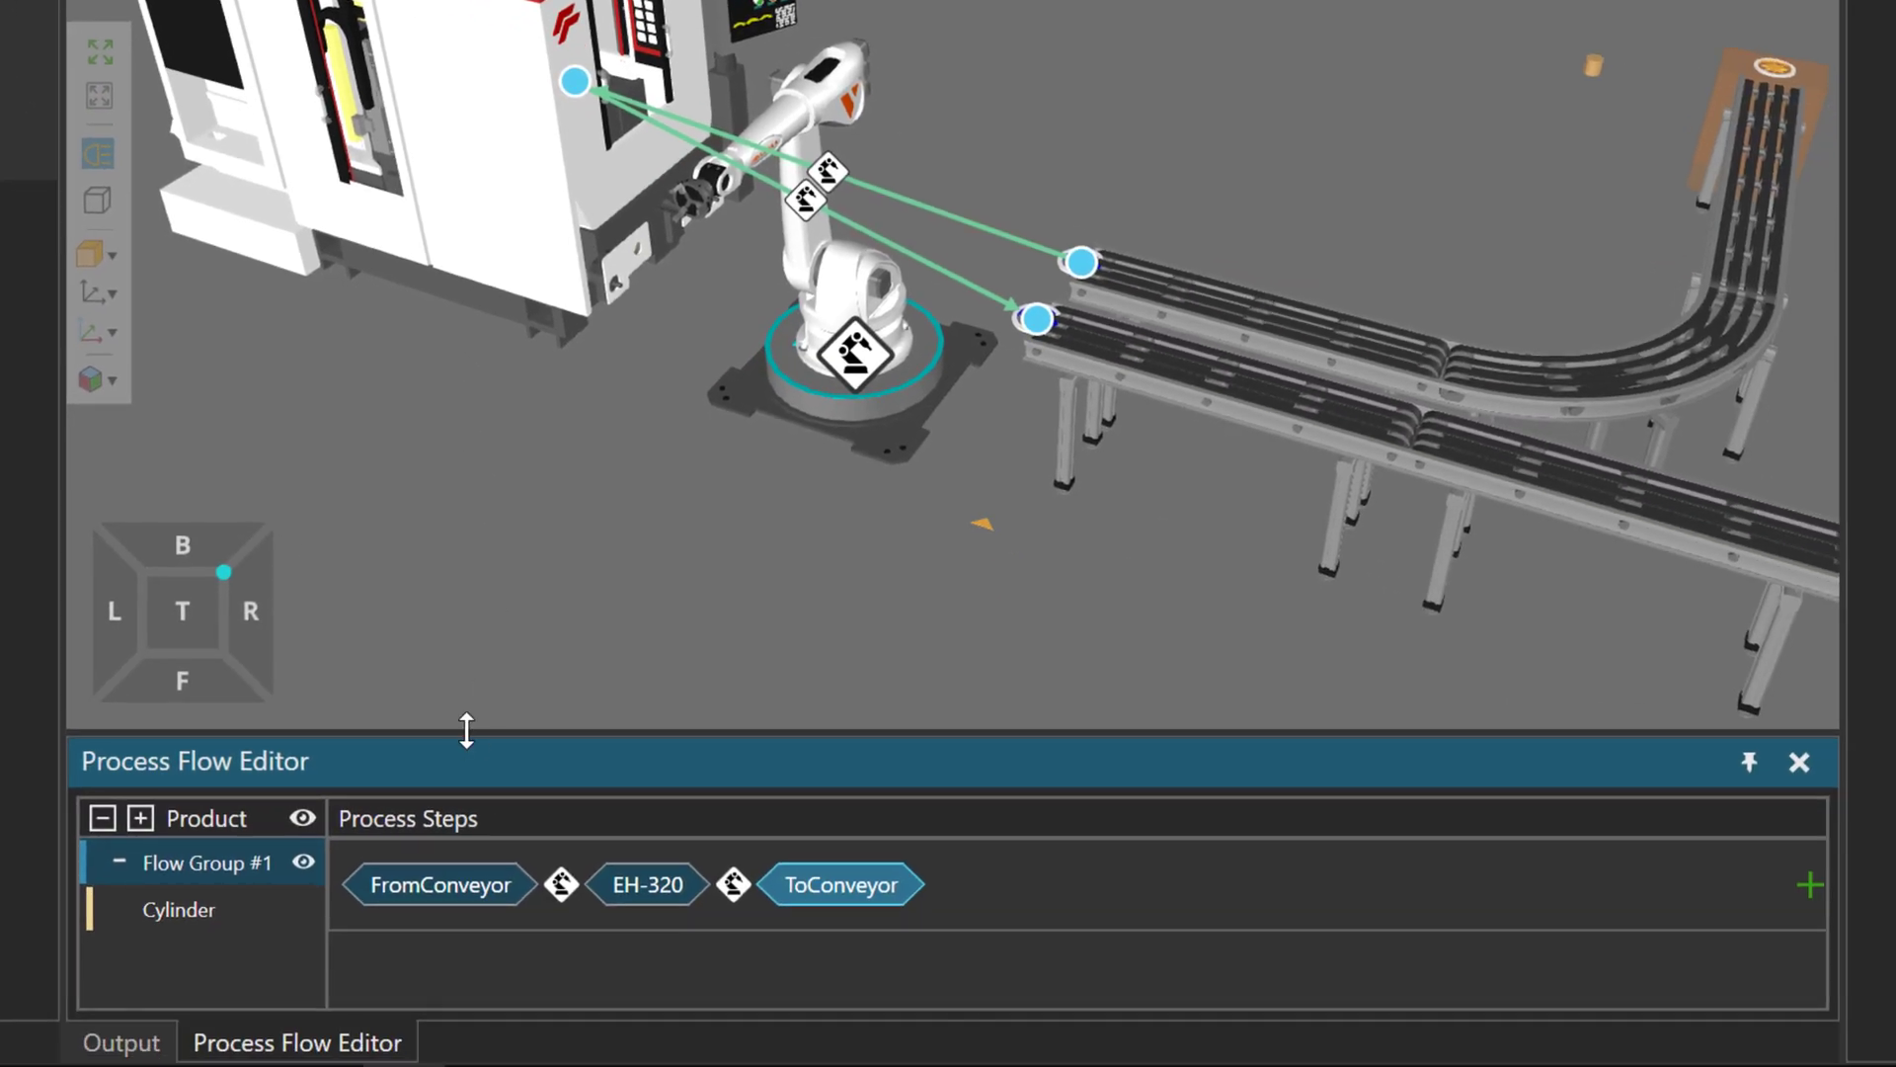
{"action": "left_click_drag", "start_coordinate": [465, 732], "coordinate": [451, 627]}
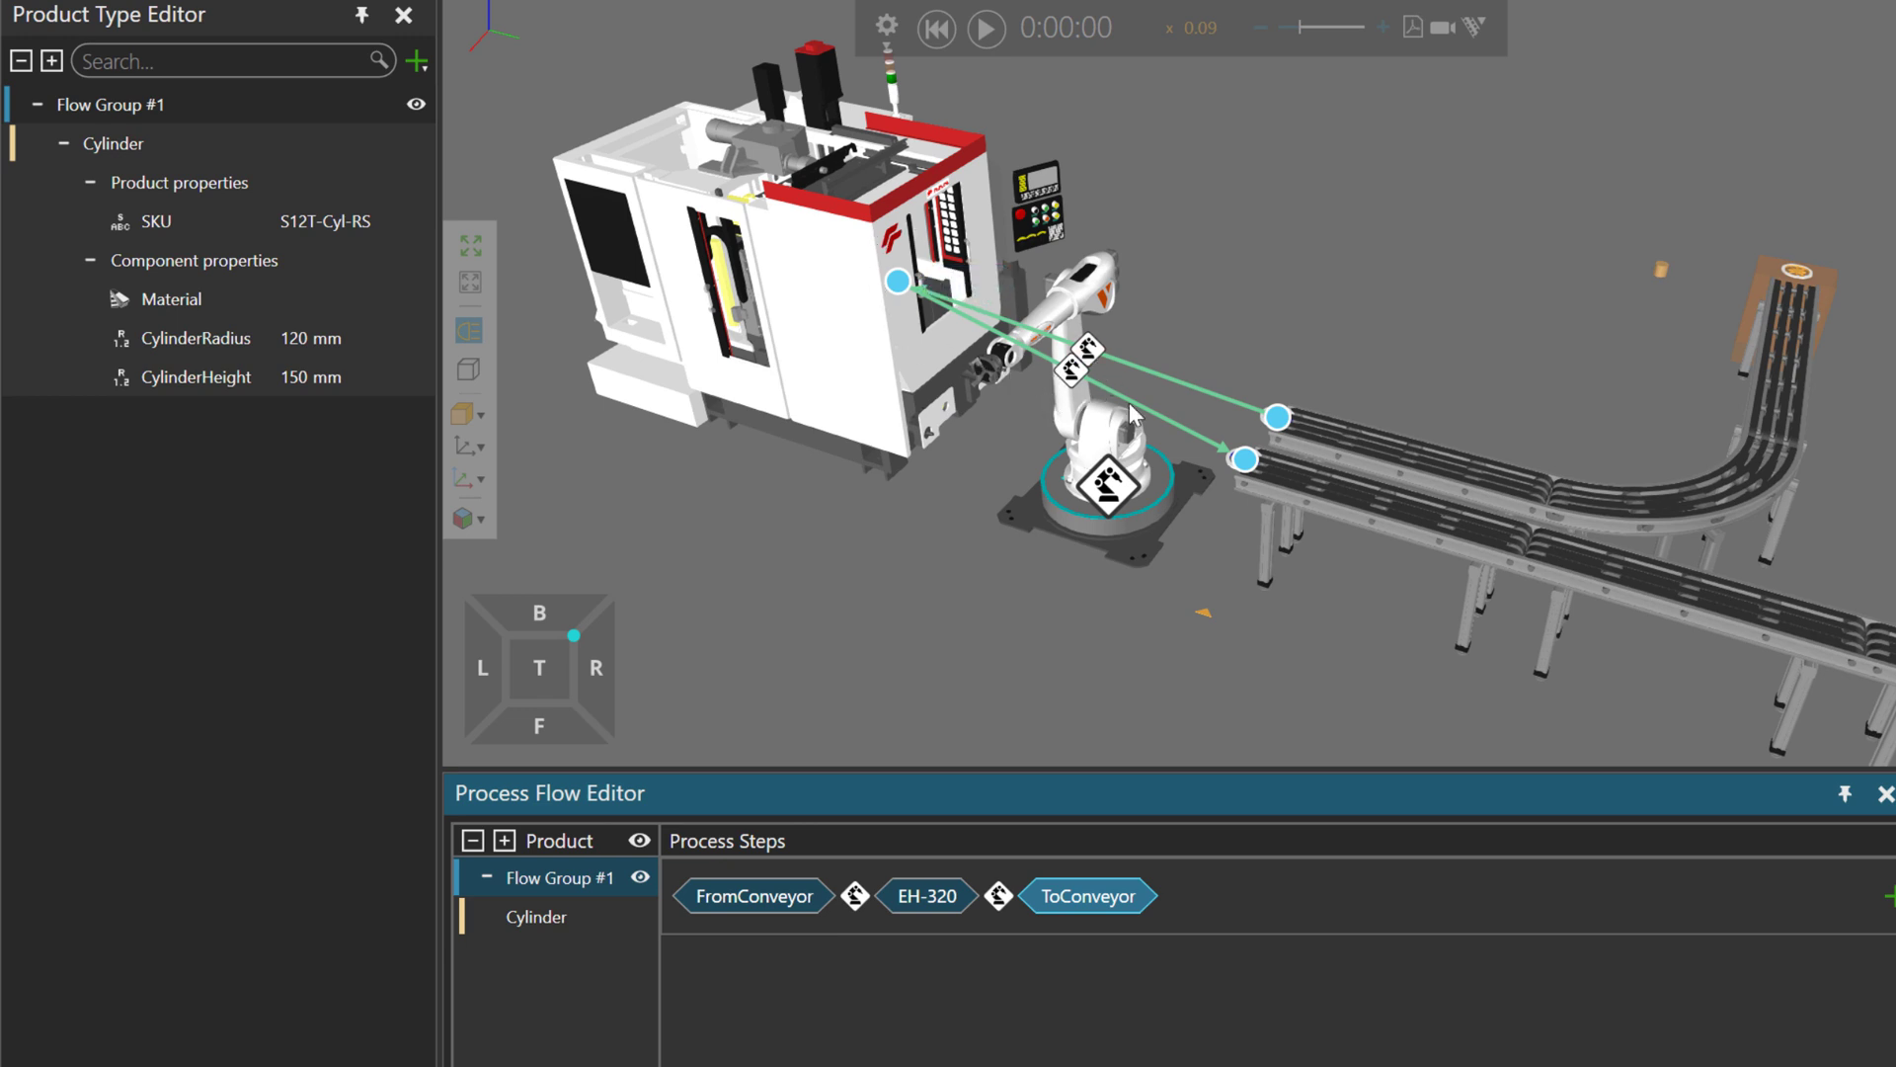
{"action": "left_click", "coordinate": [987, 30]}
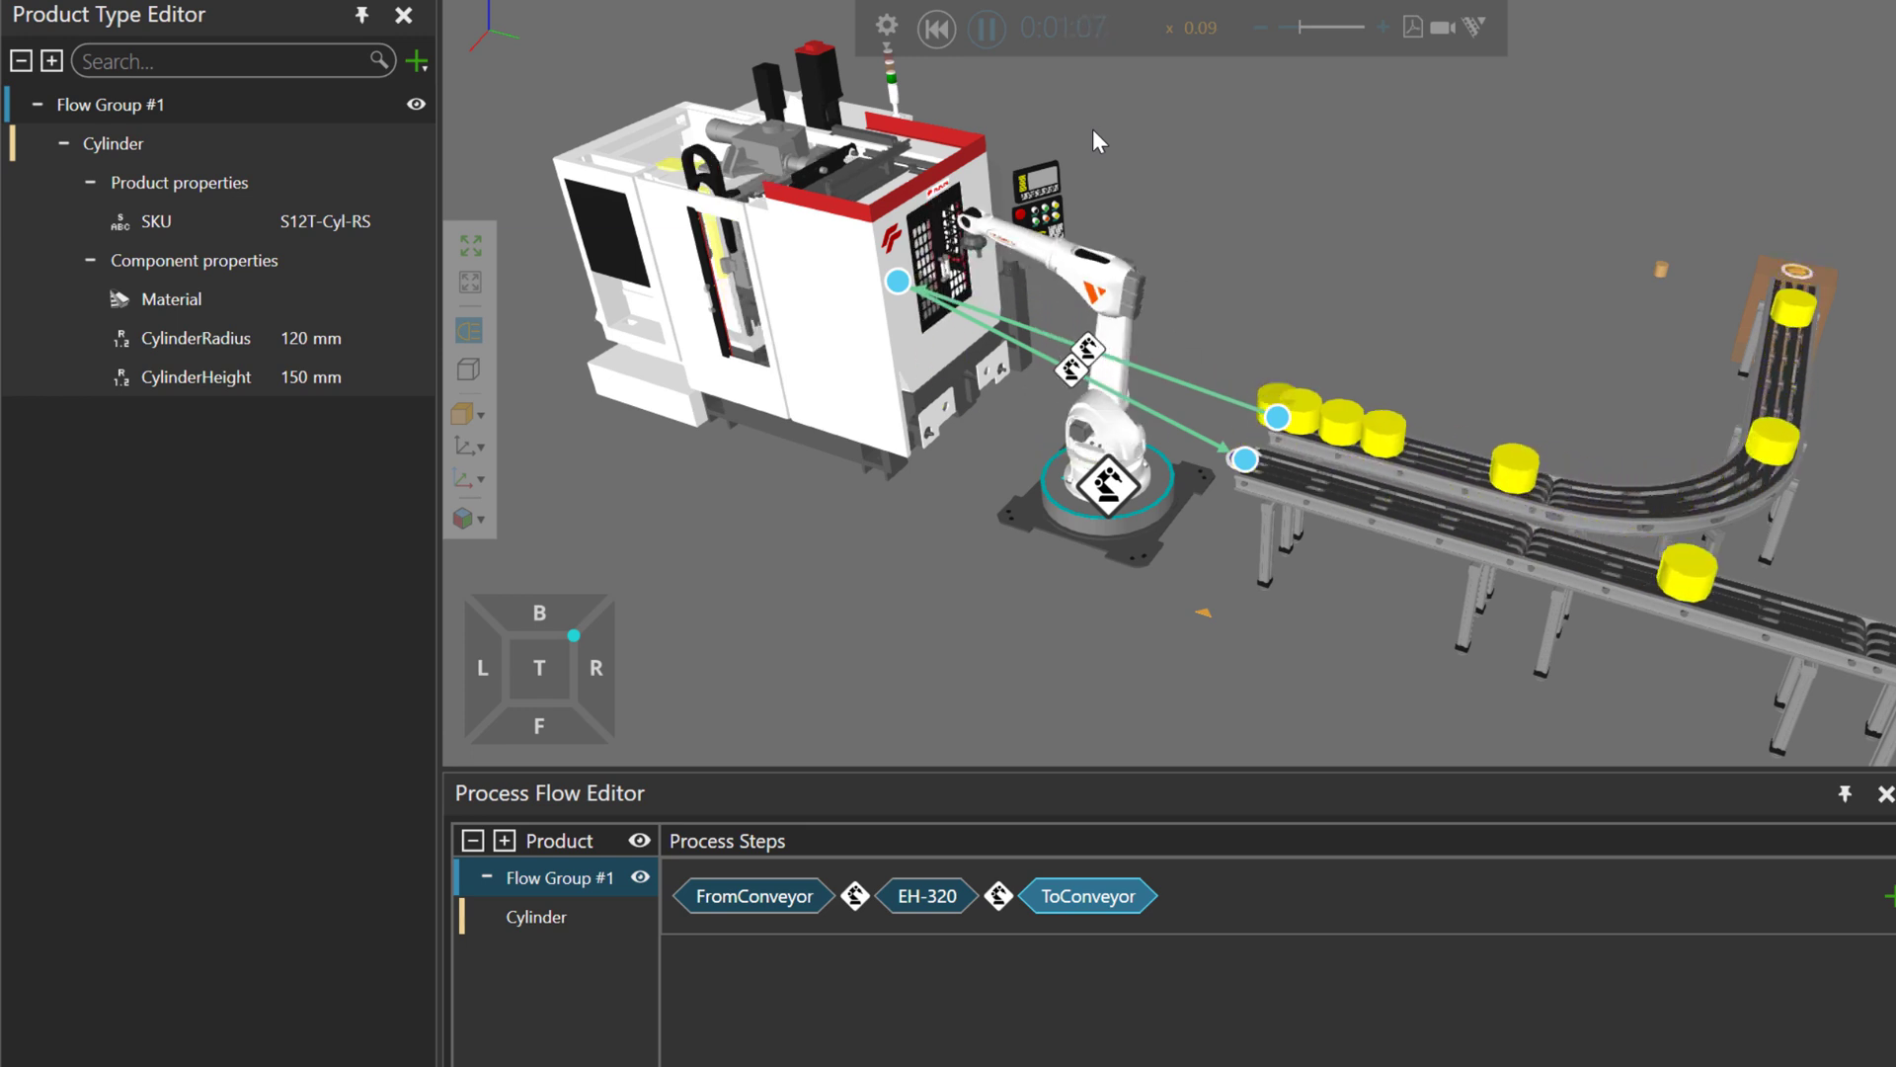
{"action": "left_click", "coordinate": [941, 35]}
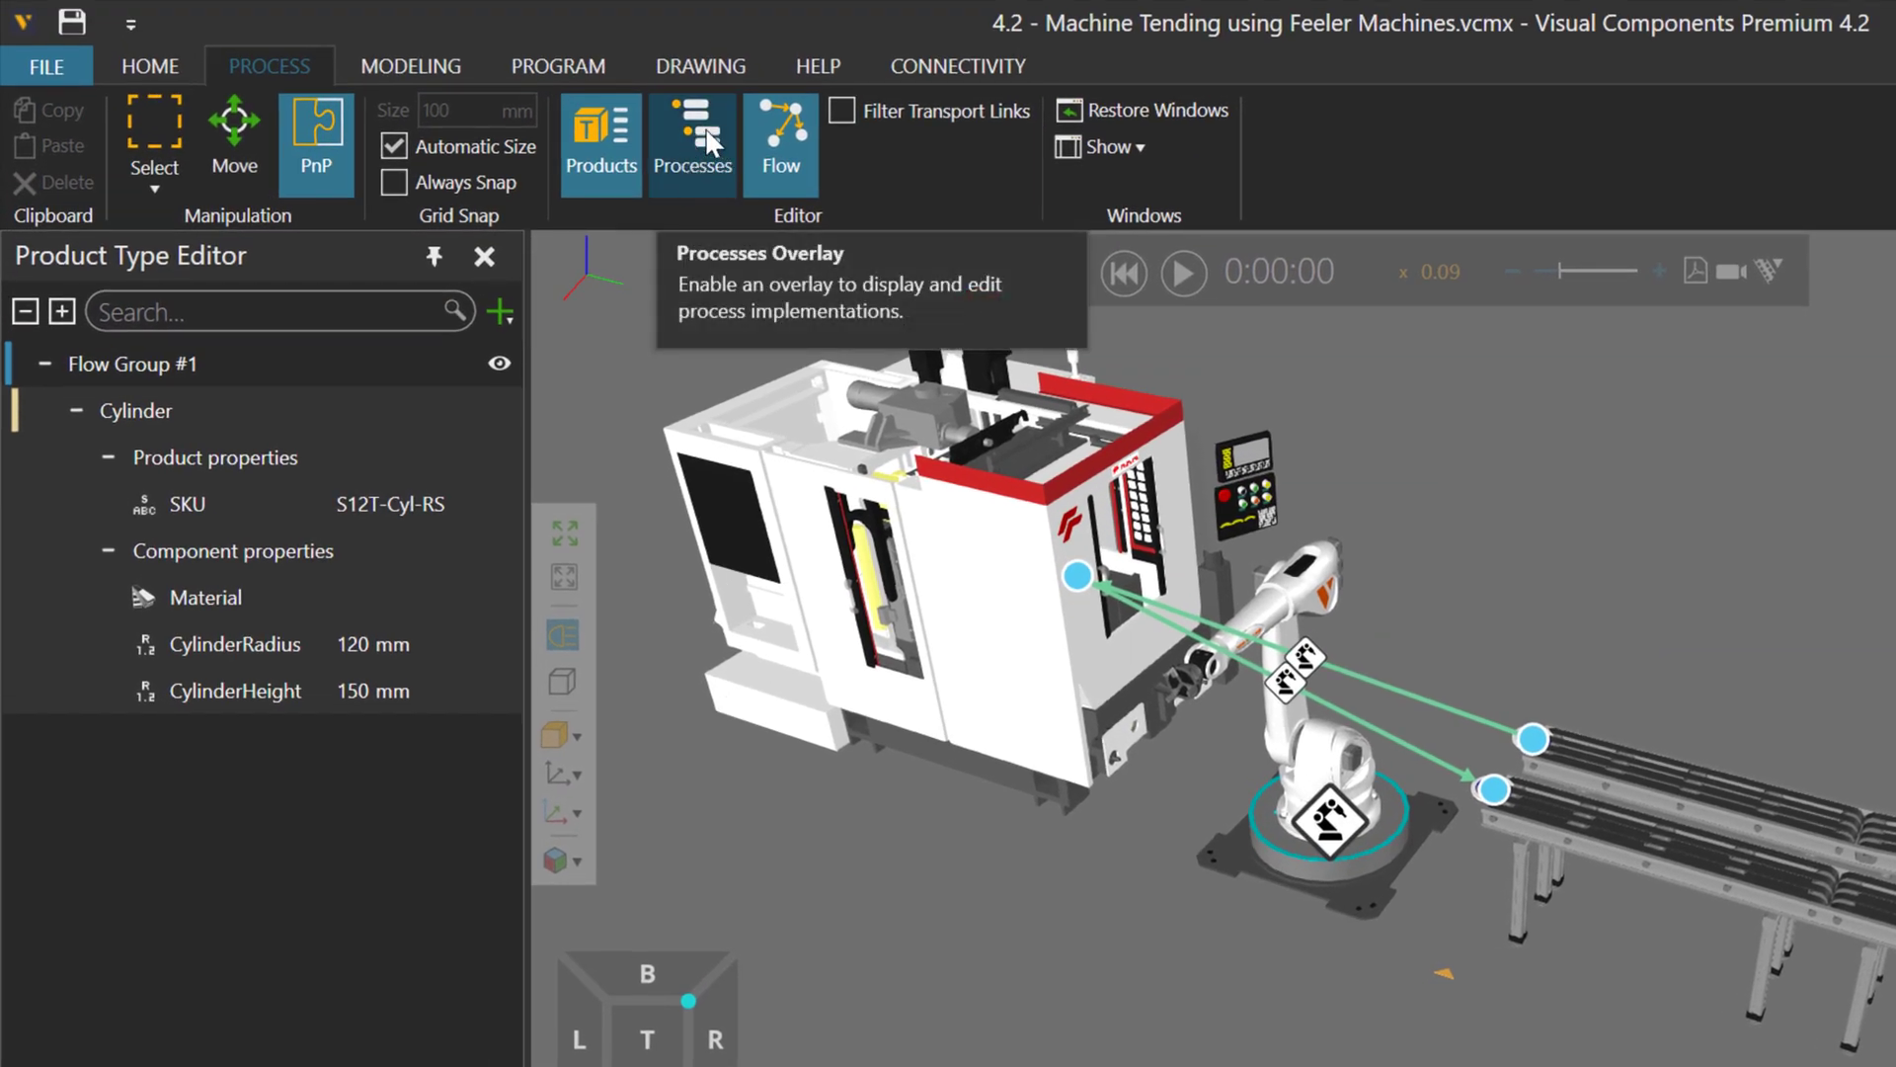
Switch to process labels and open the EH-320 ProcessExecutor panel, centred with an enlarged step list
{"action": "left_click", "coordinate": [686, 145]}
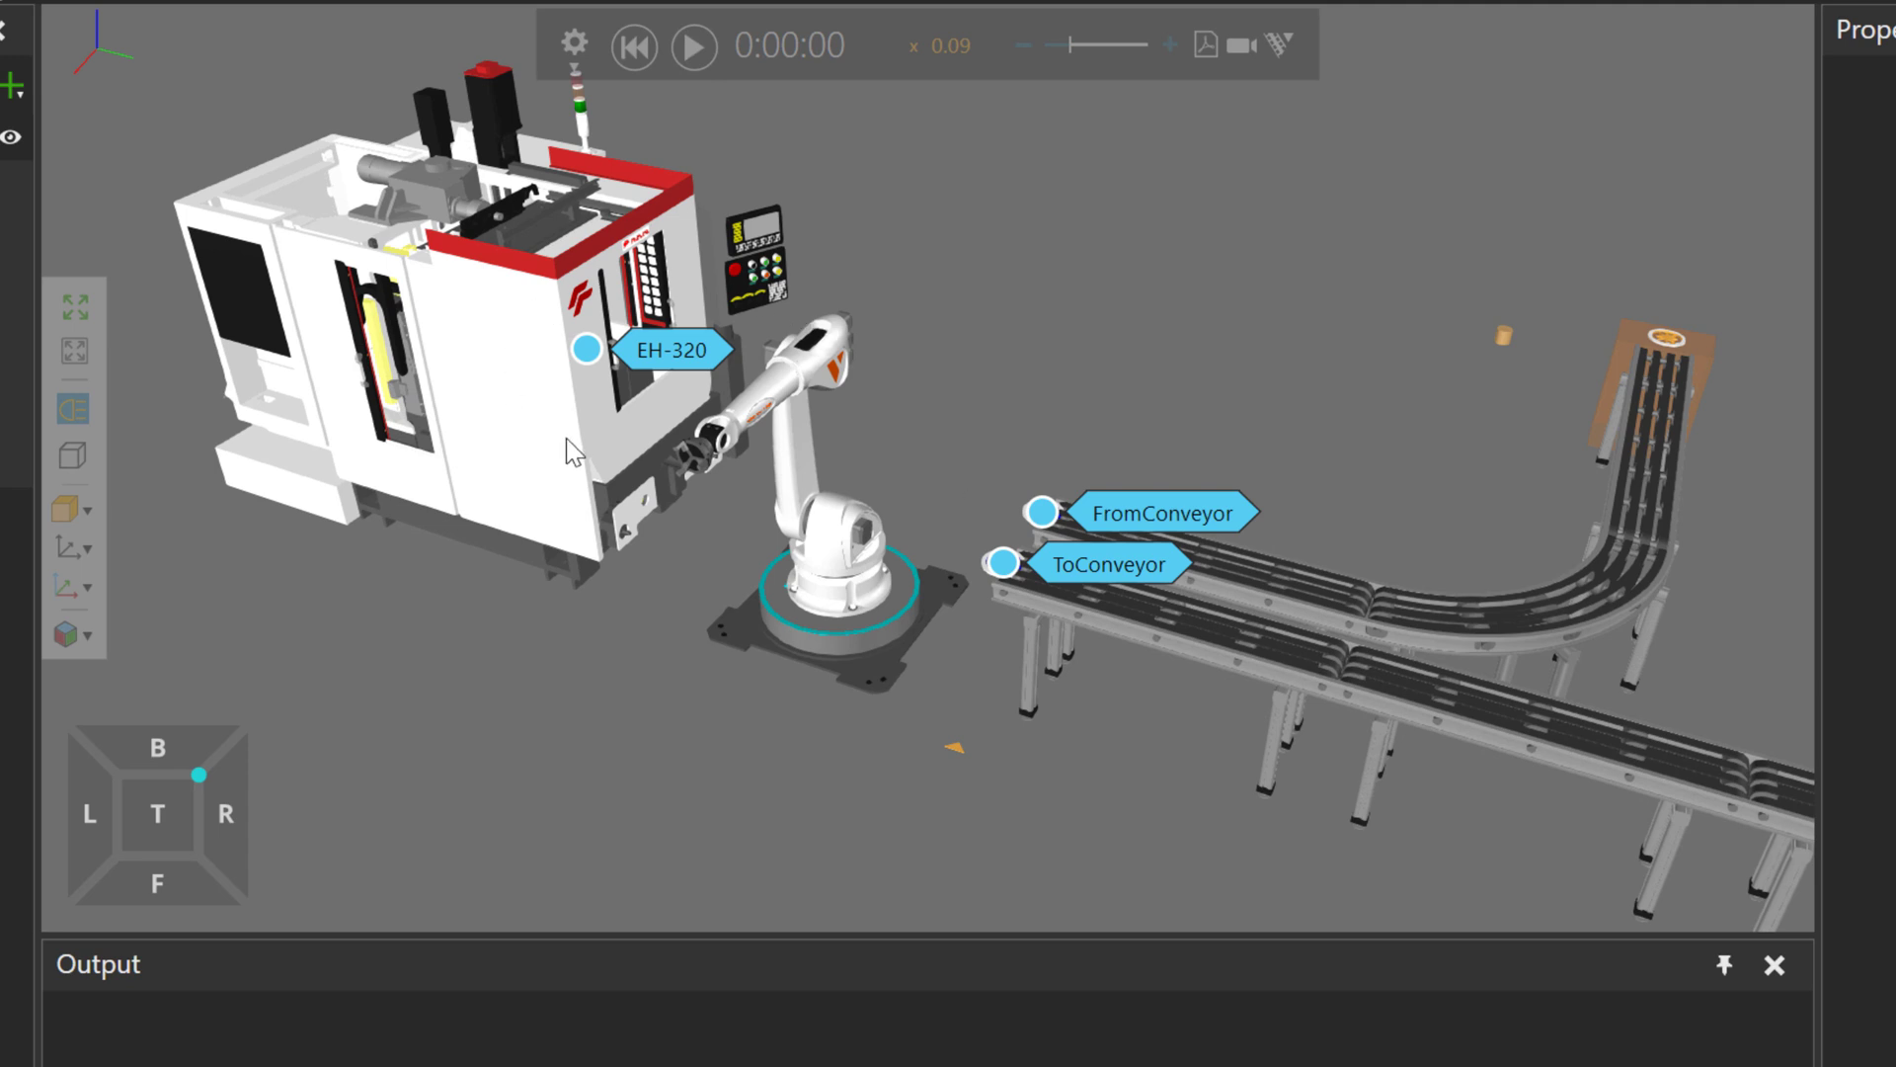
{"action": "left_click", "coordinate": [672, 349]}
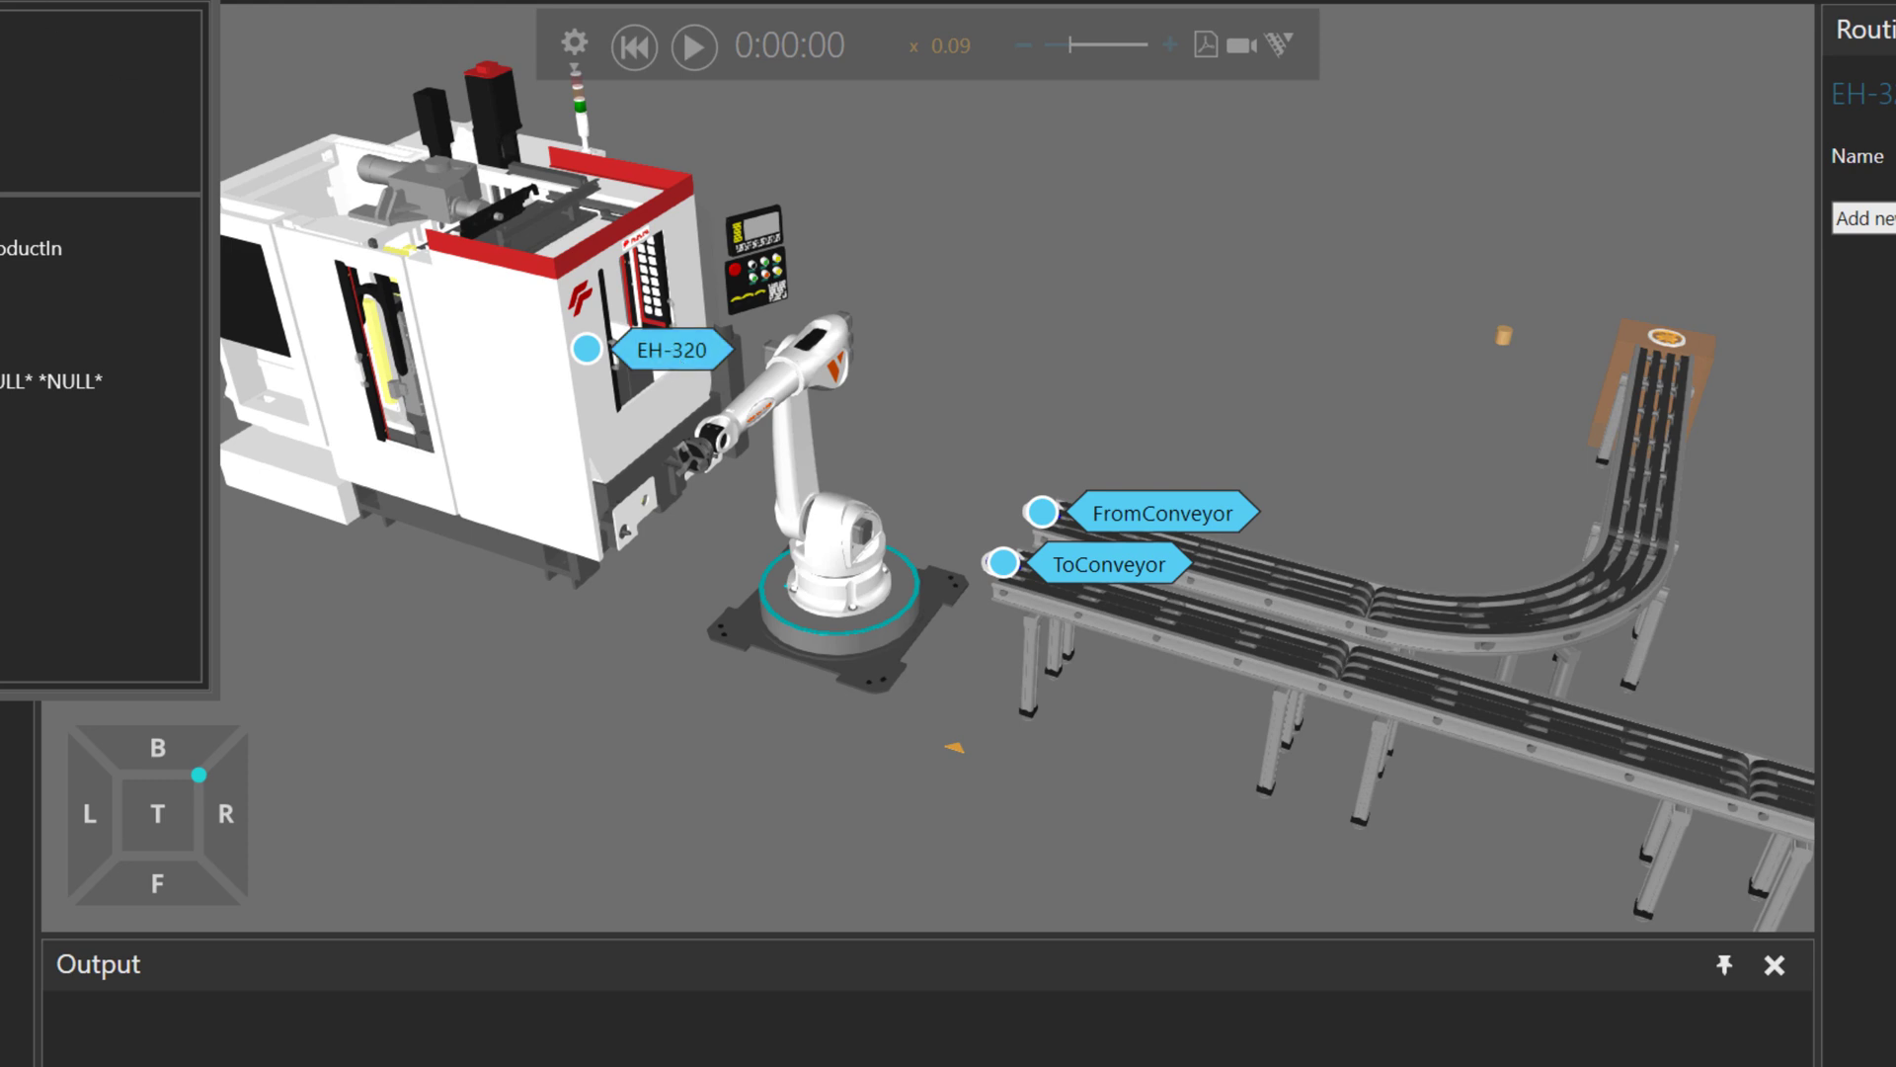
{"action": "left_click_drag", "start_coordinate": [10, 20], "coordinate": [1148, 122]}
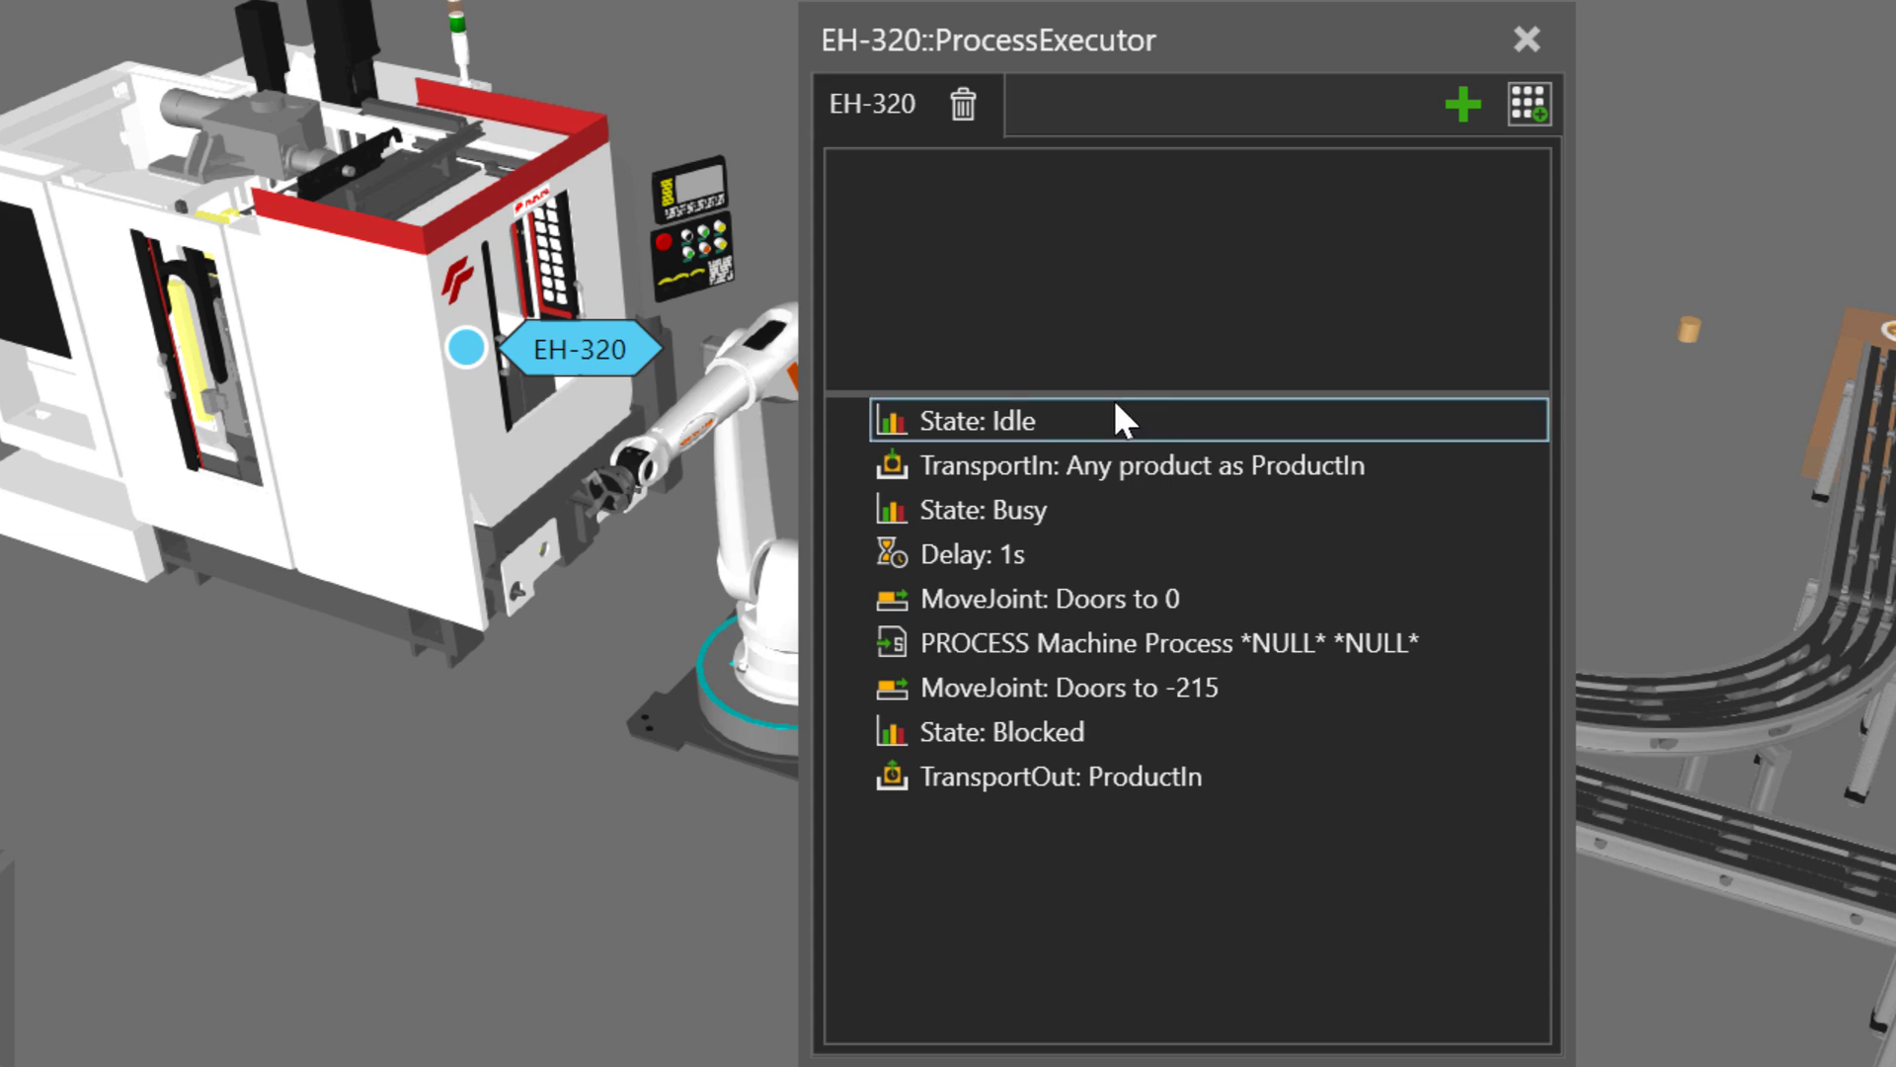
{"action": "left_click_drag", "start_coordinate": [1109, 391], "coordinate": [1101, 306]}
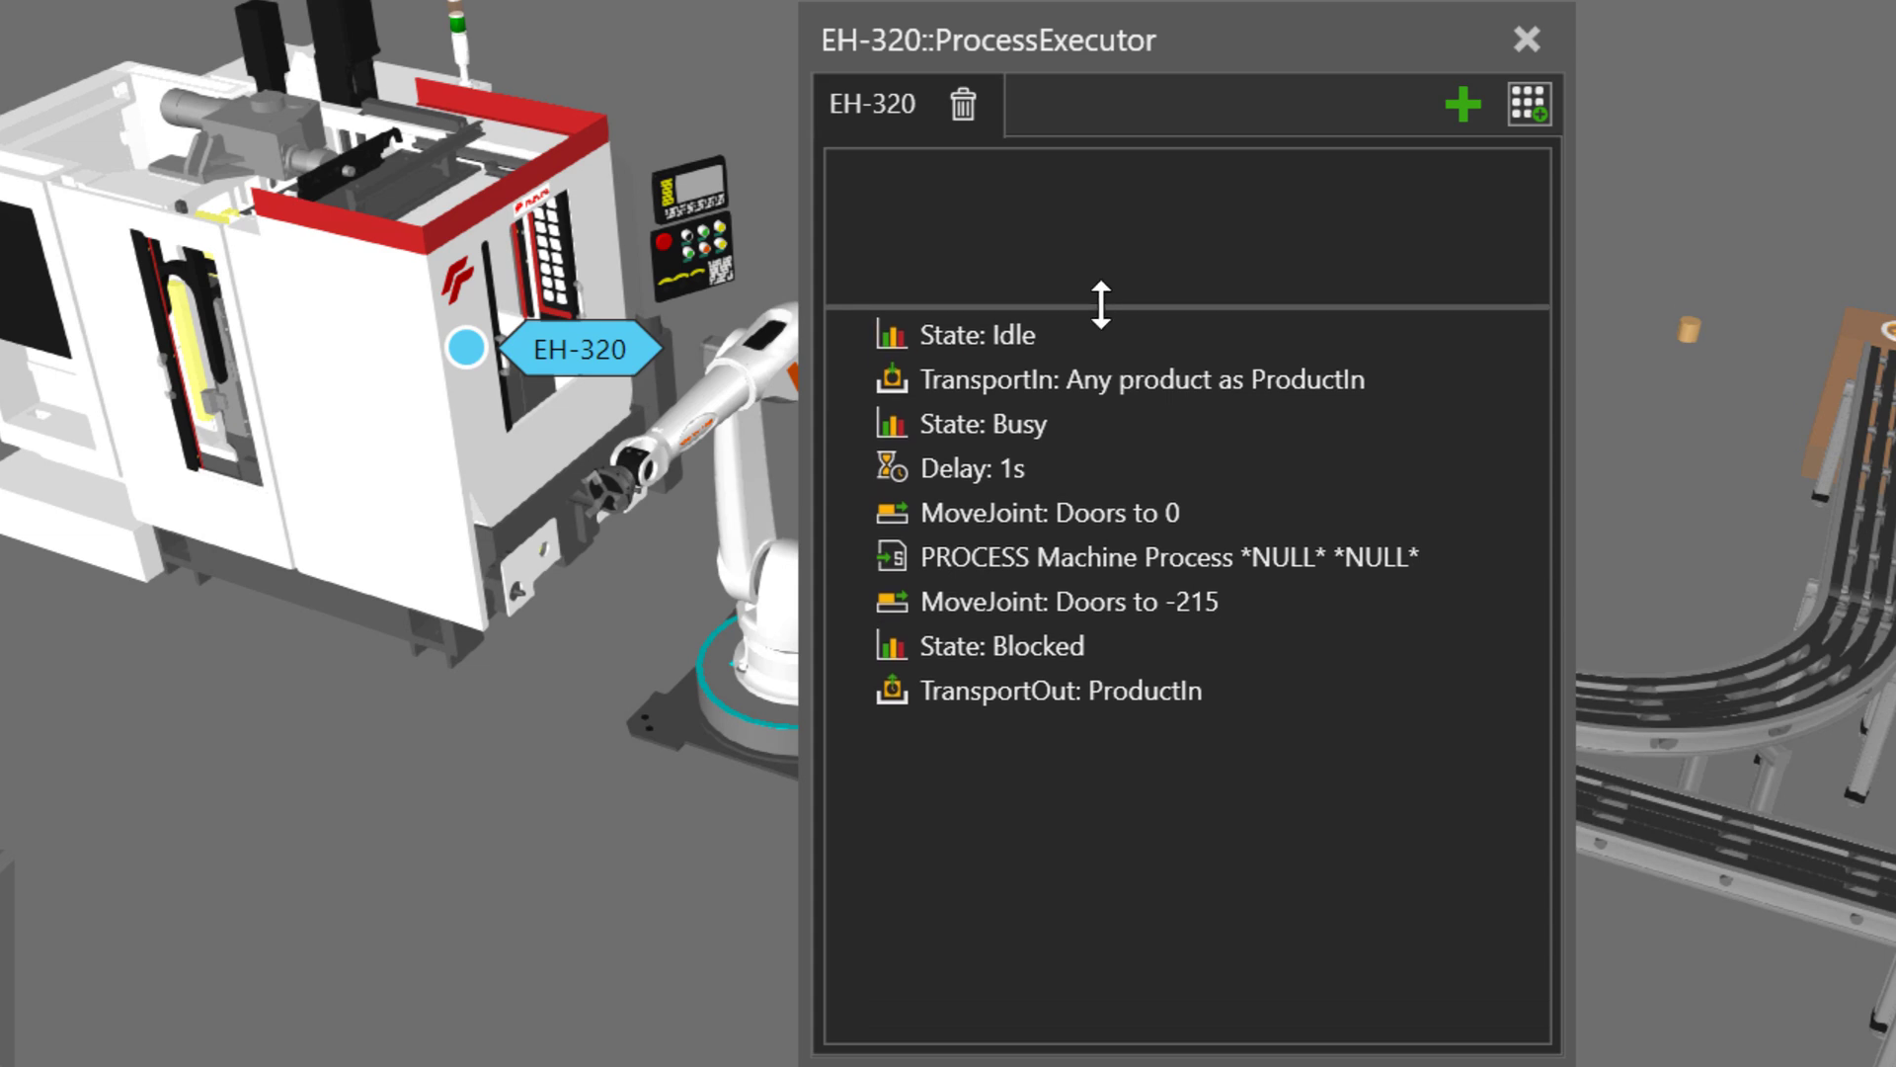
Step through each EH-320 statement from State: Idle and TransportIn to TransportOut: ProductIn
{"action": "left_click", "coordinate": [1052, 332]}
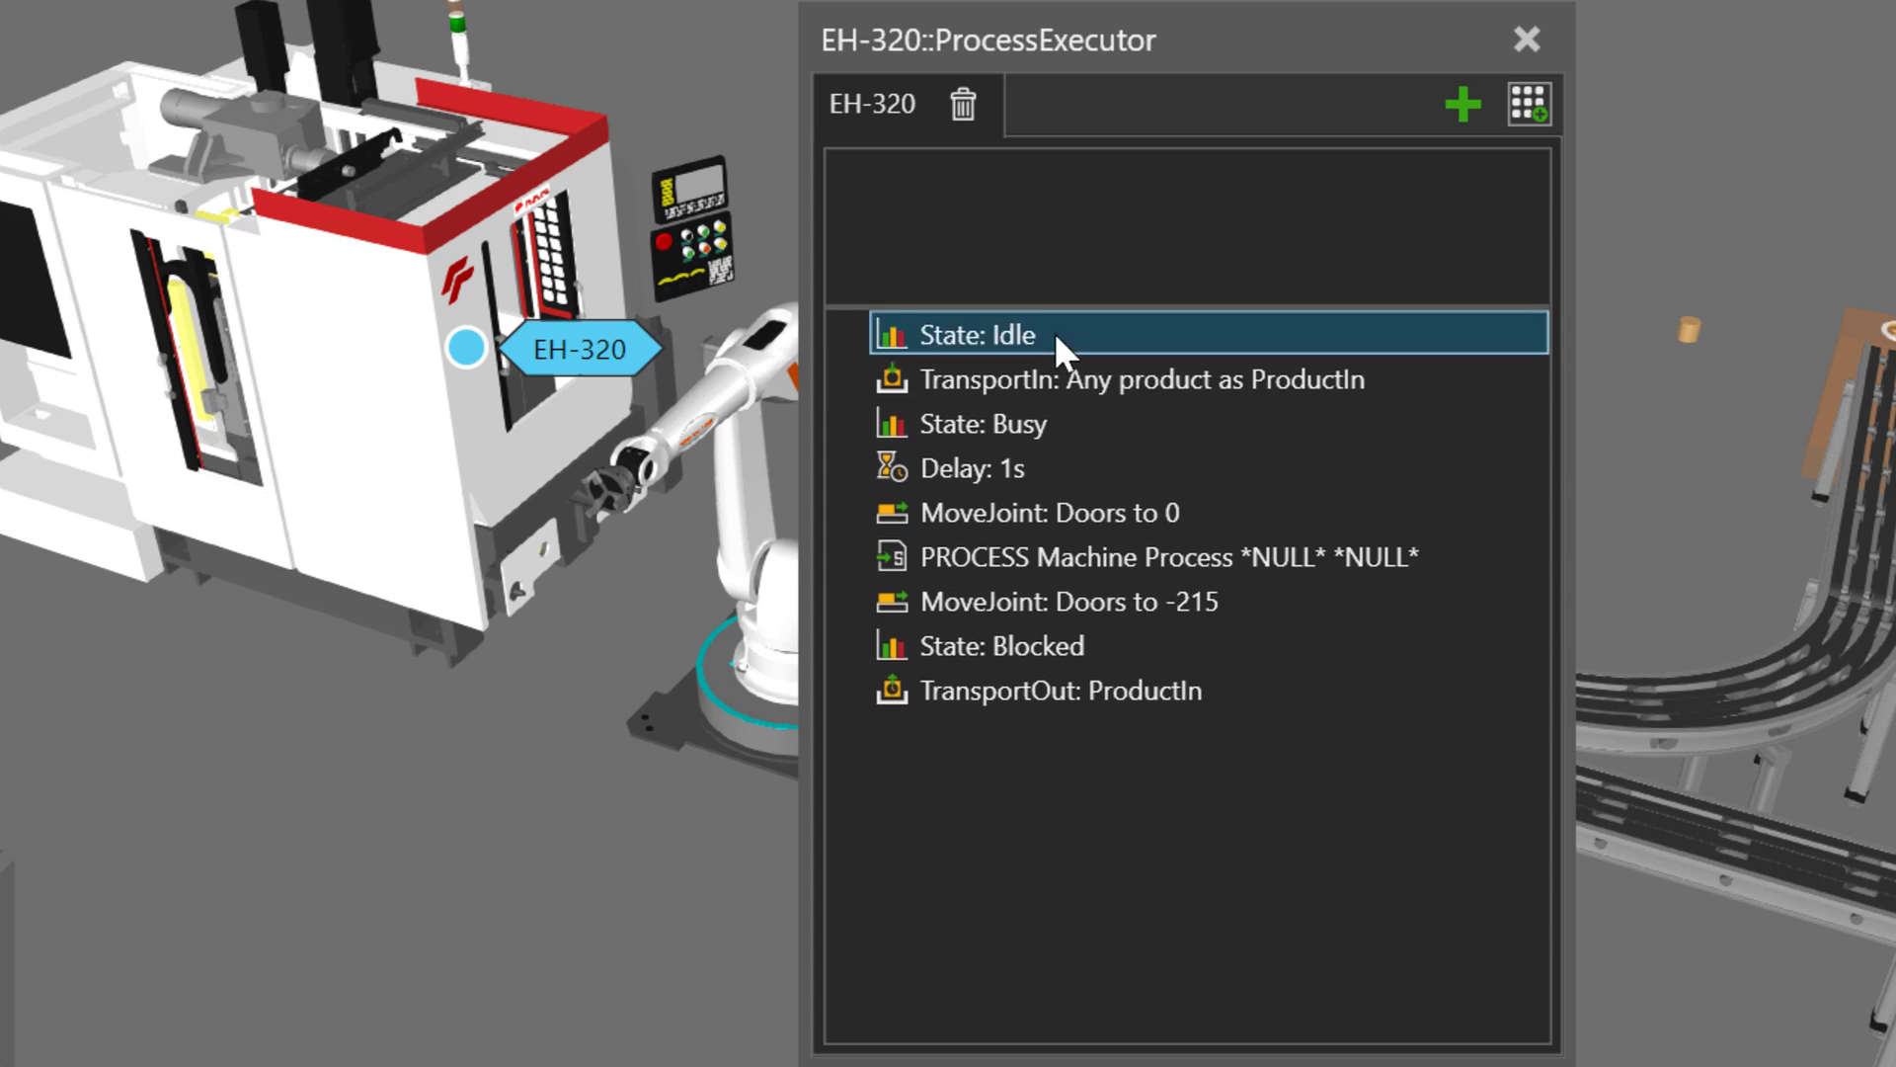
{"action": "left_click", "coordinate": [1107, 377]}
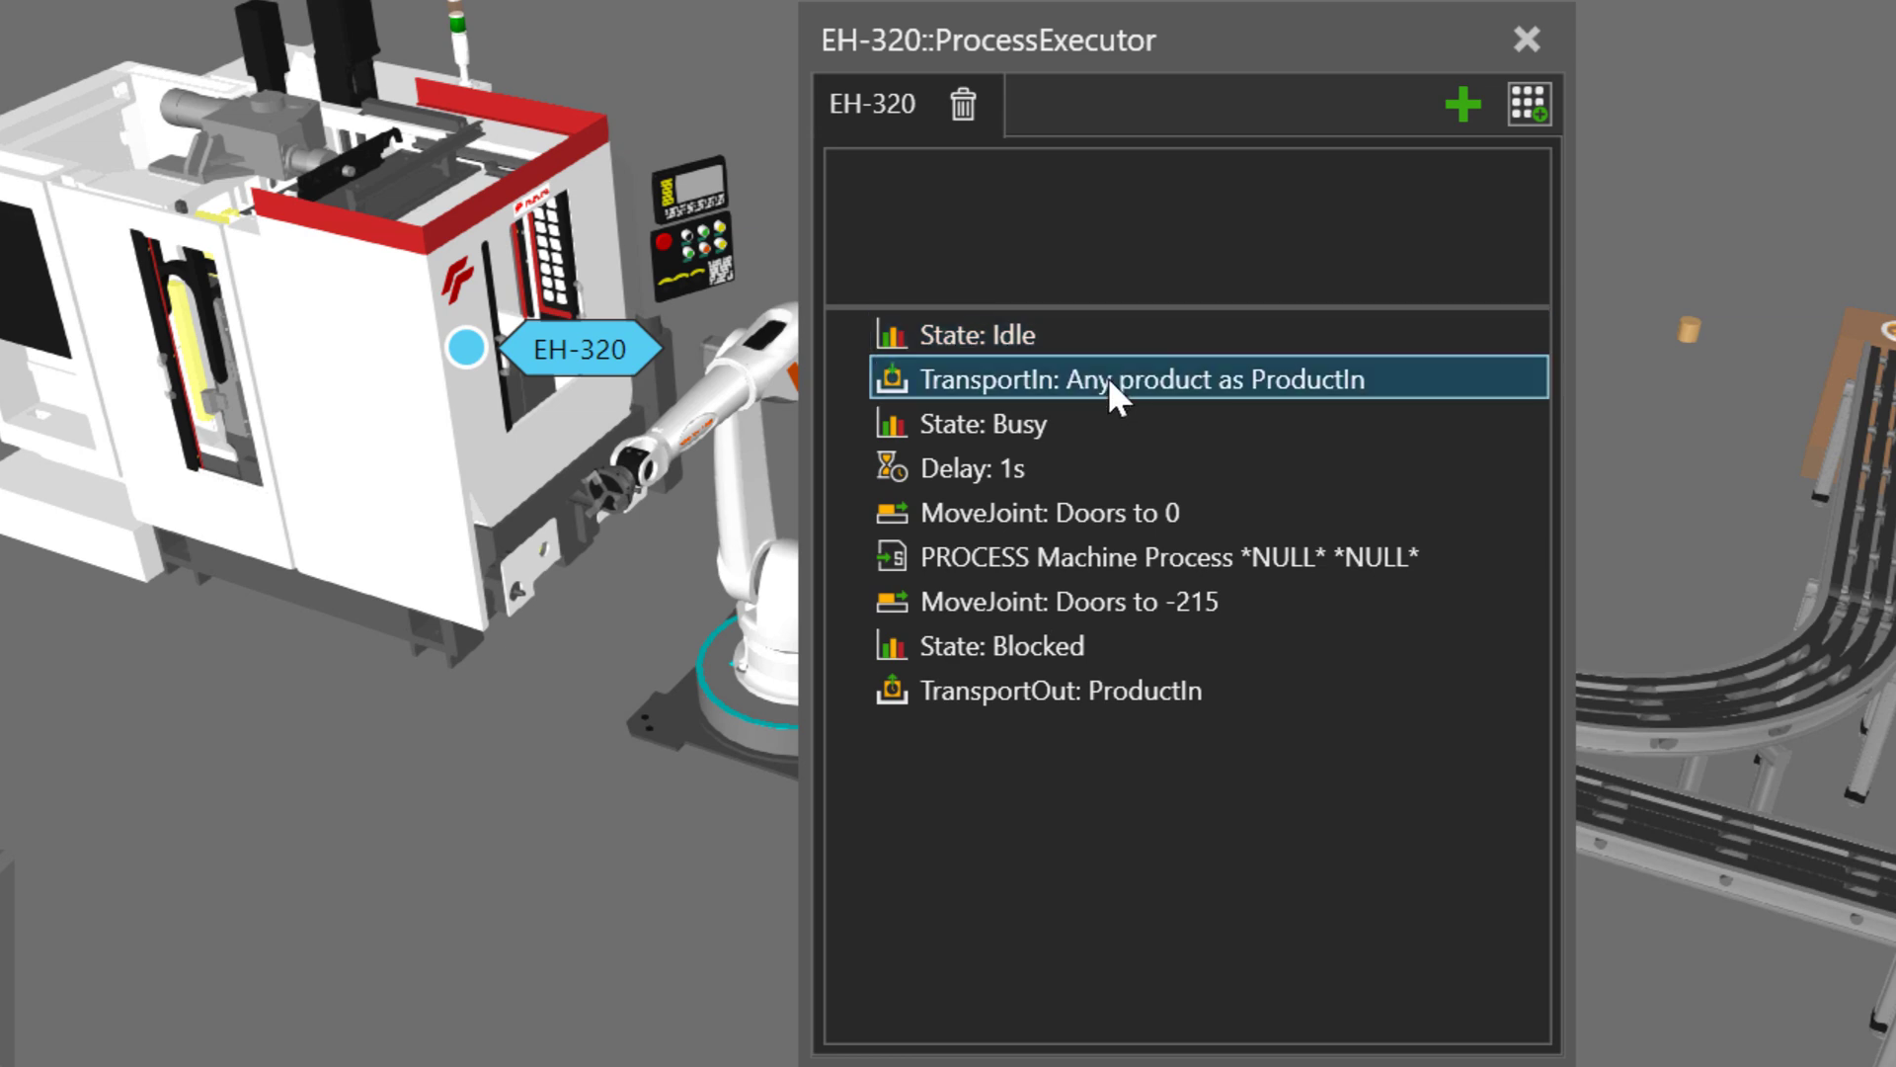
{"action": "left_click", "coordinate": [1093, 418]}
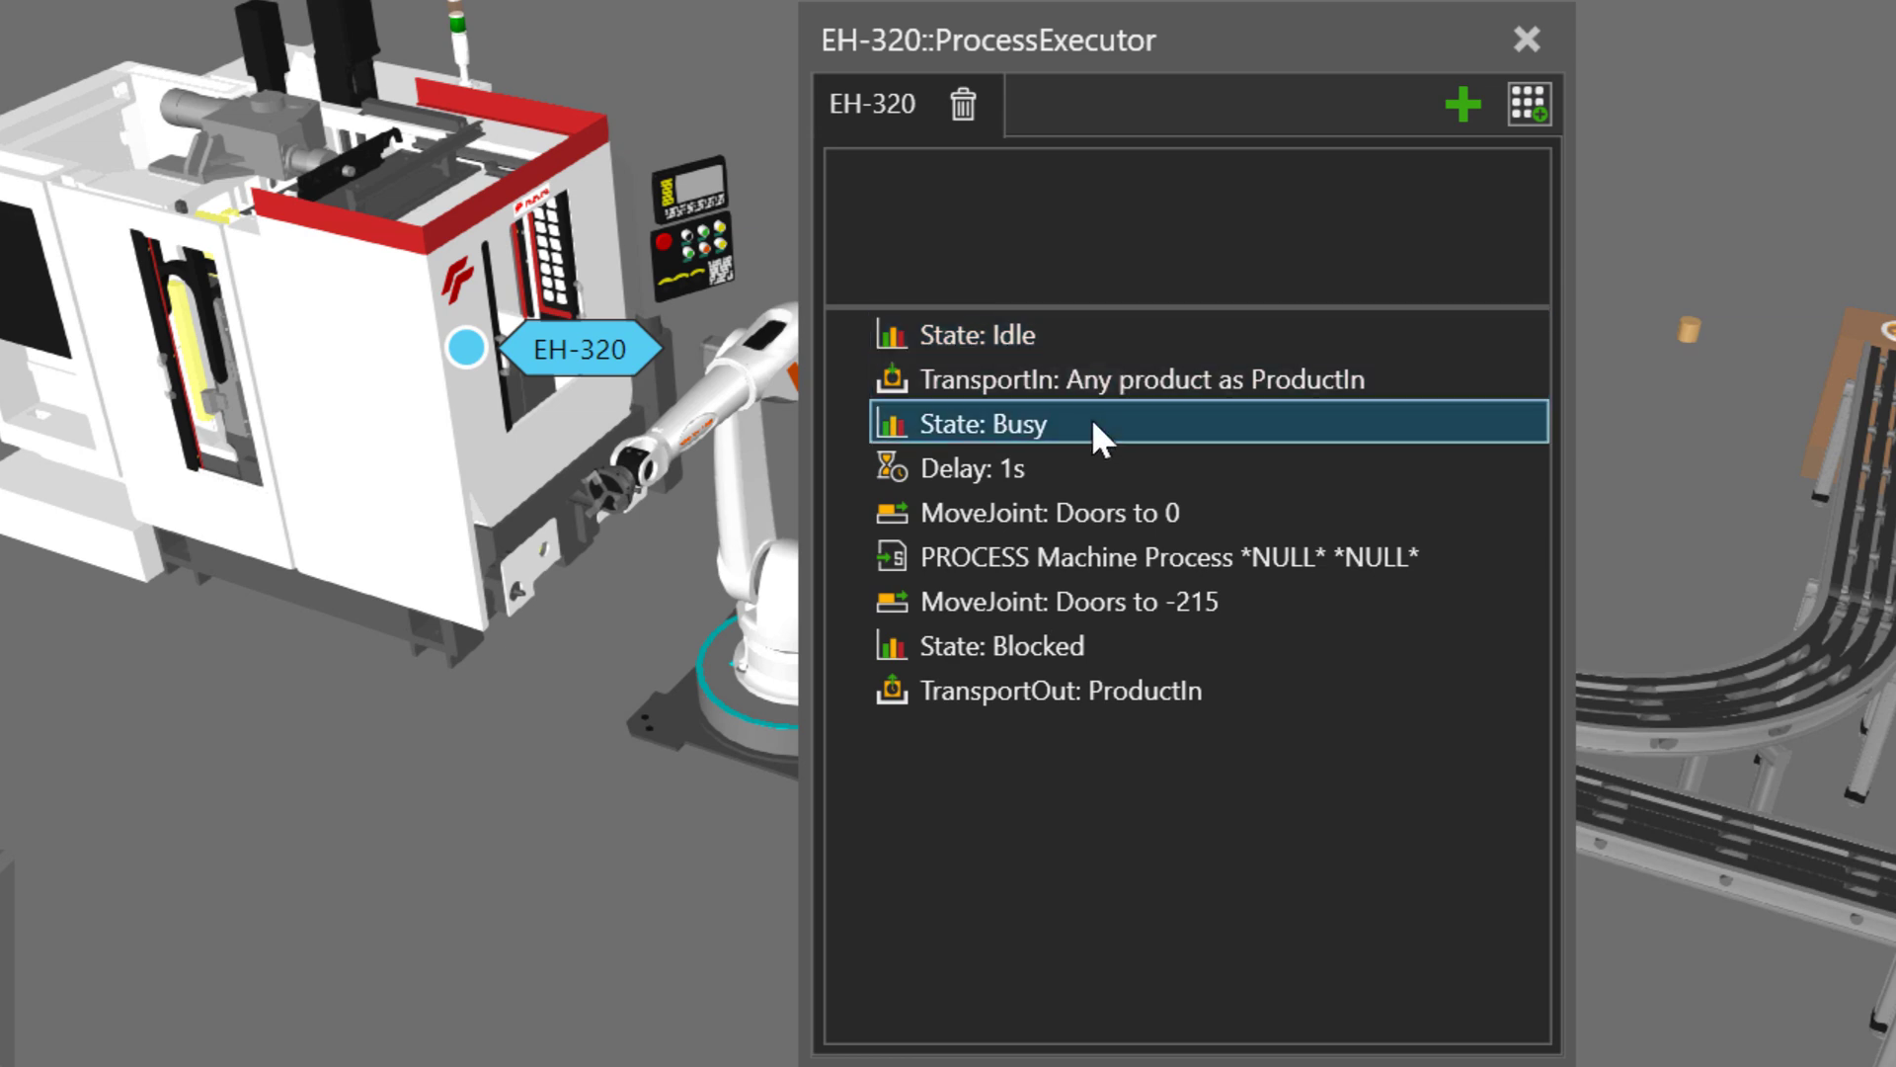
{"action": "left_click", "coordinate": [1117, 464]}
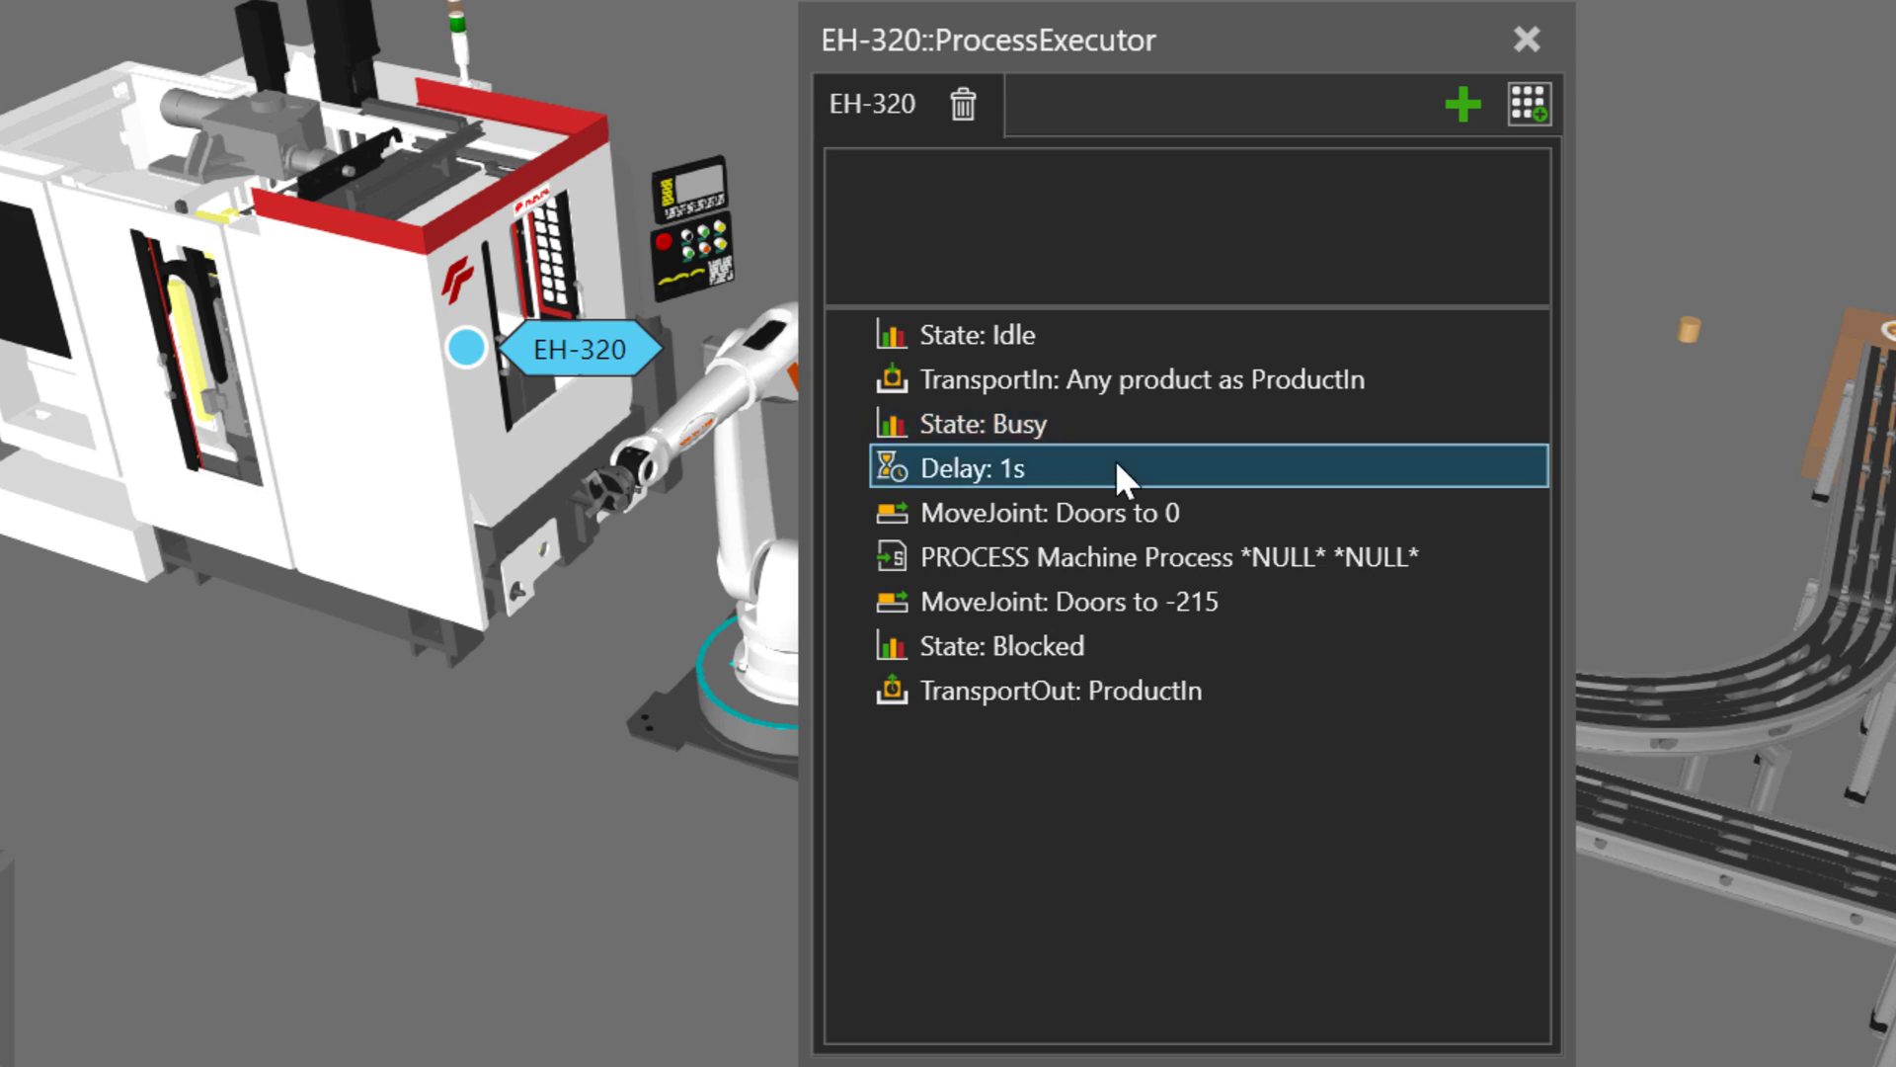
{"action": "left_click", "coordinate": [1214, 505]}
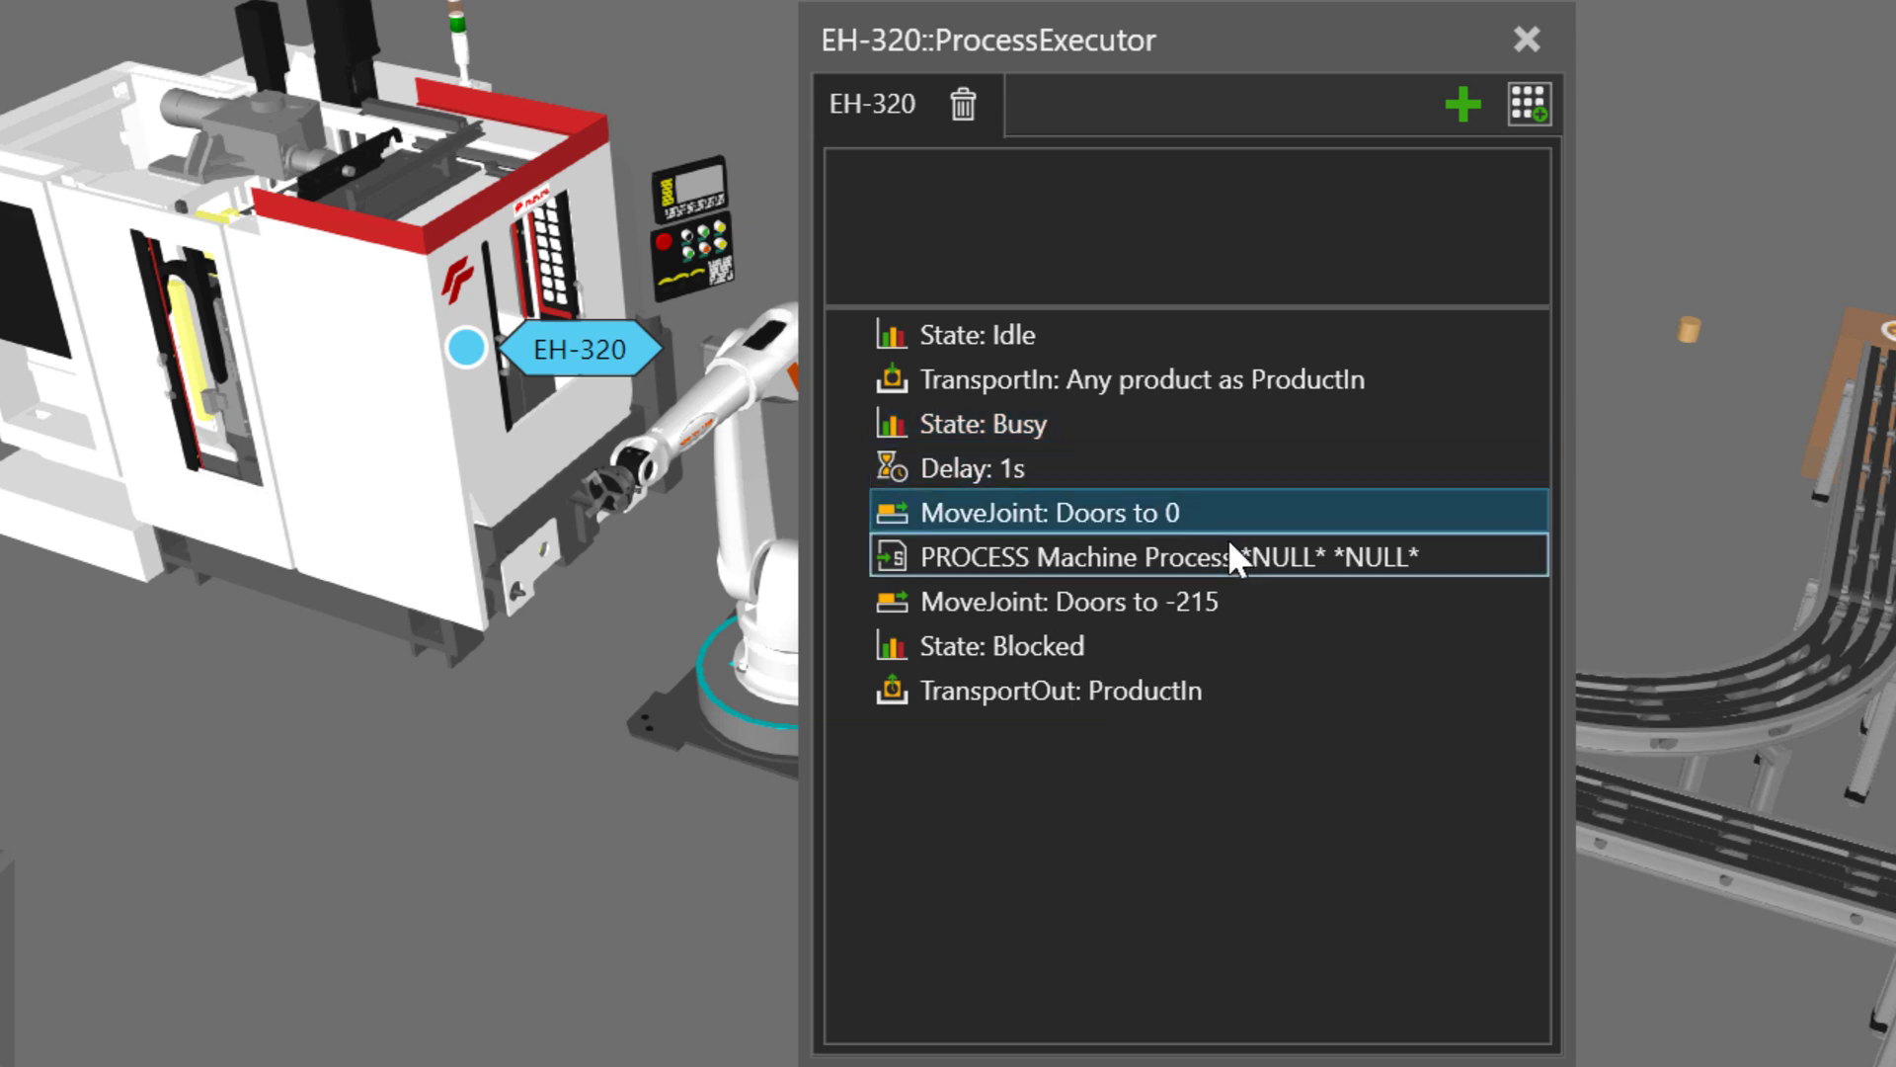
{"action": "left_click", "coordinate": [1227, 545]}
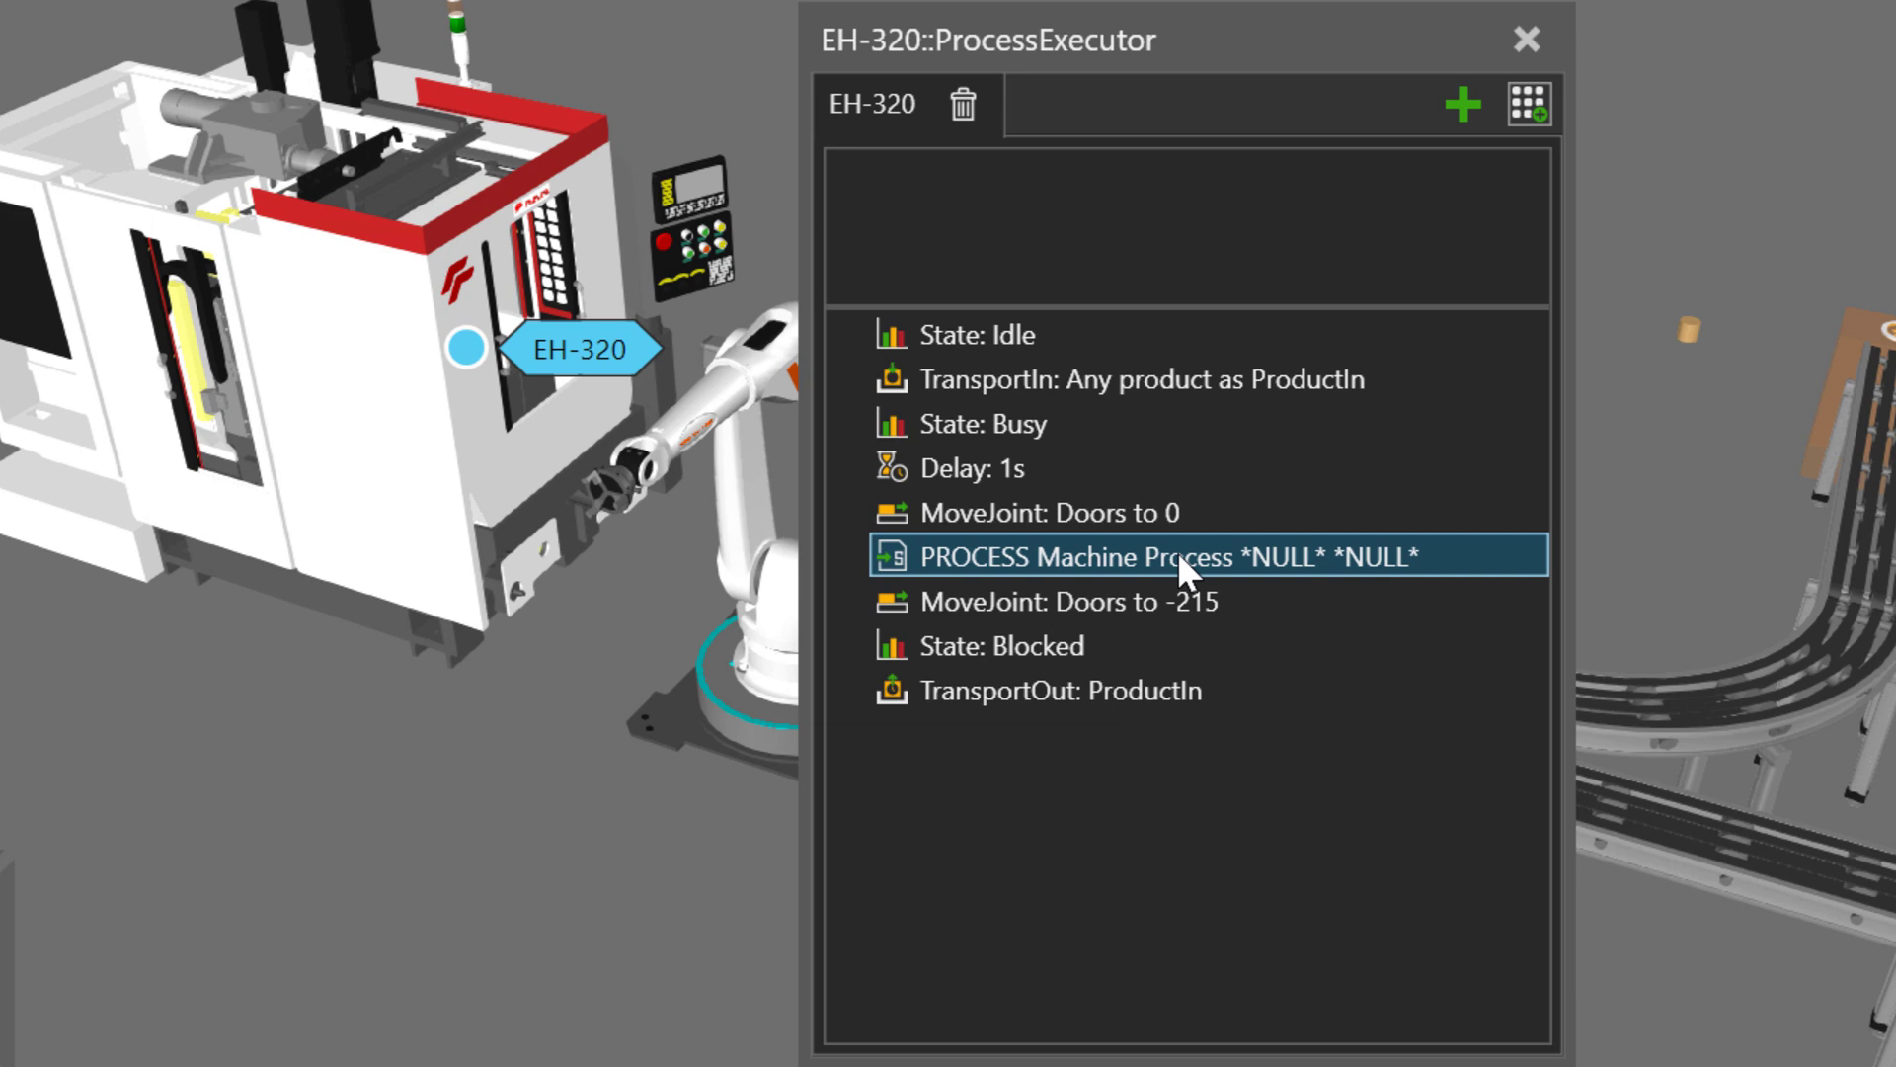
{"action": "left_click", "coordinate": [1128, 601]}
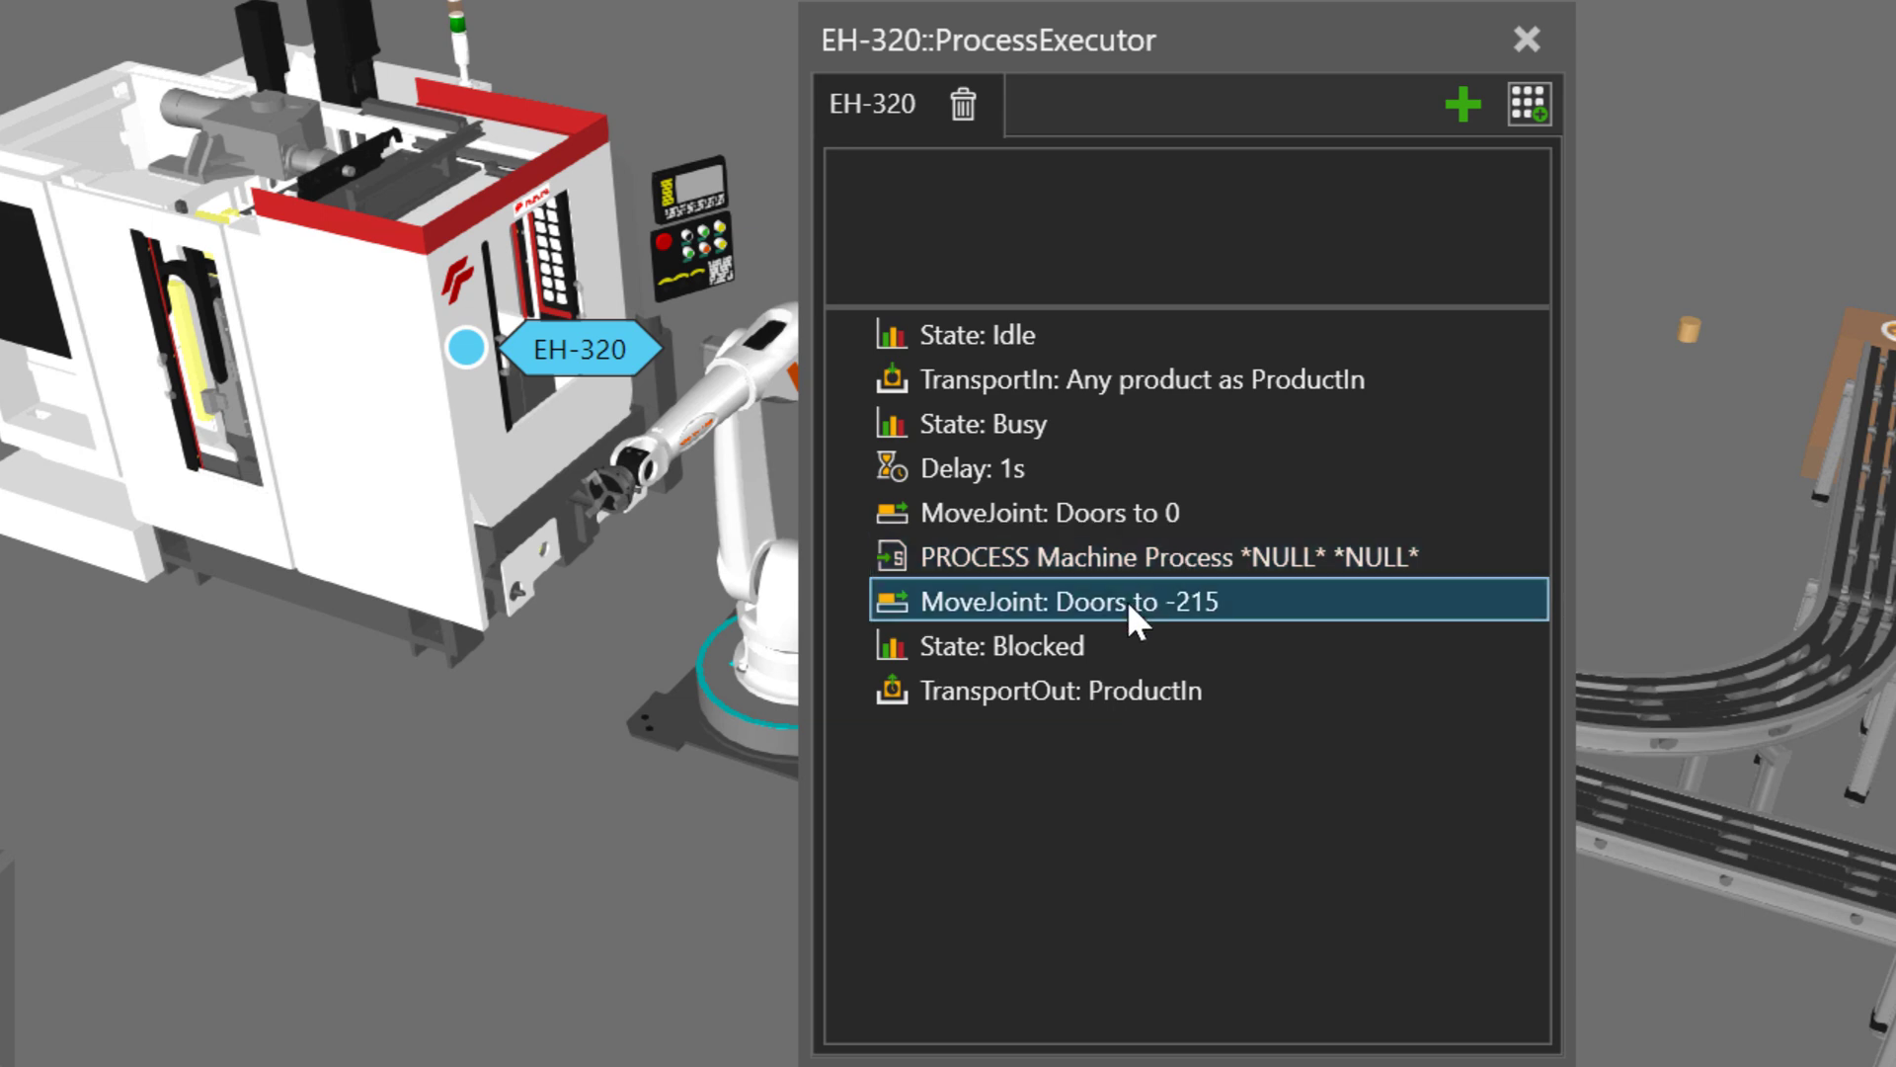
{"action": "left_click", "coordinate": [1053, 648]}
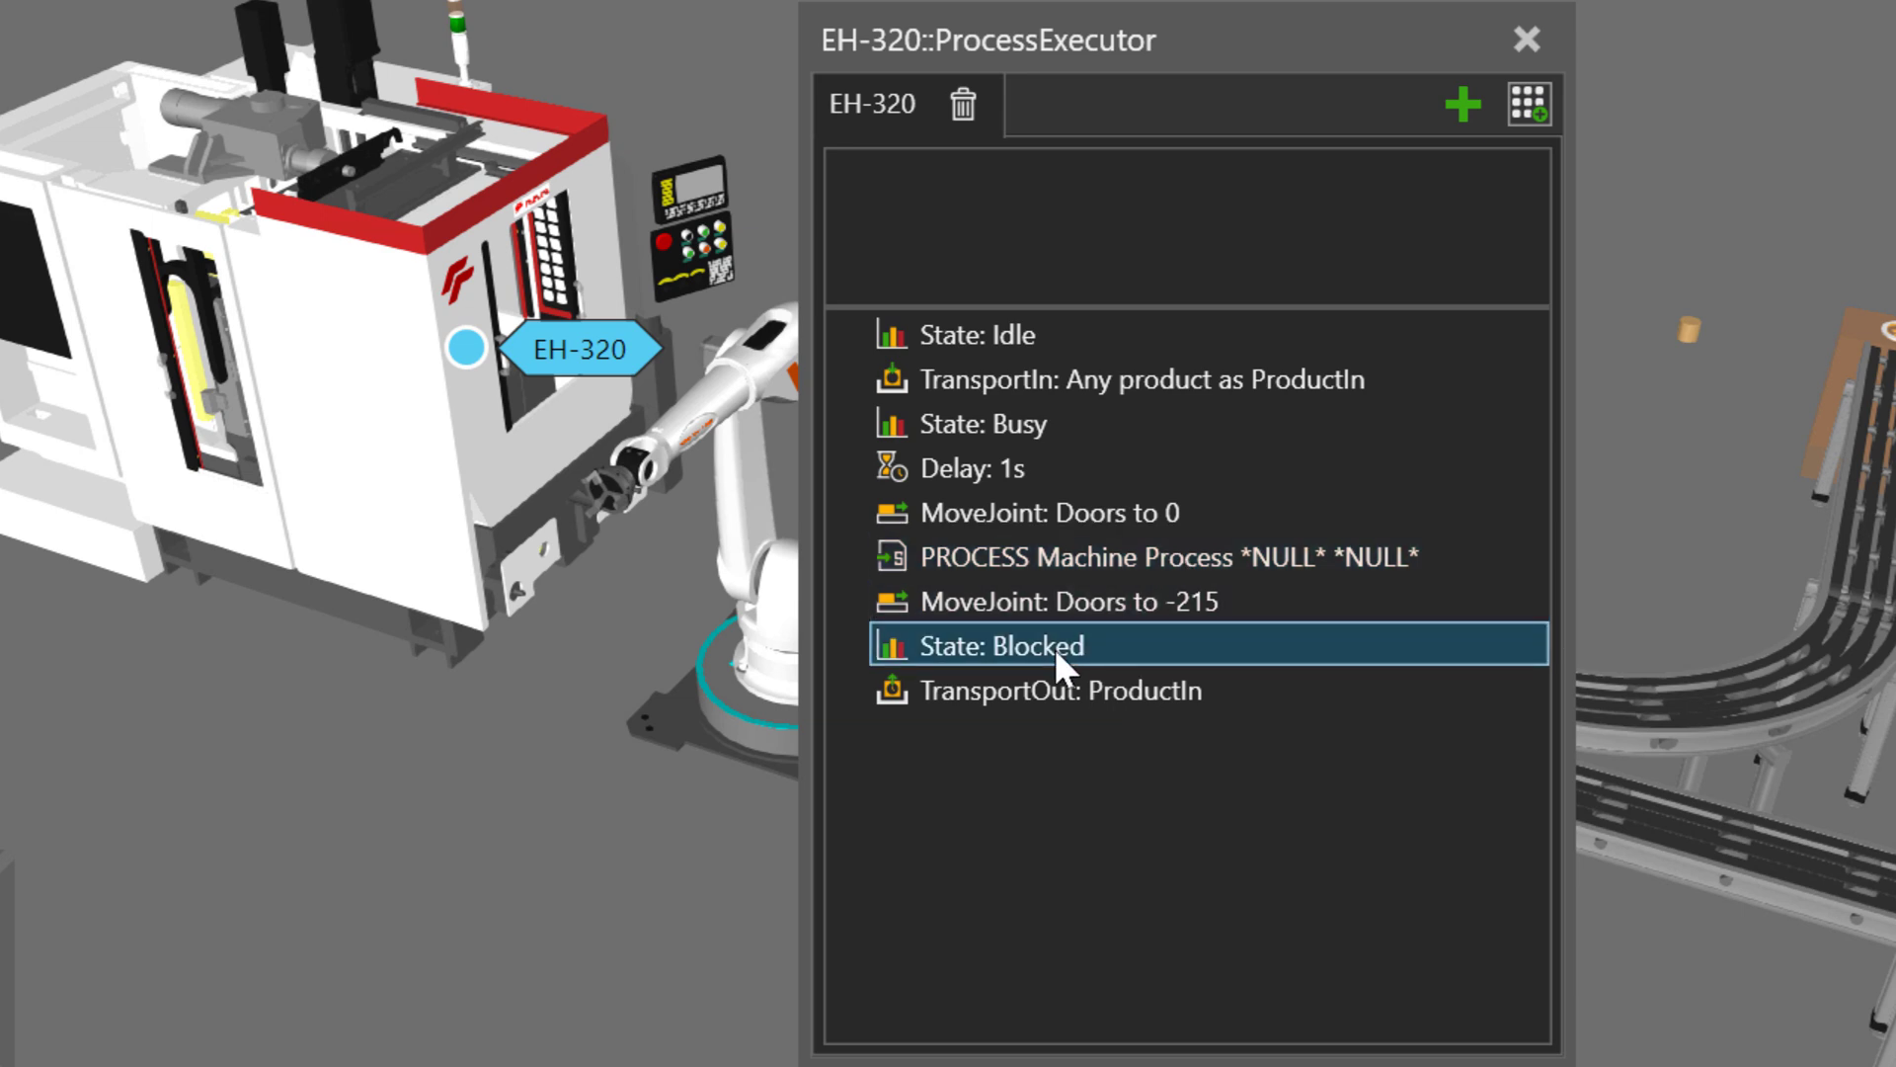
{"action": "left_click", "coordinate": [1101, 691]}
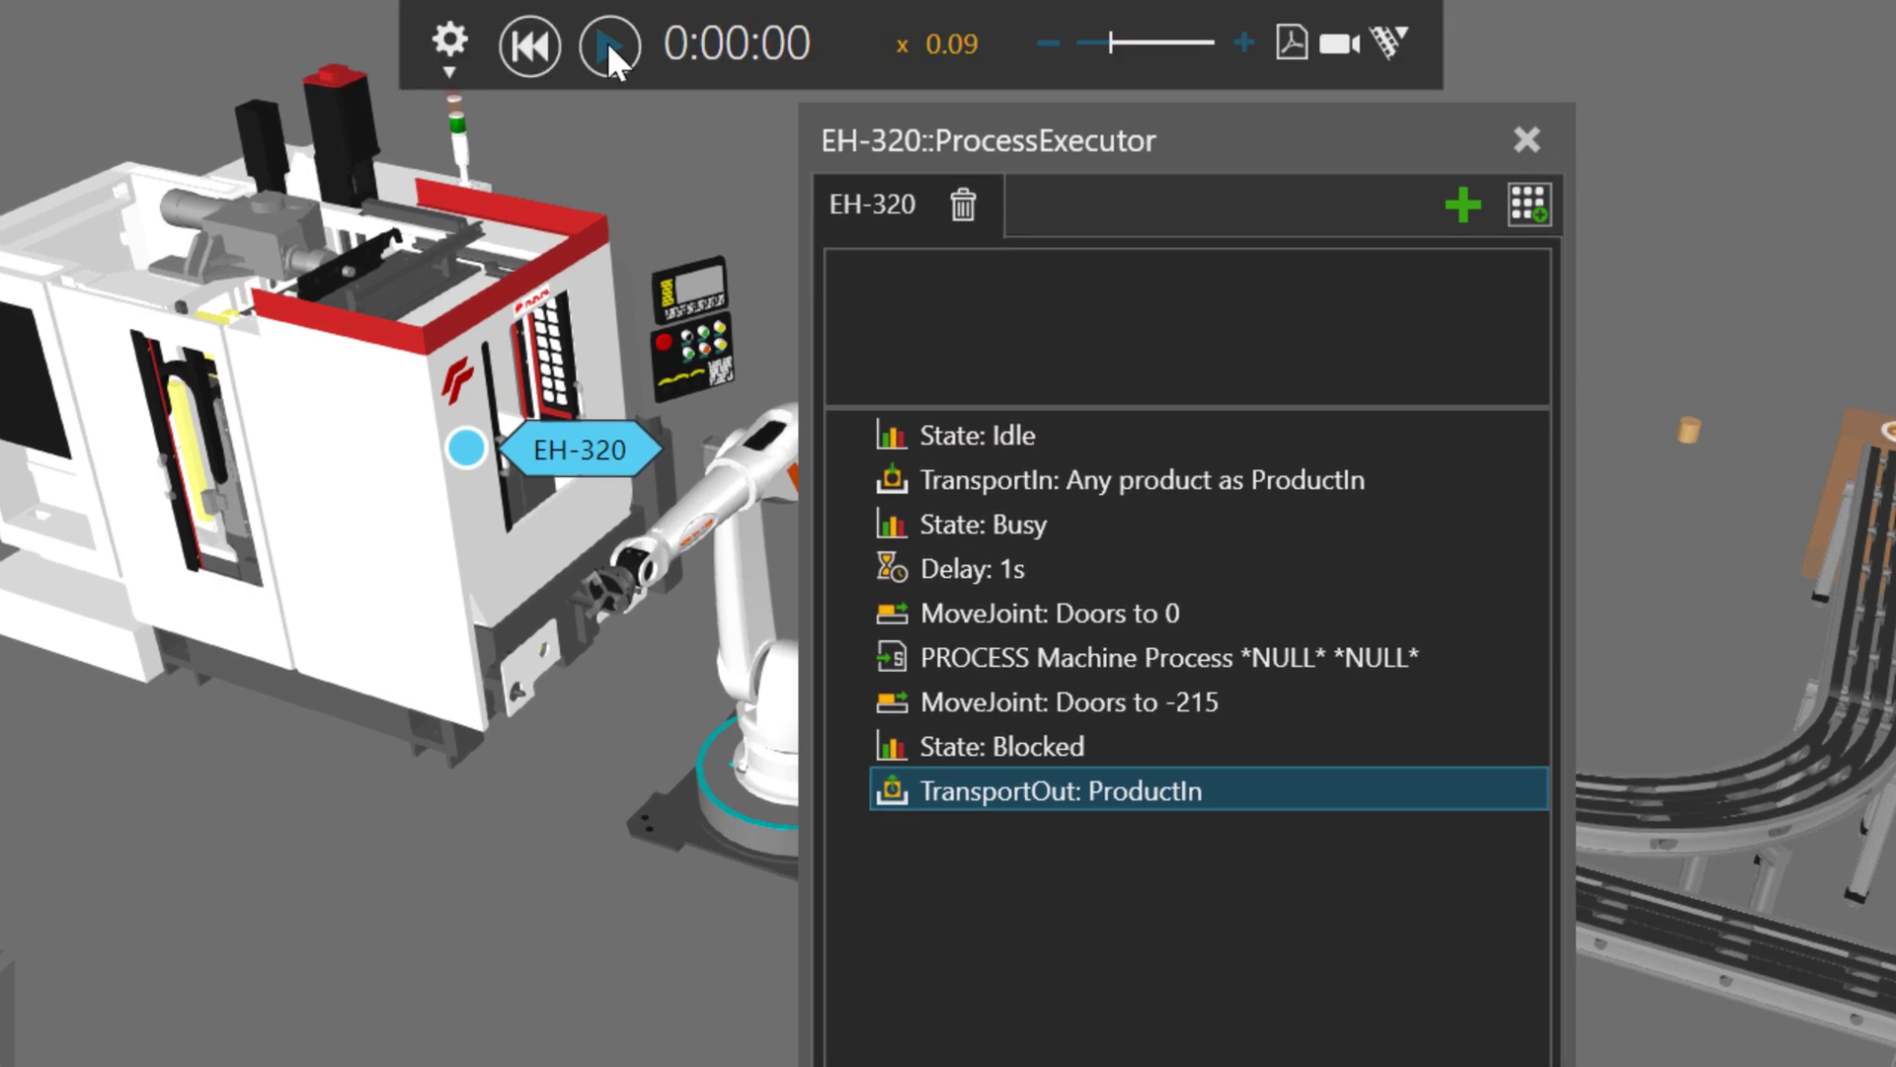
Start the simulation, move the EH-320 executor panel right, then close it while cylinders keep cycling
{"action": "left_click", "coordinate": [608, 44]}
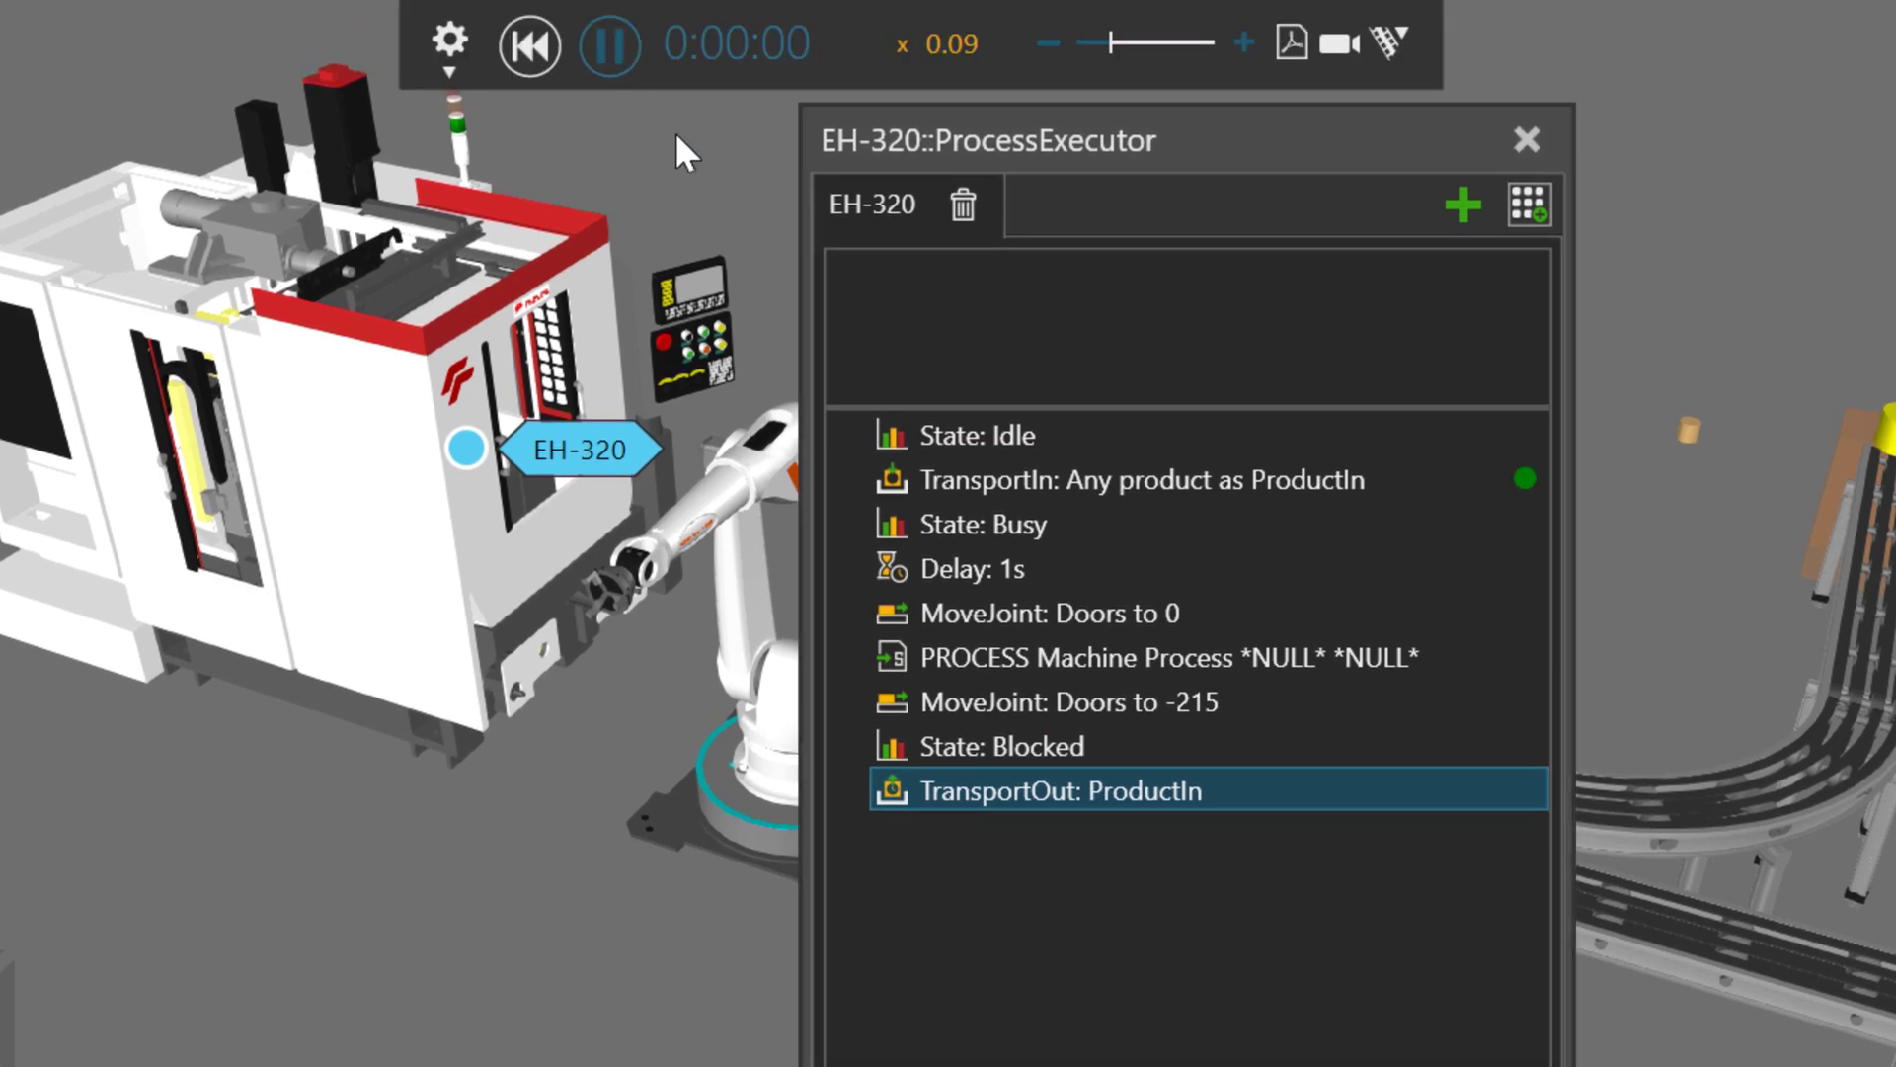
{"action": "left_click_drag", "start_coordinate": [1143, 150], "coordinate": [1394, 169]}
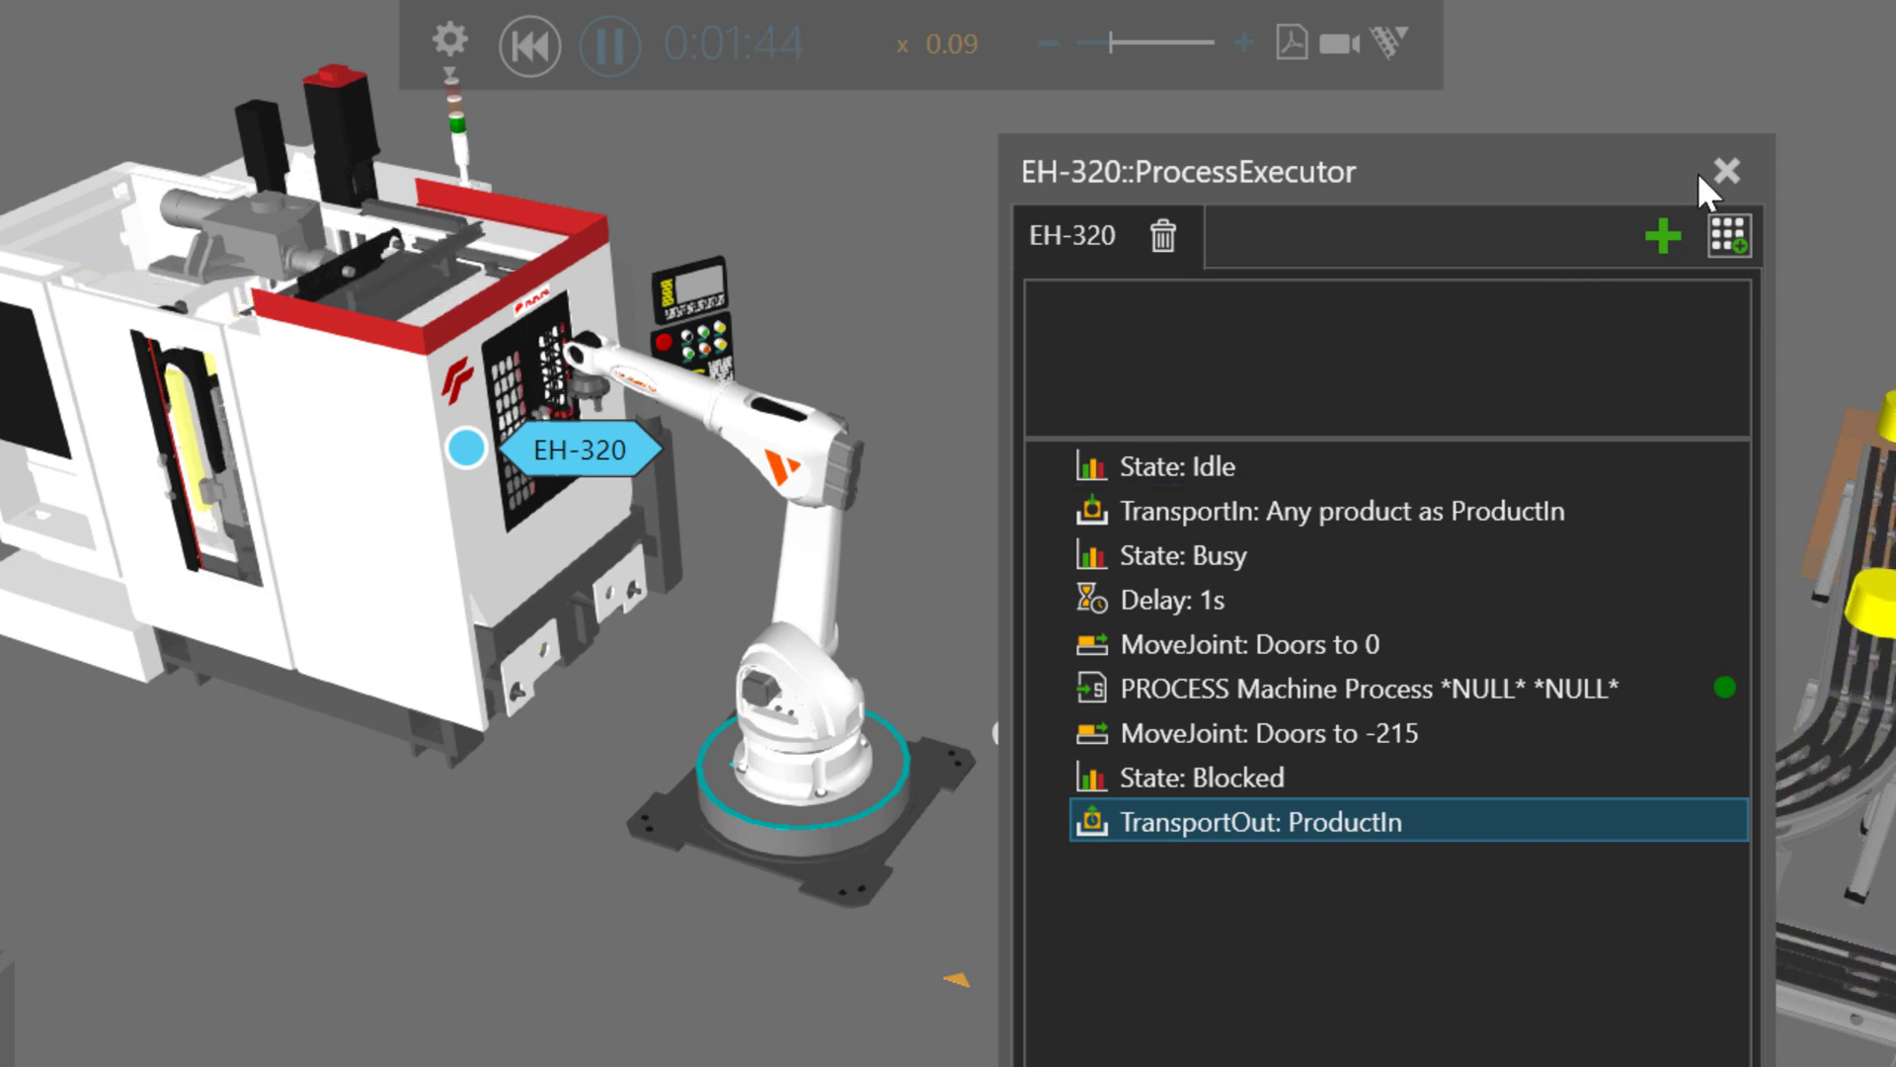
{"action": "left_click", "coordinate": [1726, 171]}
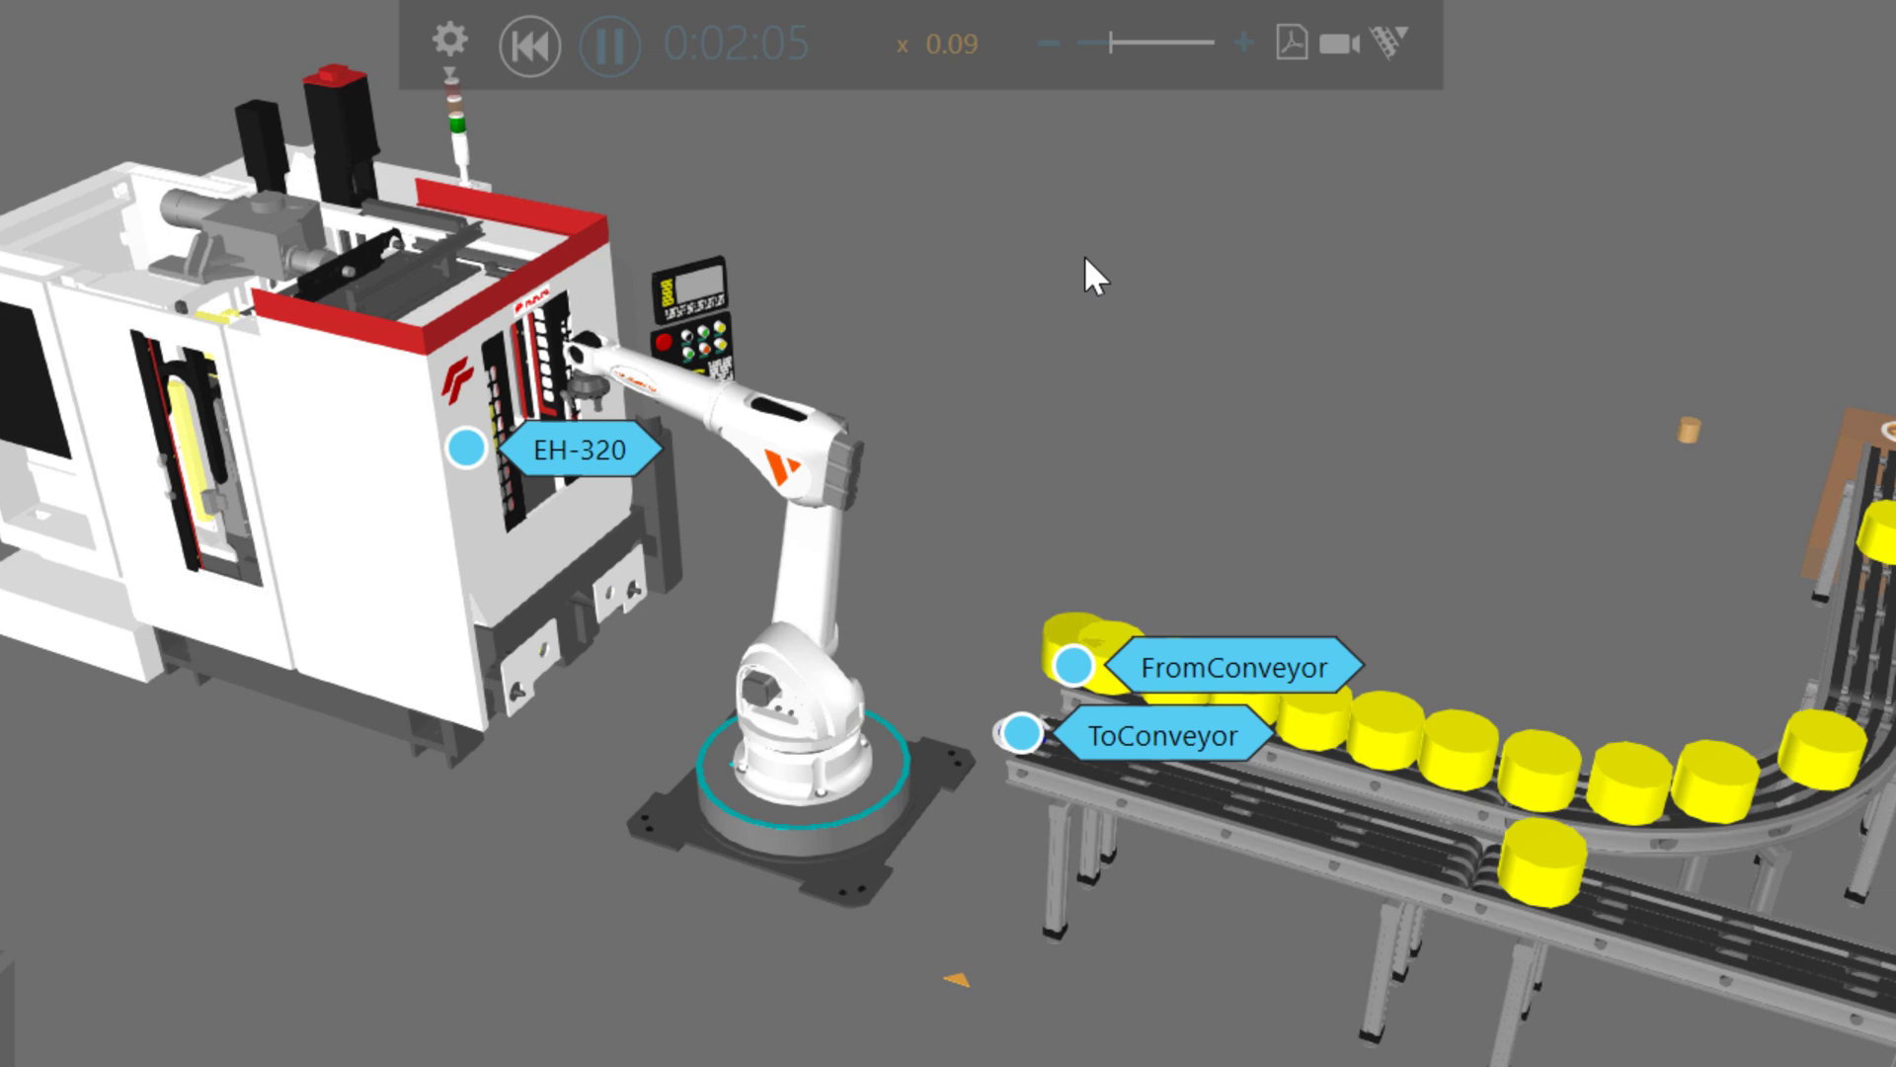
Reset the simulation to 0:00:00 and show the eCatalog collections tree with a wider panel
{"action": "left_click", "coordinate": [530, 44]}
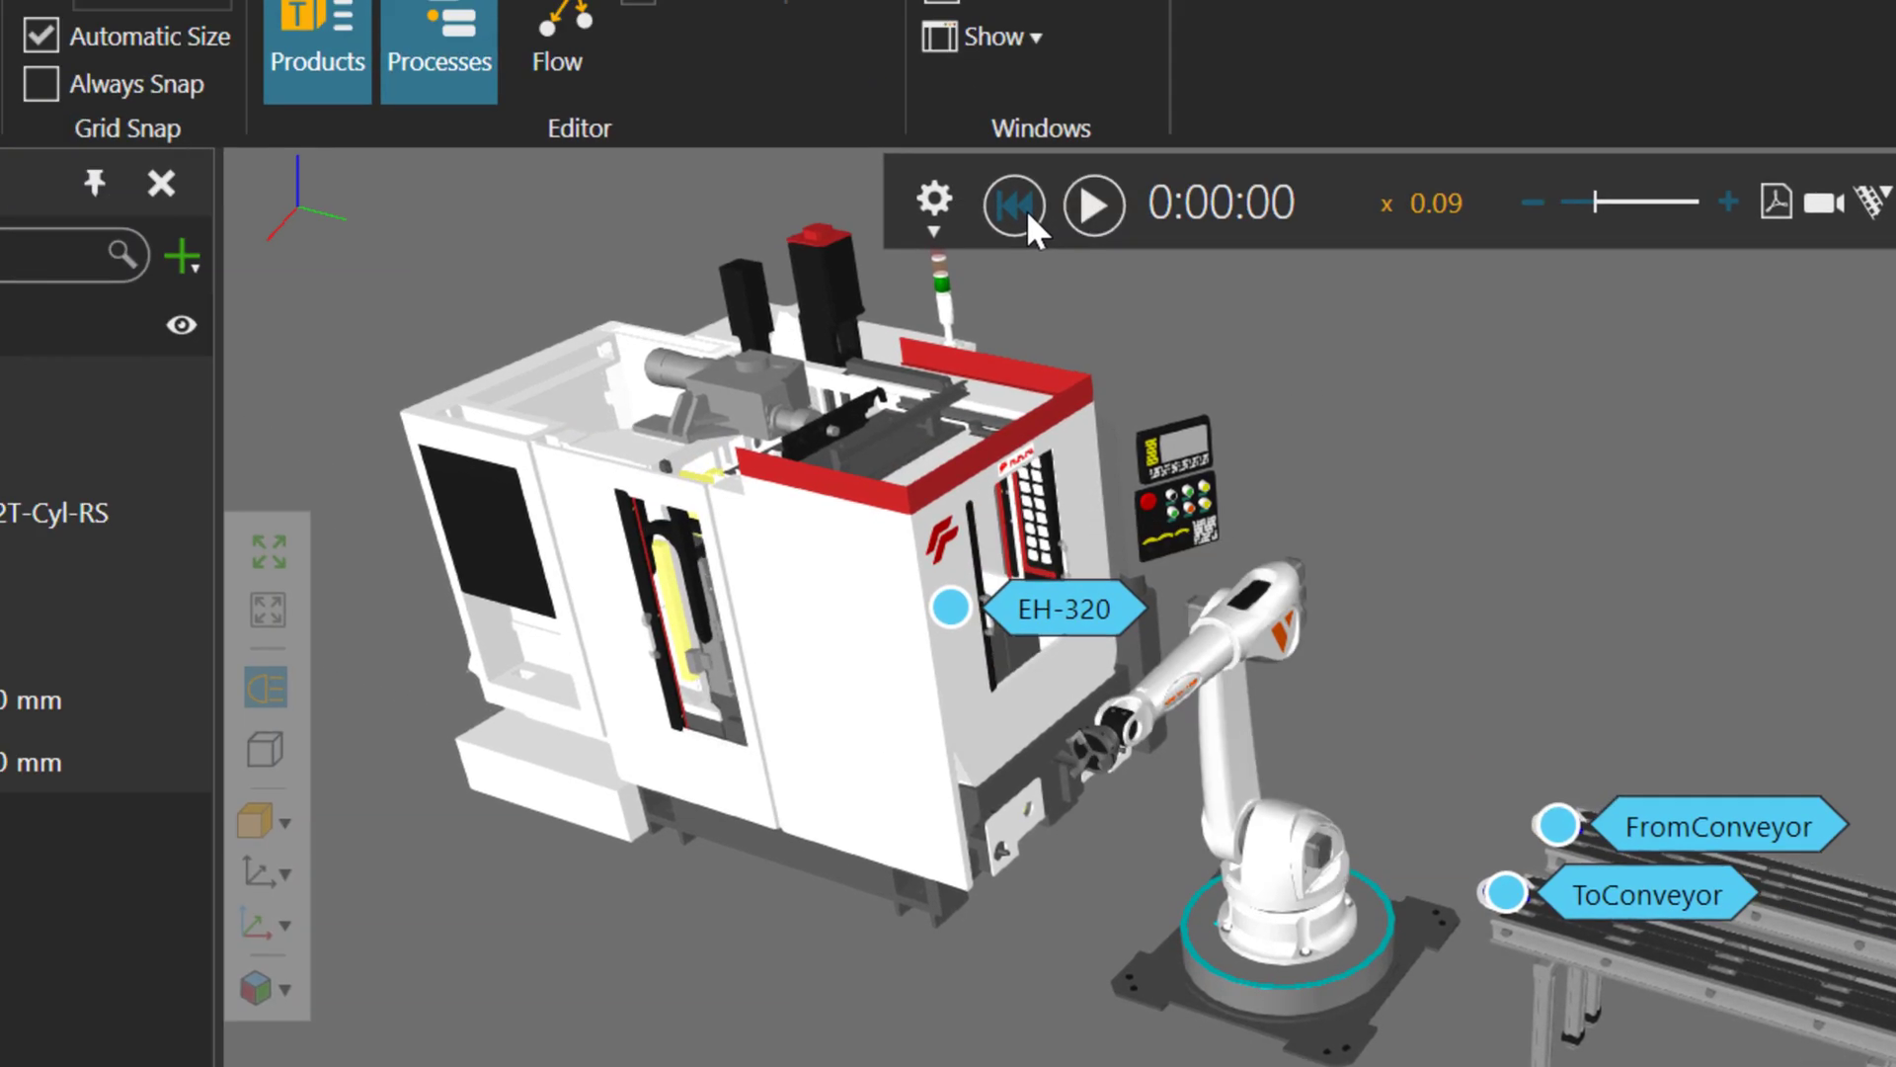
{"action": "left_click", "coordinate": [223, 85]}
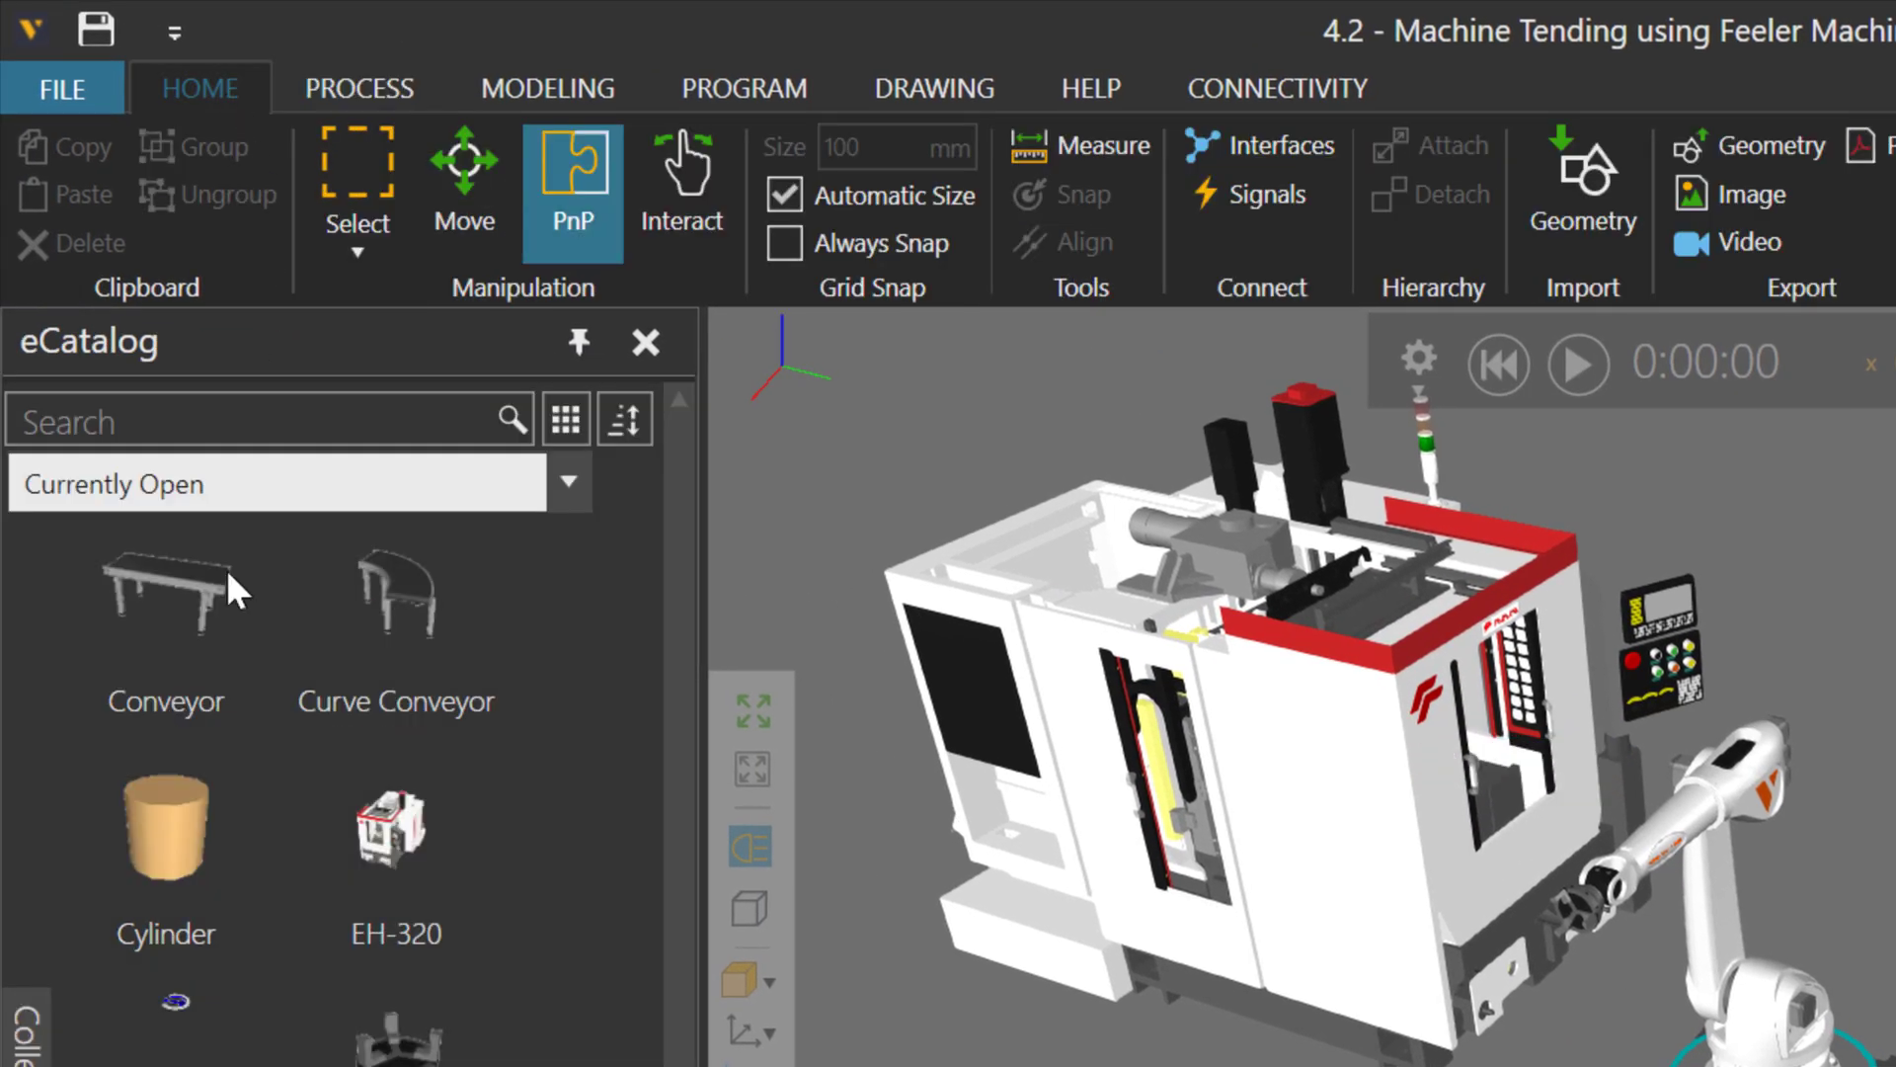
{"action": "left_click", "coordinate": [25, 1032]}
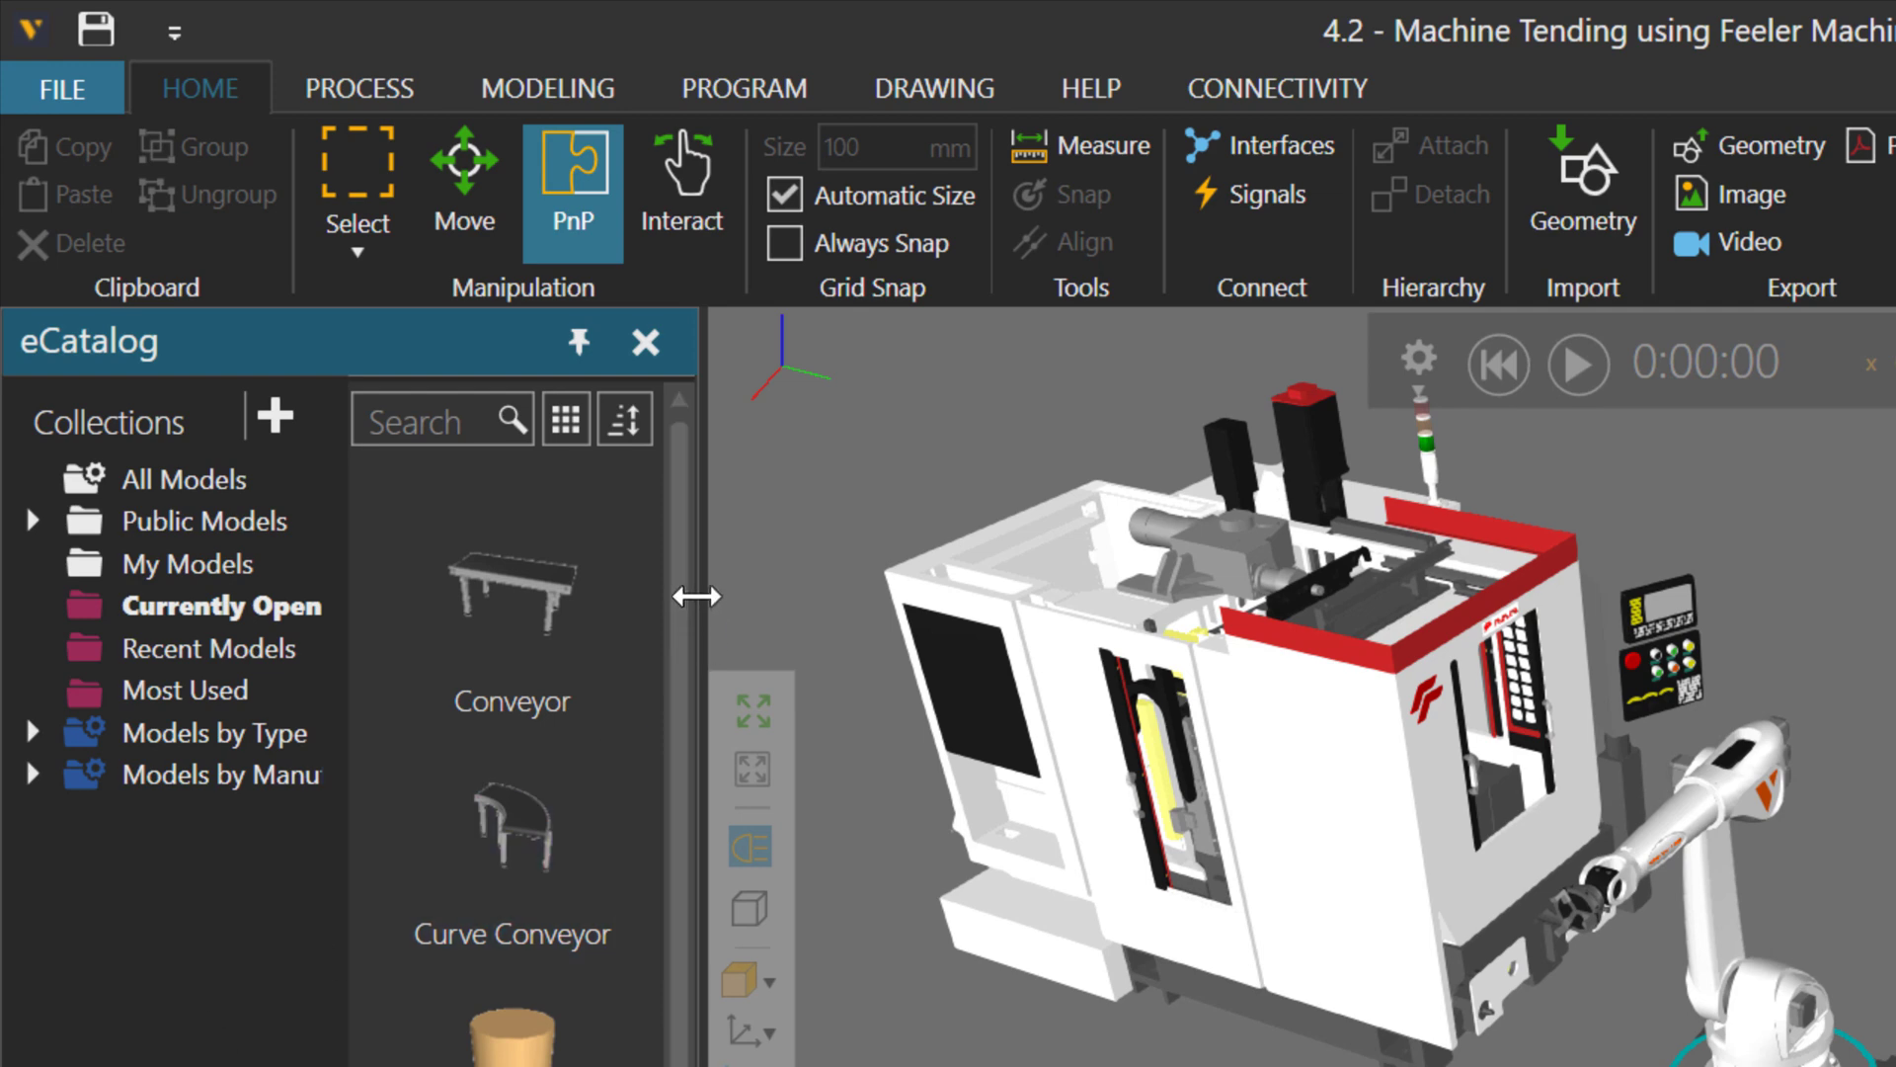
{"action": "left_click_drag", "start_coordinate": [697, 572], "coordinate": [1012, 559]}
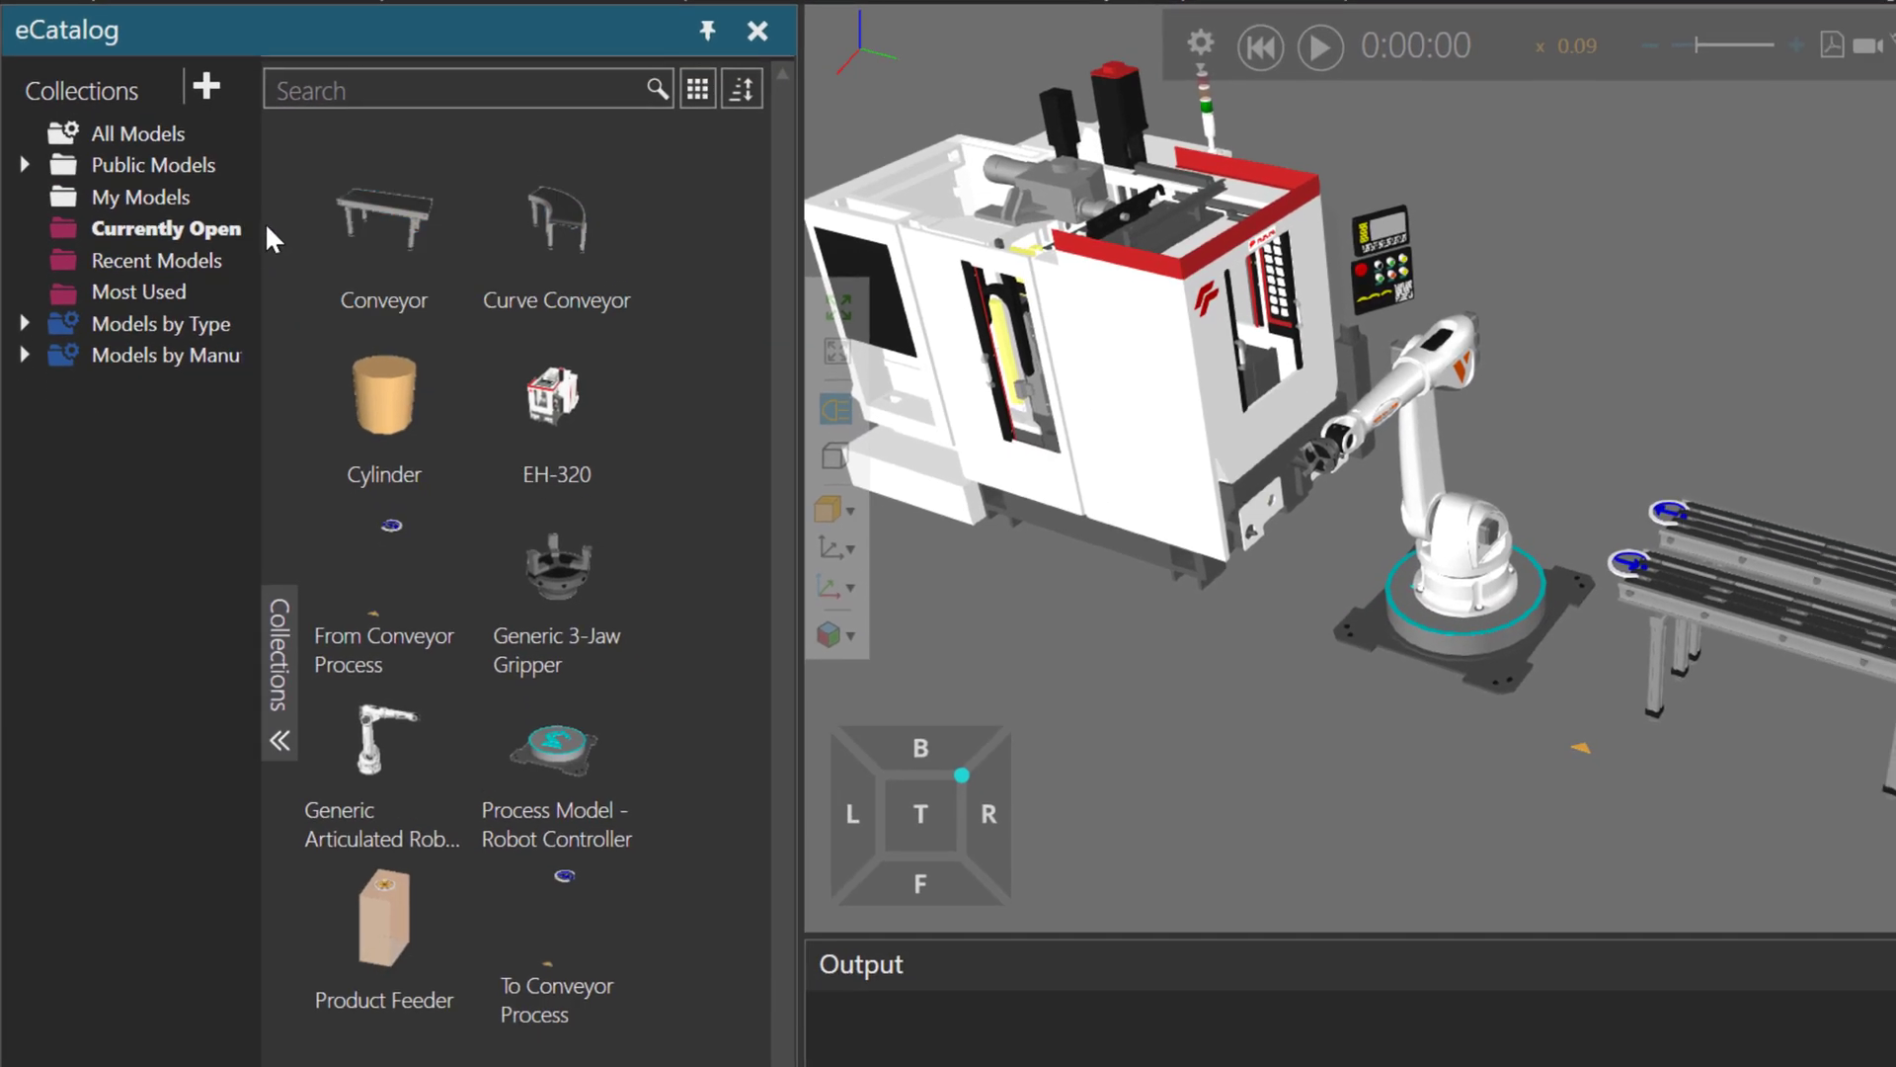
{"action": "left_click_drag", "start_coordinate": [263, 211], "coordinate": [417, 210]}
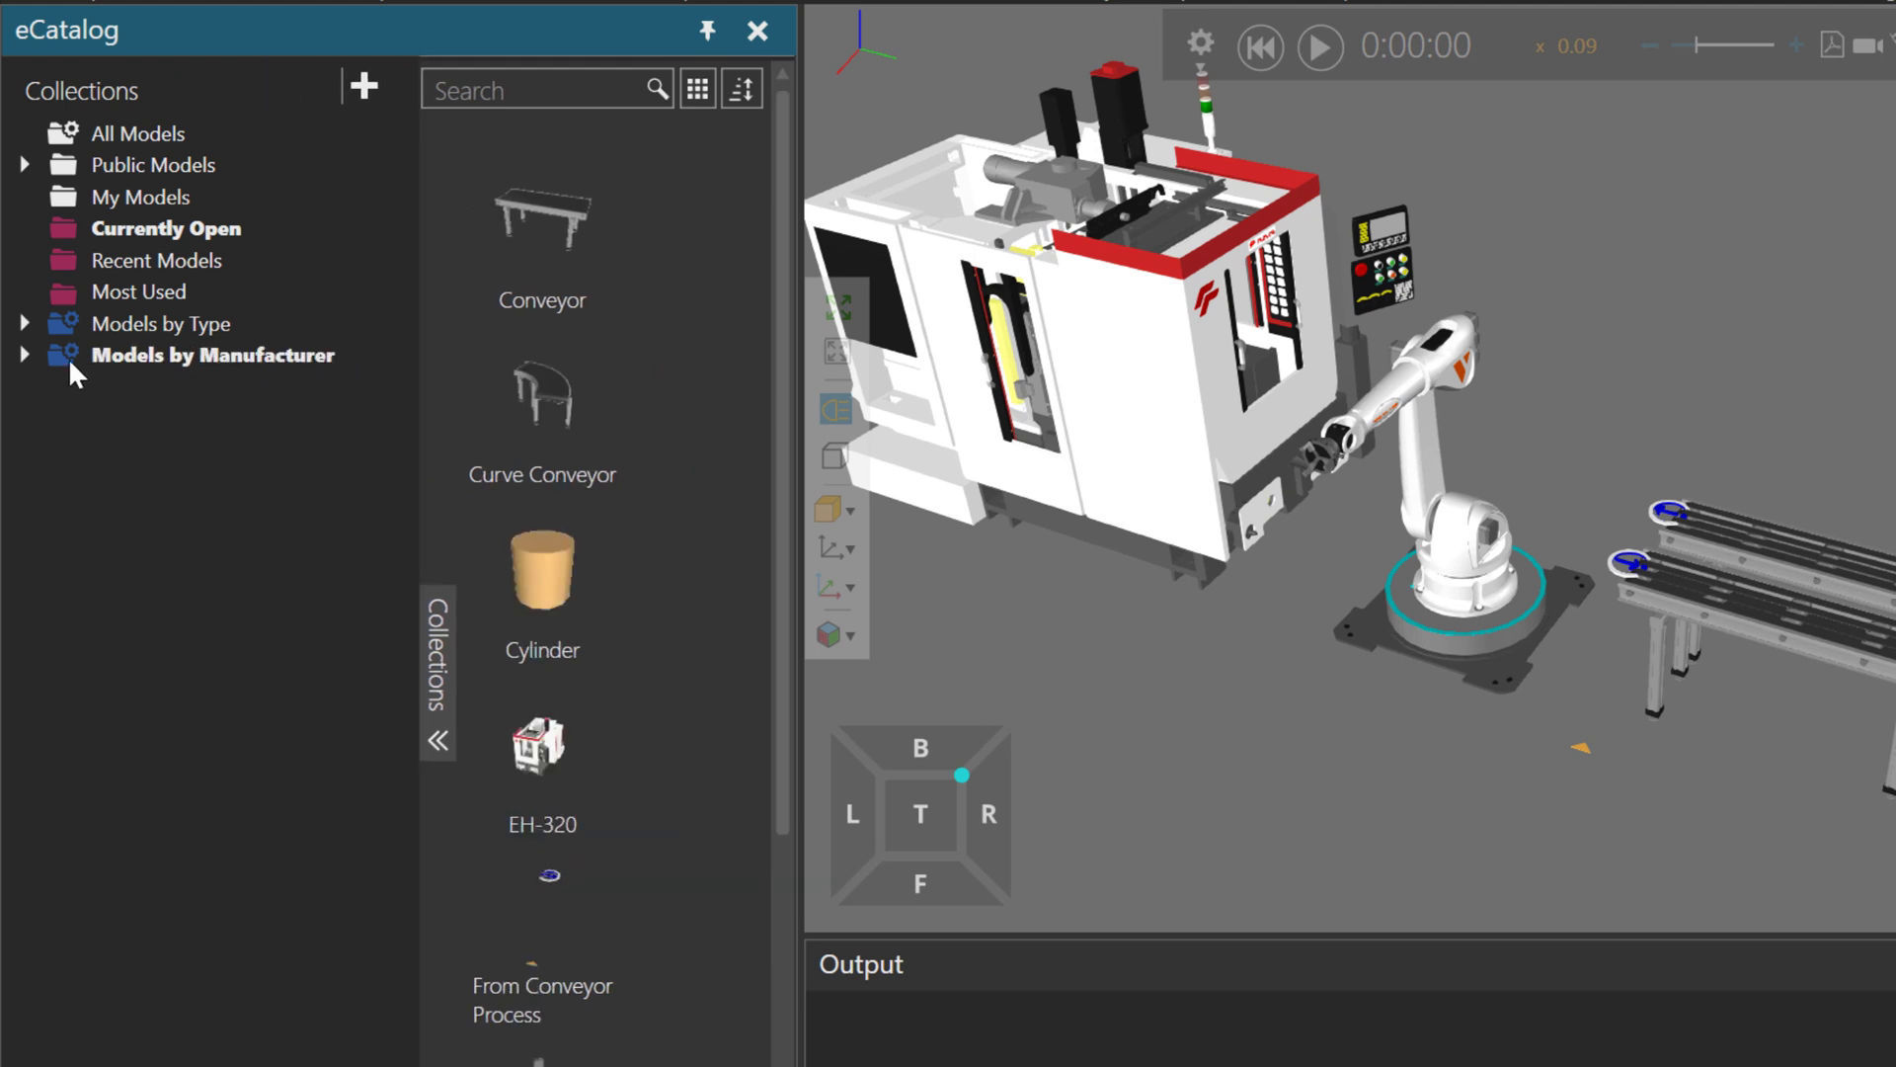
Browse the Models by Type process categories through Process Transport Controllers, then open the Help file
{"action": "left_click", "coordinate": [23, 323]}
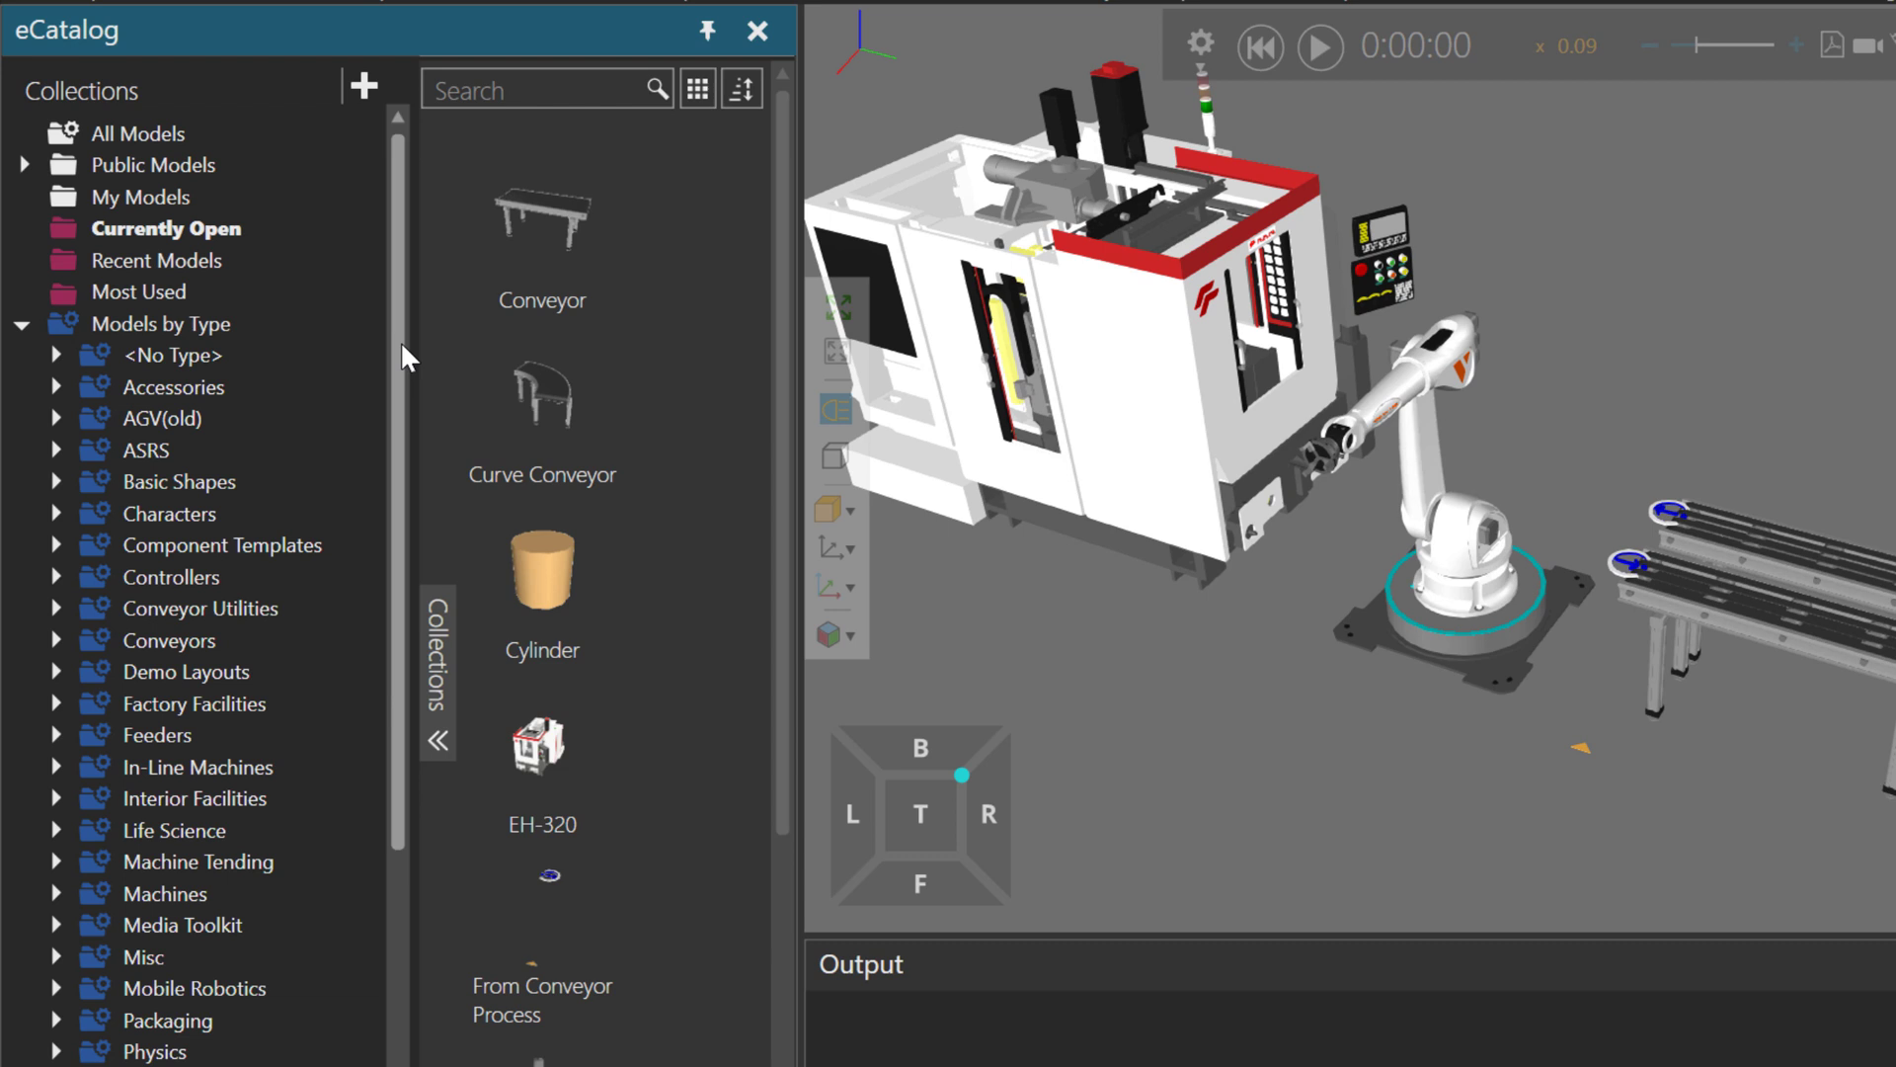
{"action": "left_click_drag", "start_coordinate": [395, 347], "coordinate": [399, 745]}
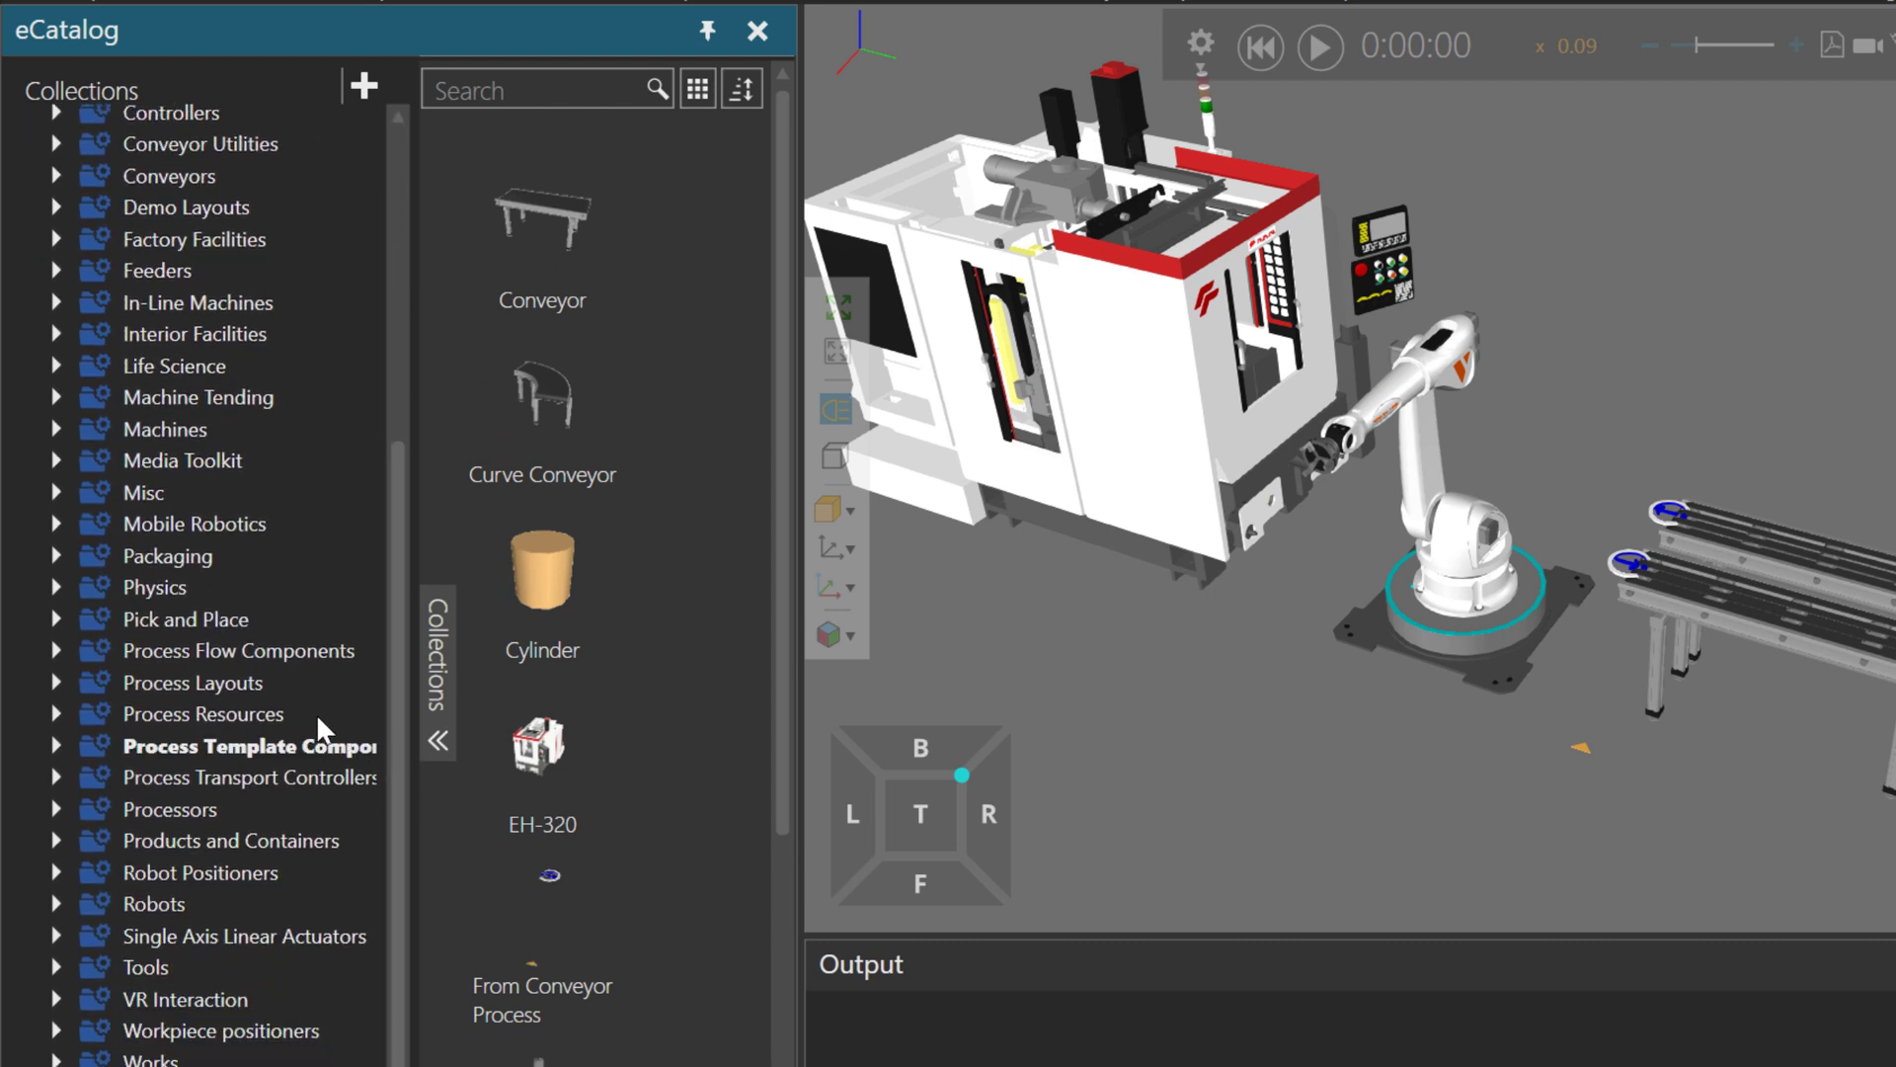
{"action": "left_click", "coordinate": [223, 650]}
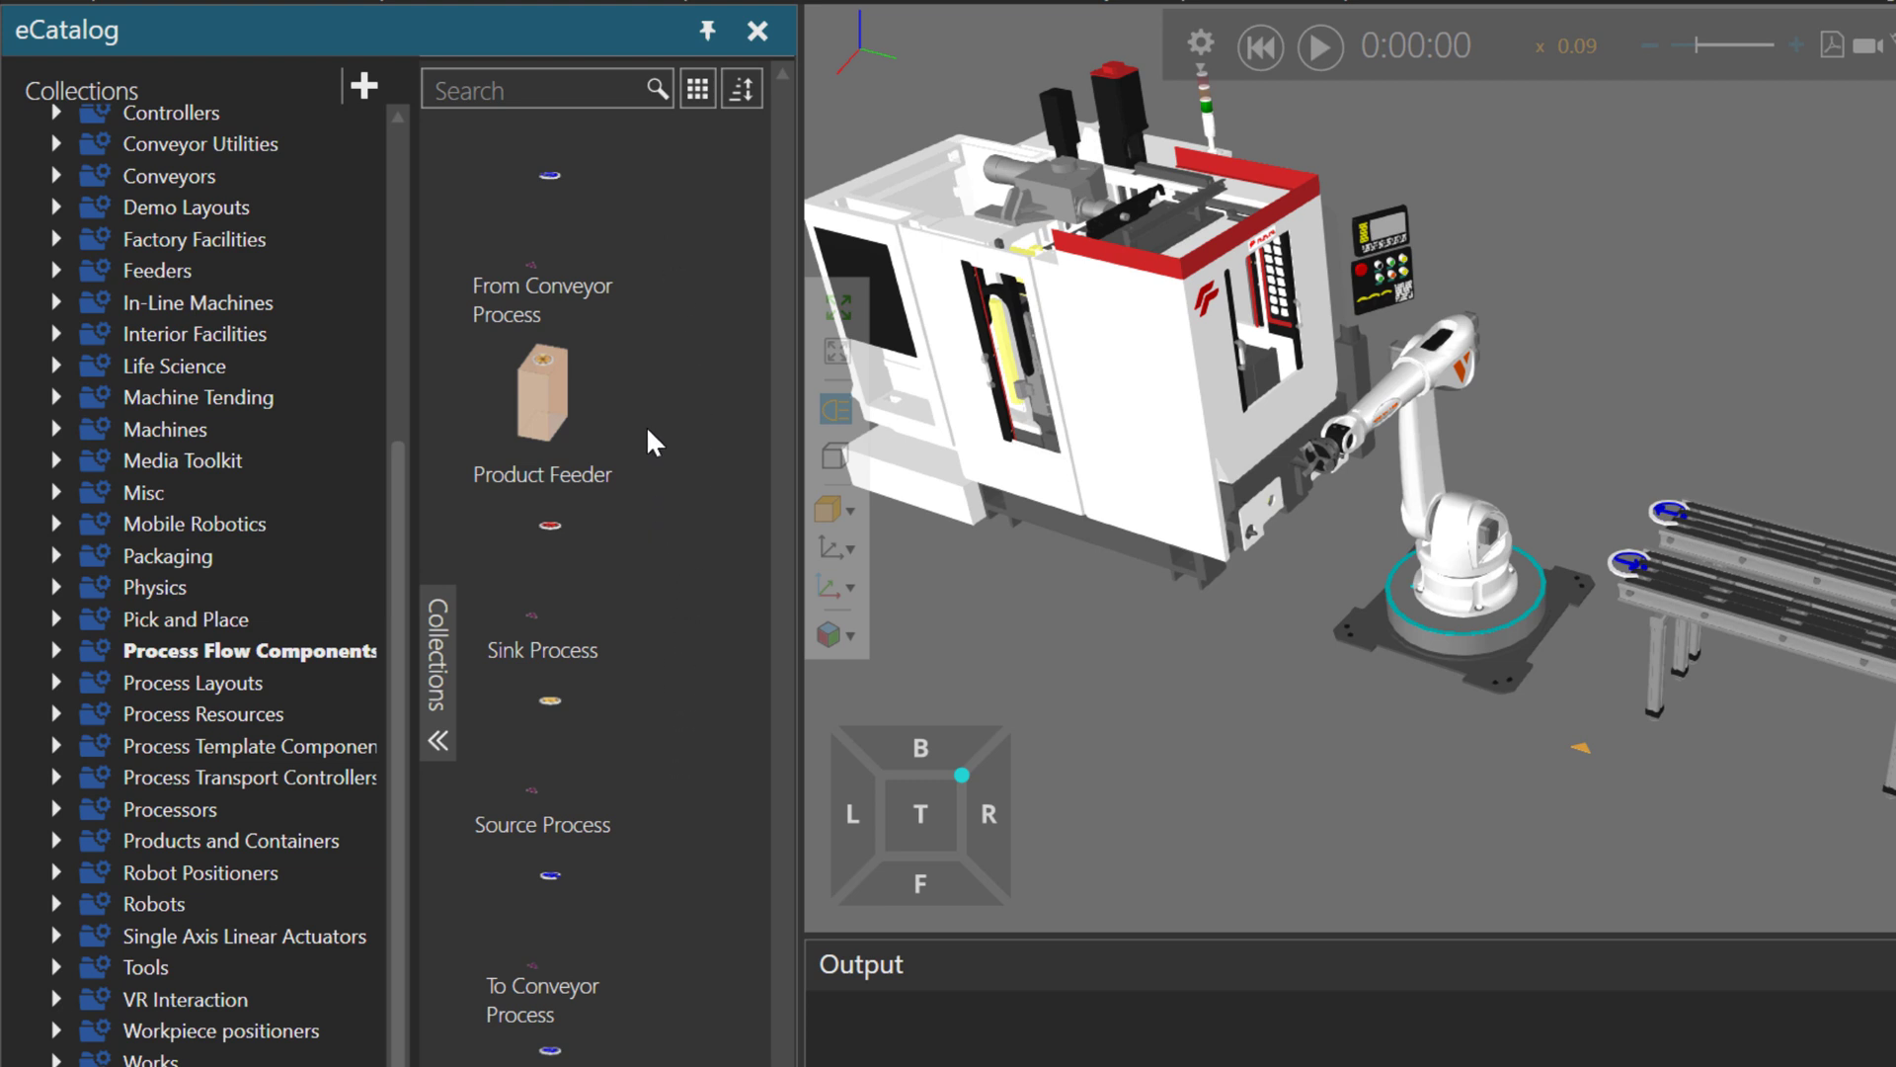
{"action": "left_click", "coordinate": [231, 683]}
{"action": "left_click", "coordinate": [262, 714]}
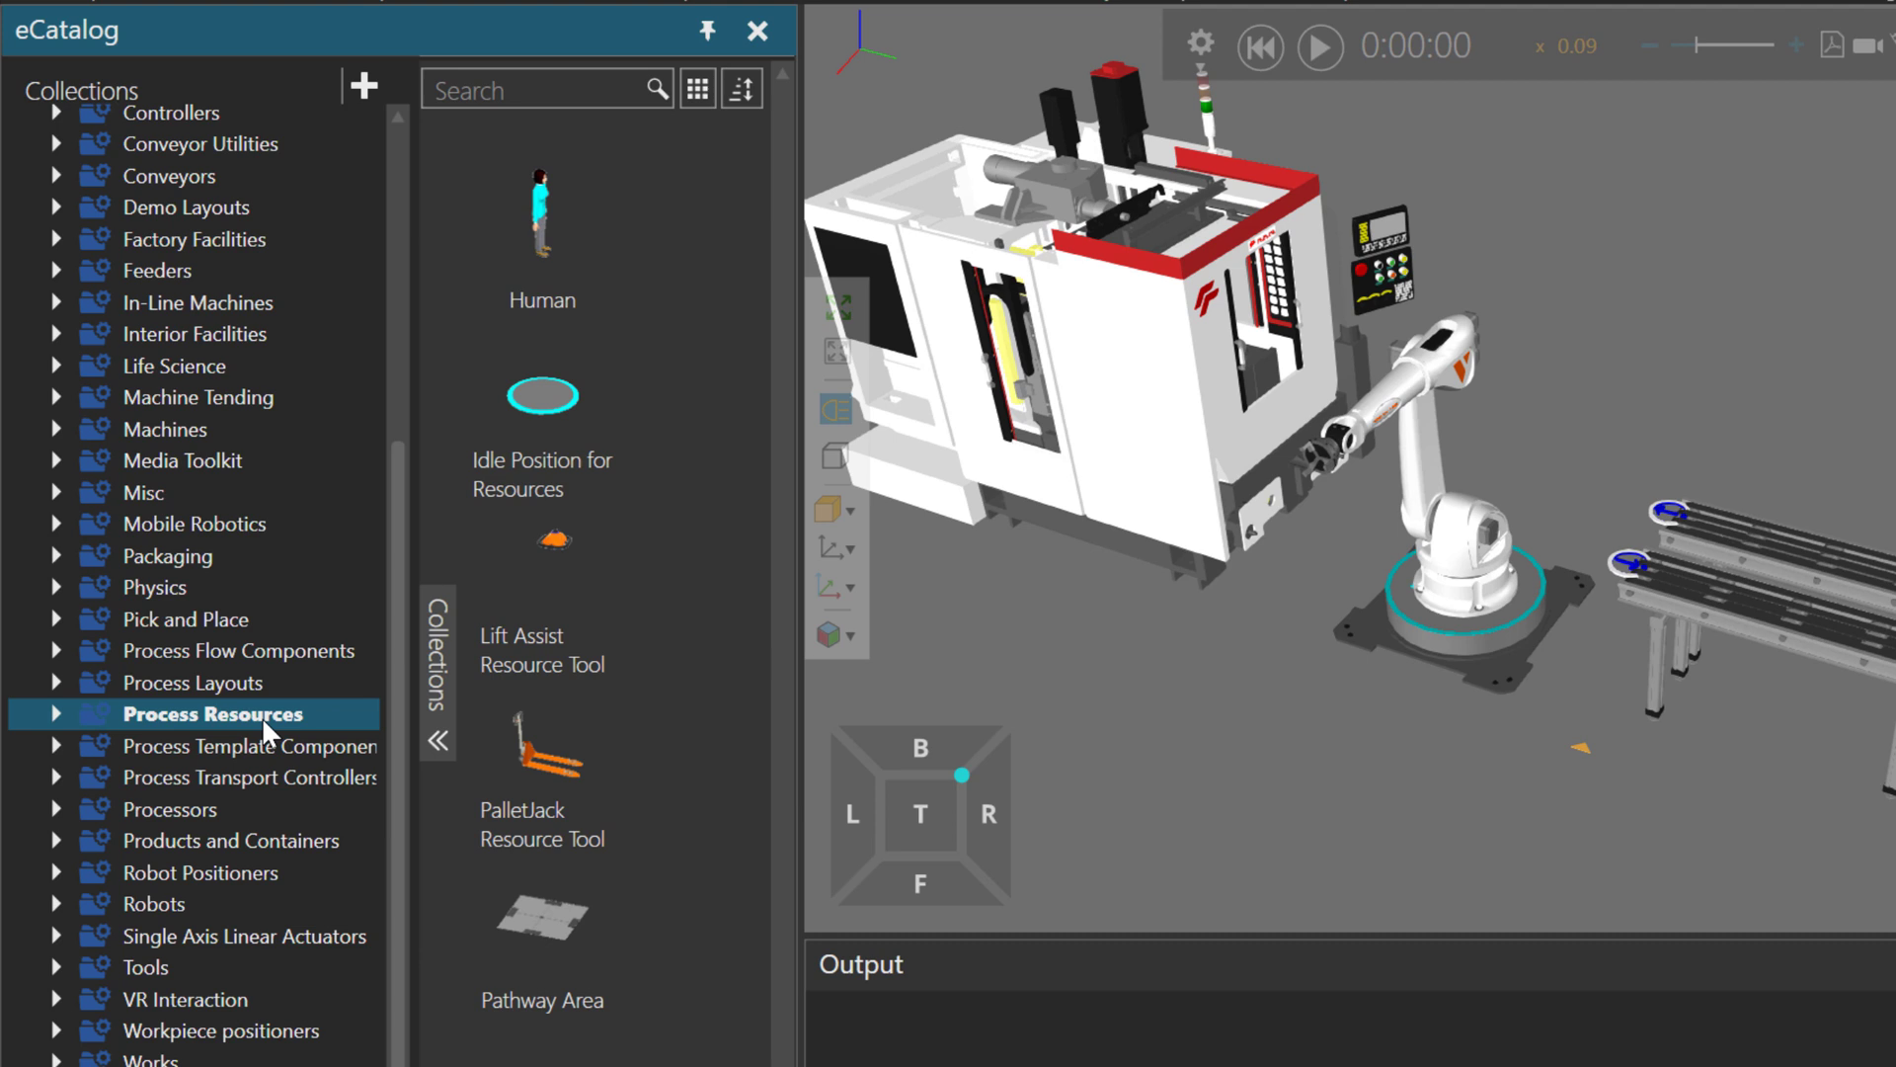
{"action": "left_click", "coordinate": [276, 747]}
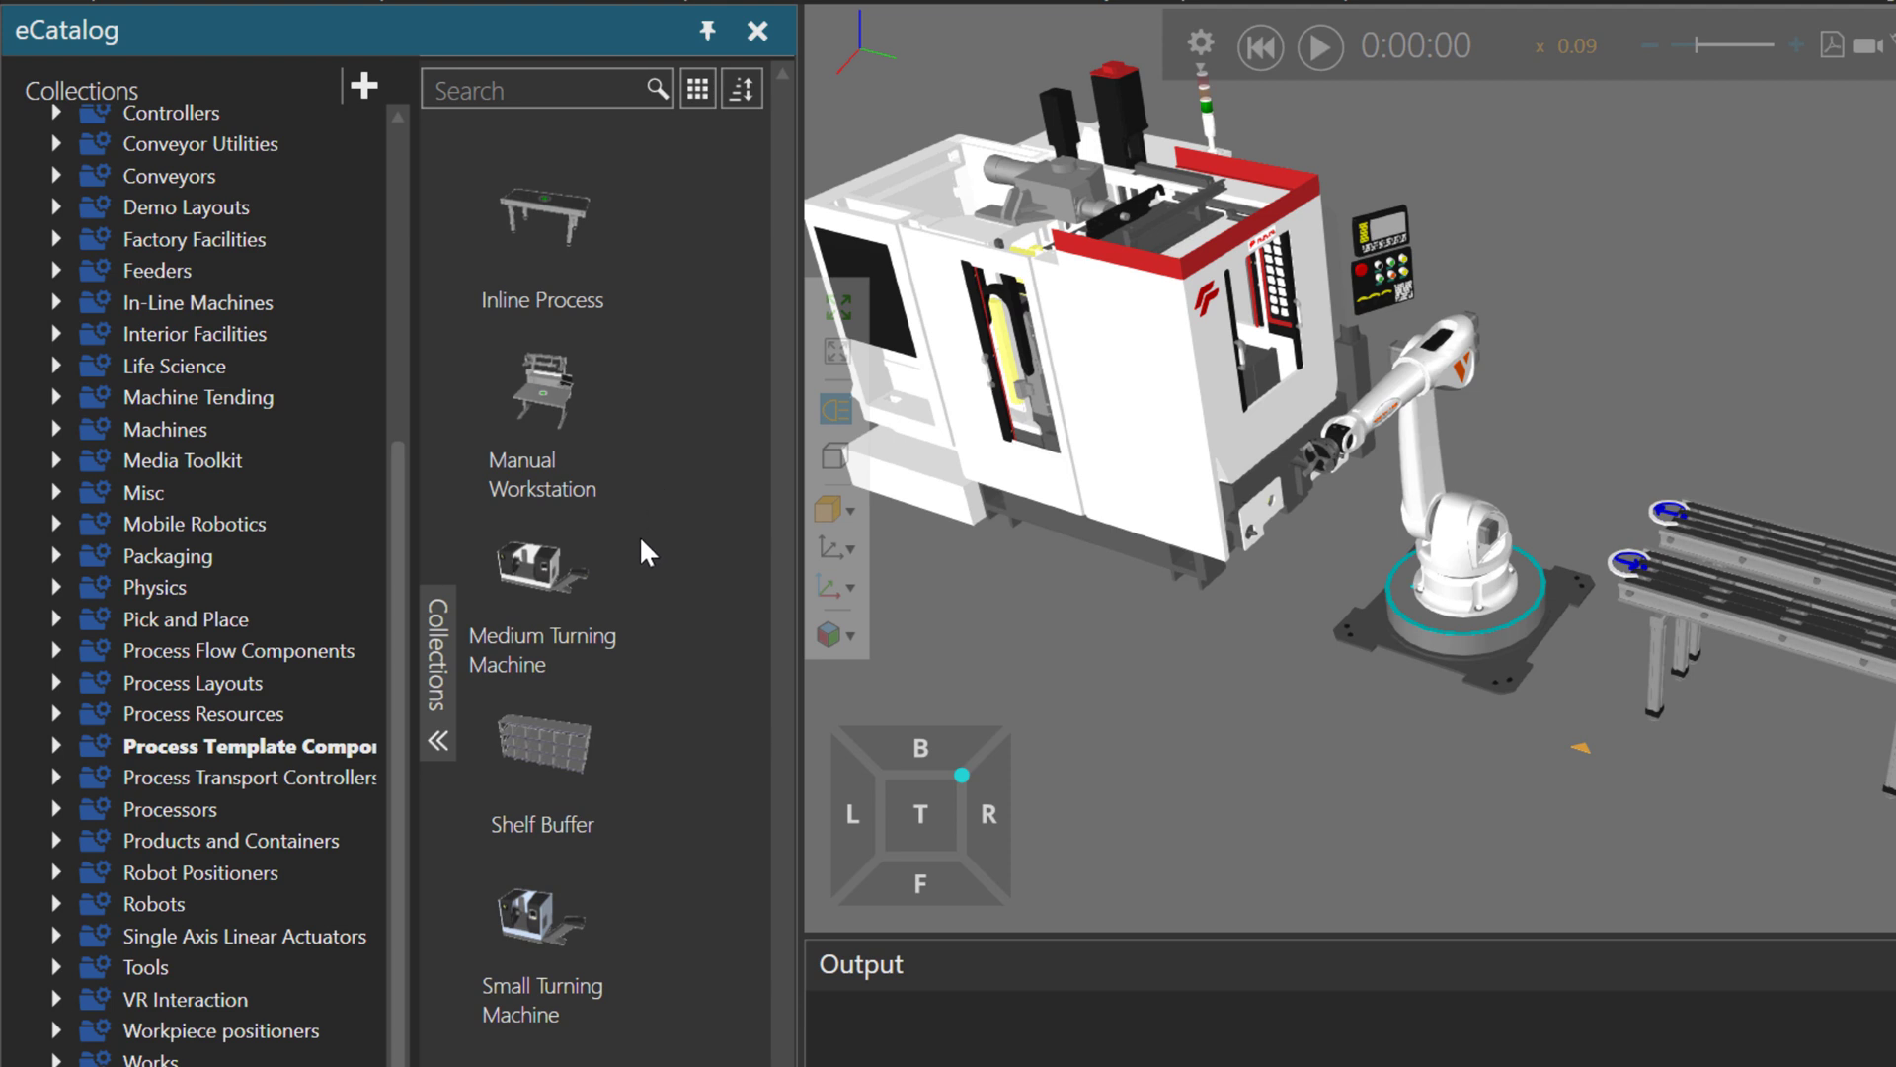
{"action": "left_click", "coordinate": [326, 786]}
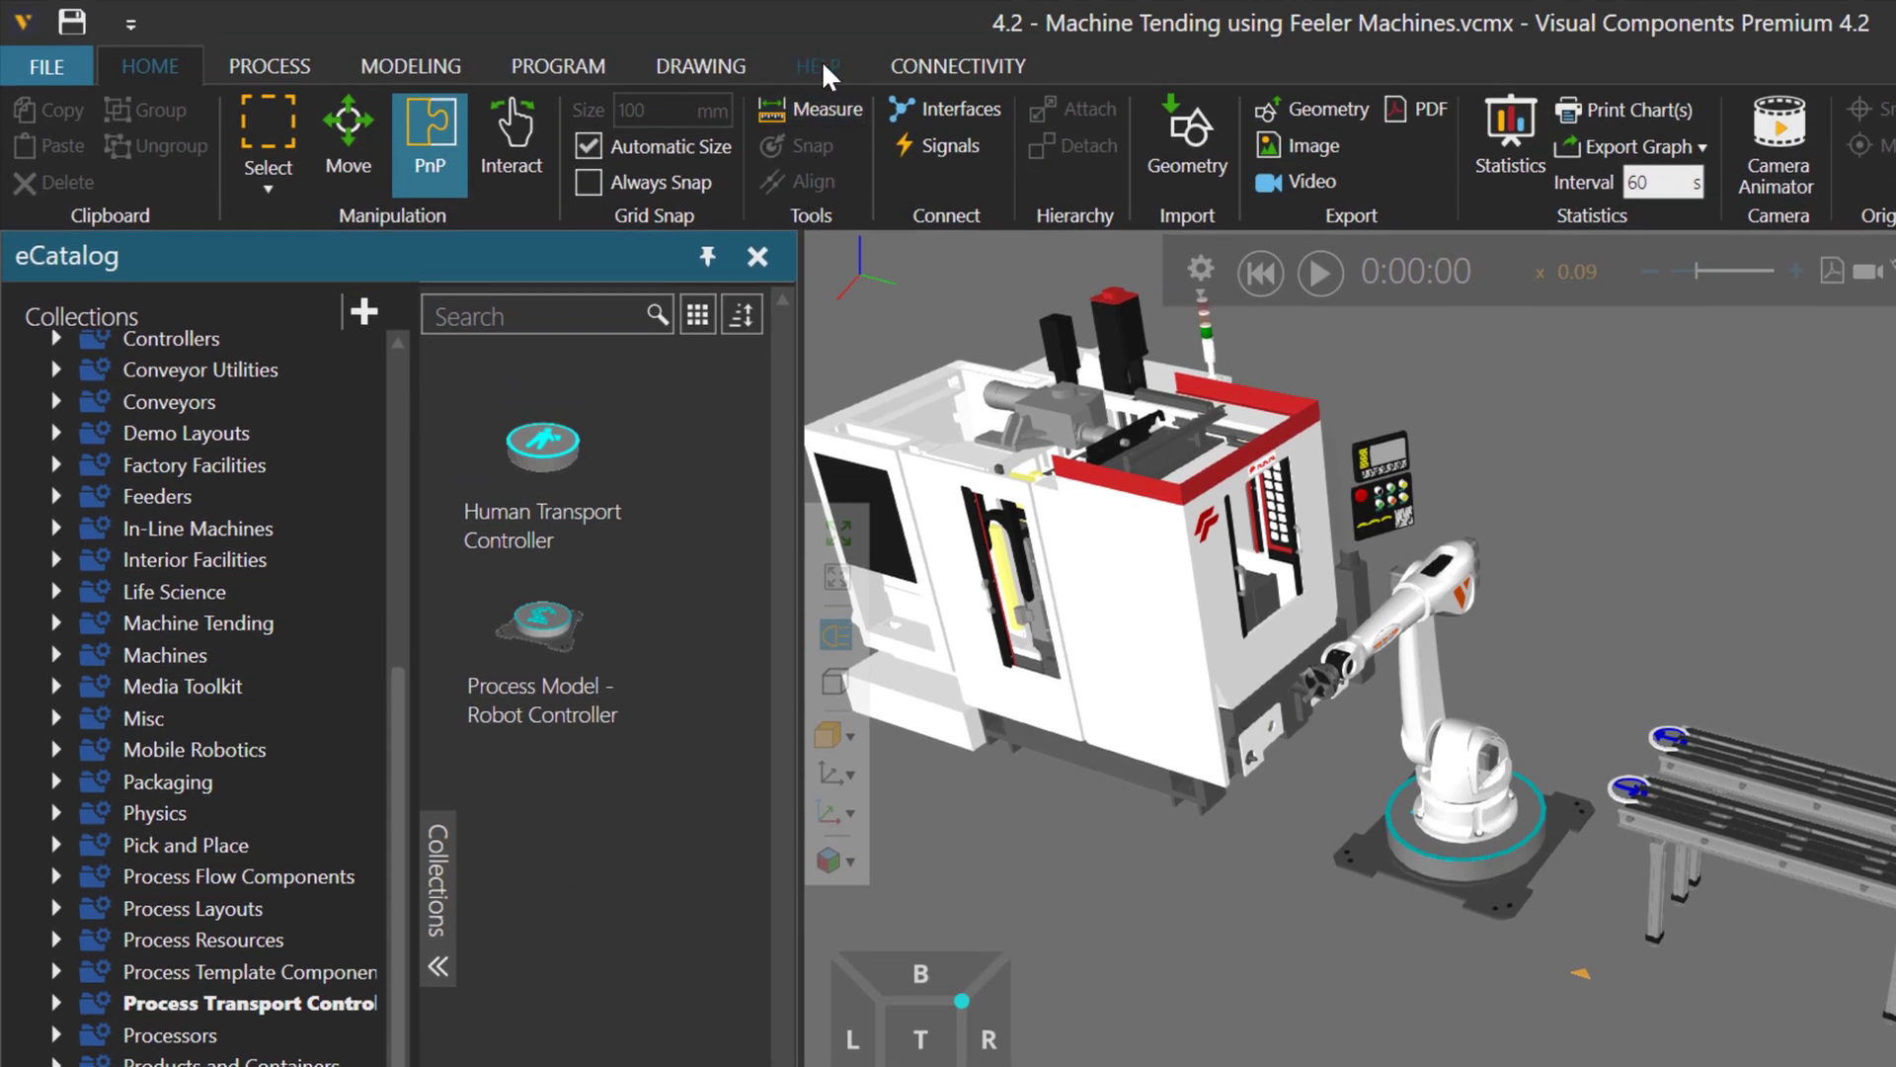
{"action": "left_click", "coordinate": [822, 61]}
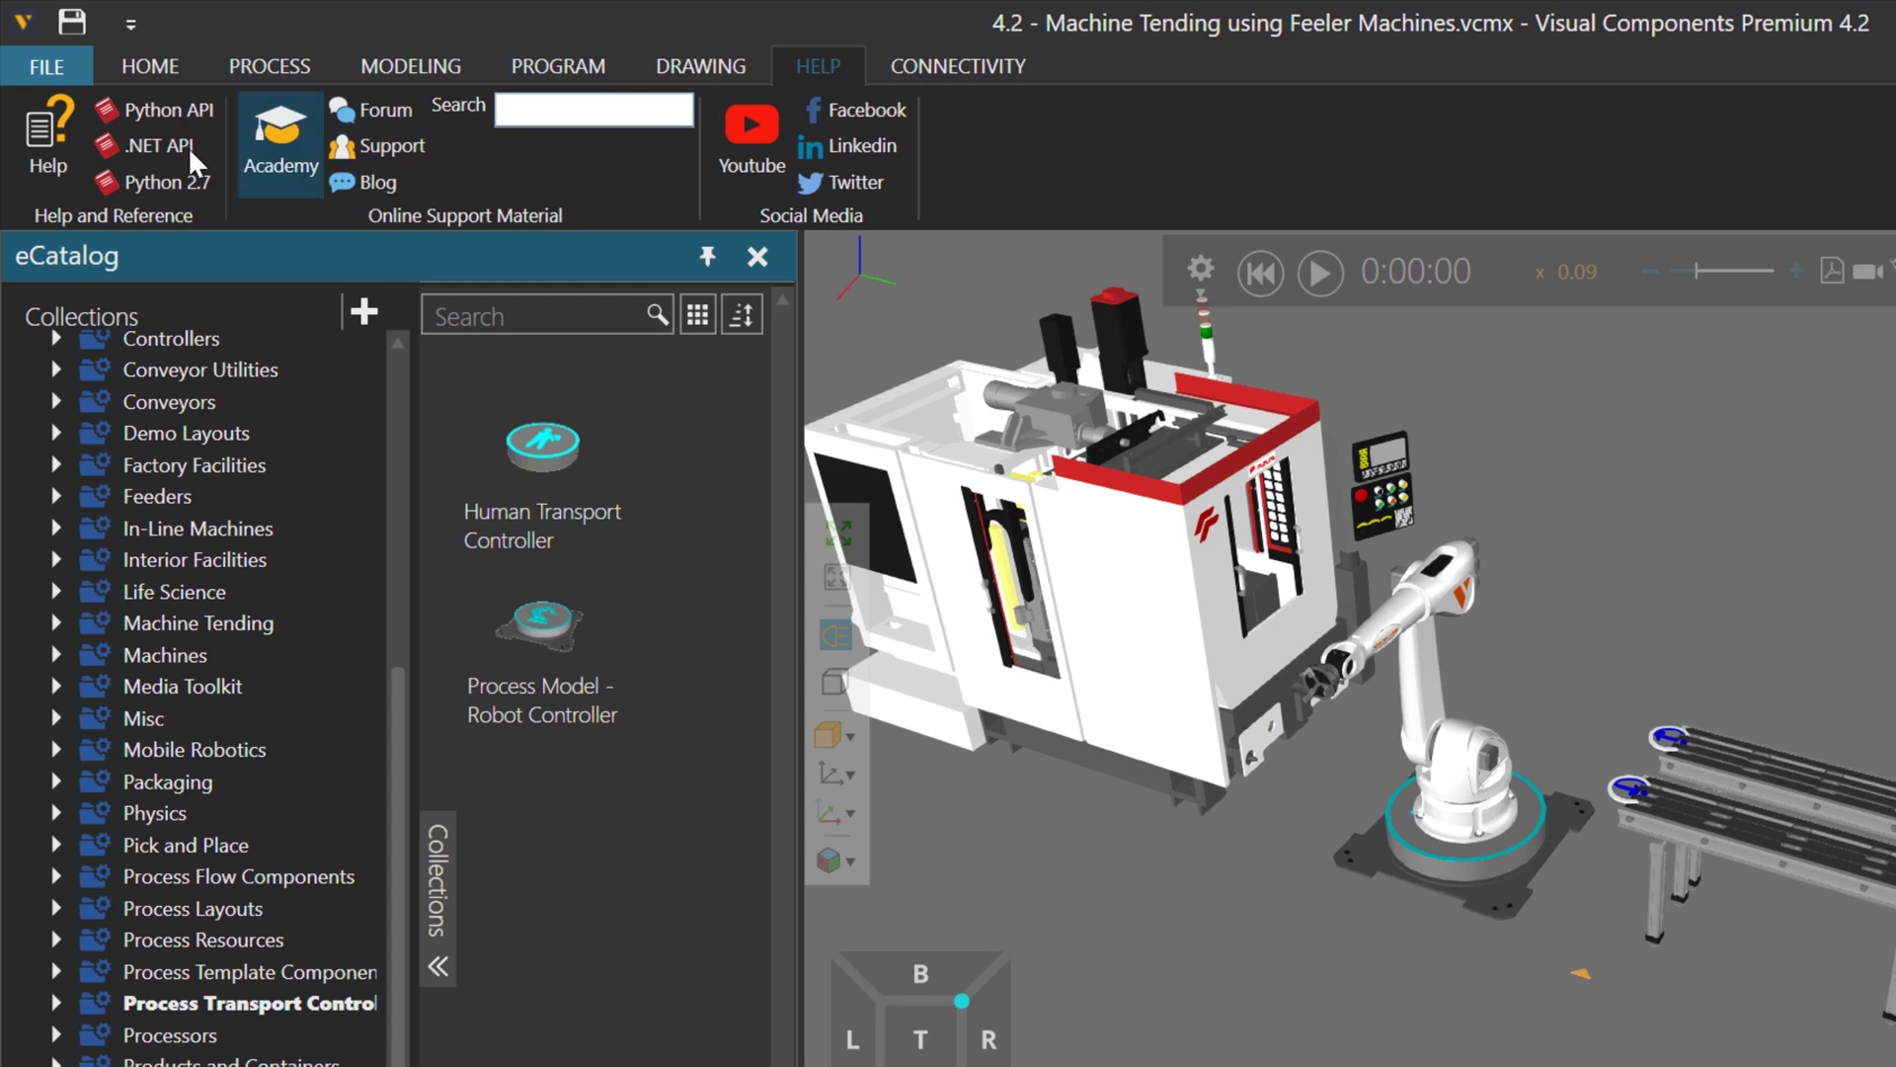
{"action": "left_click", "coordinate": [50, 126]}
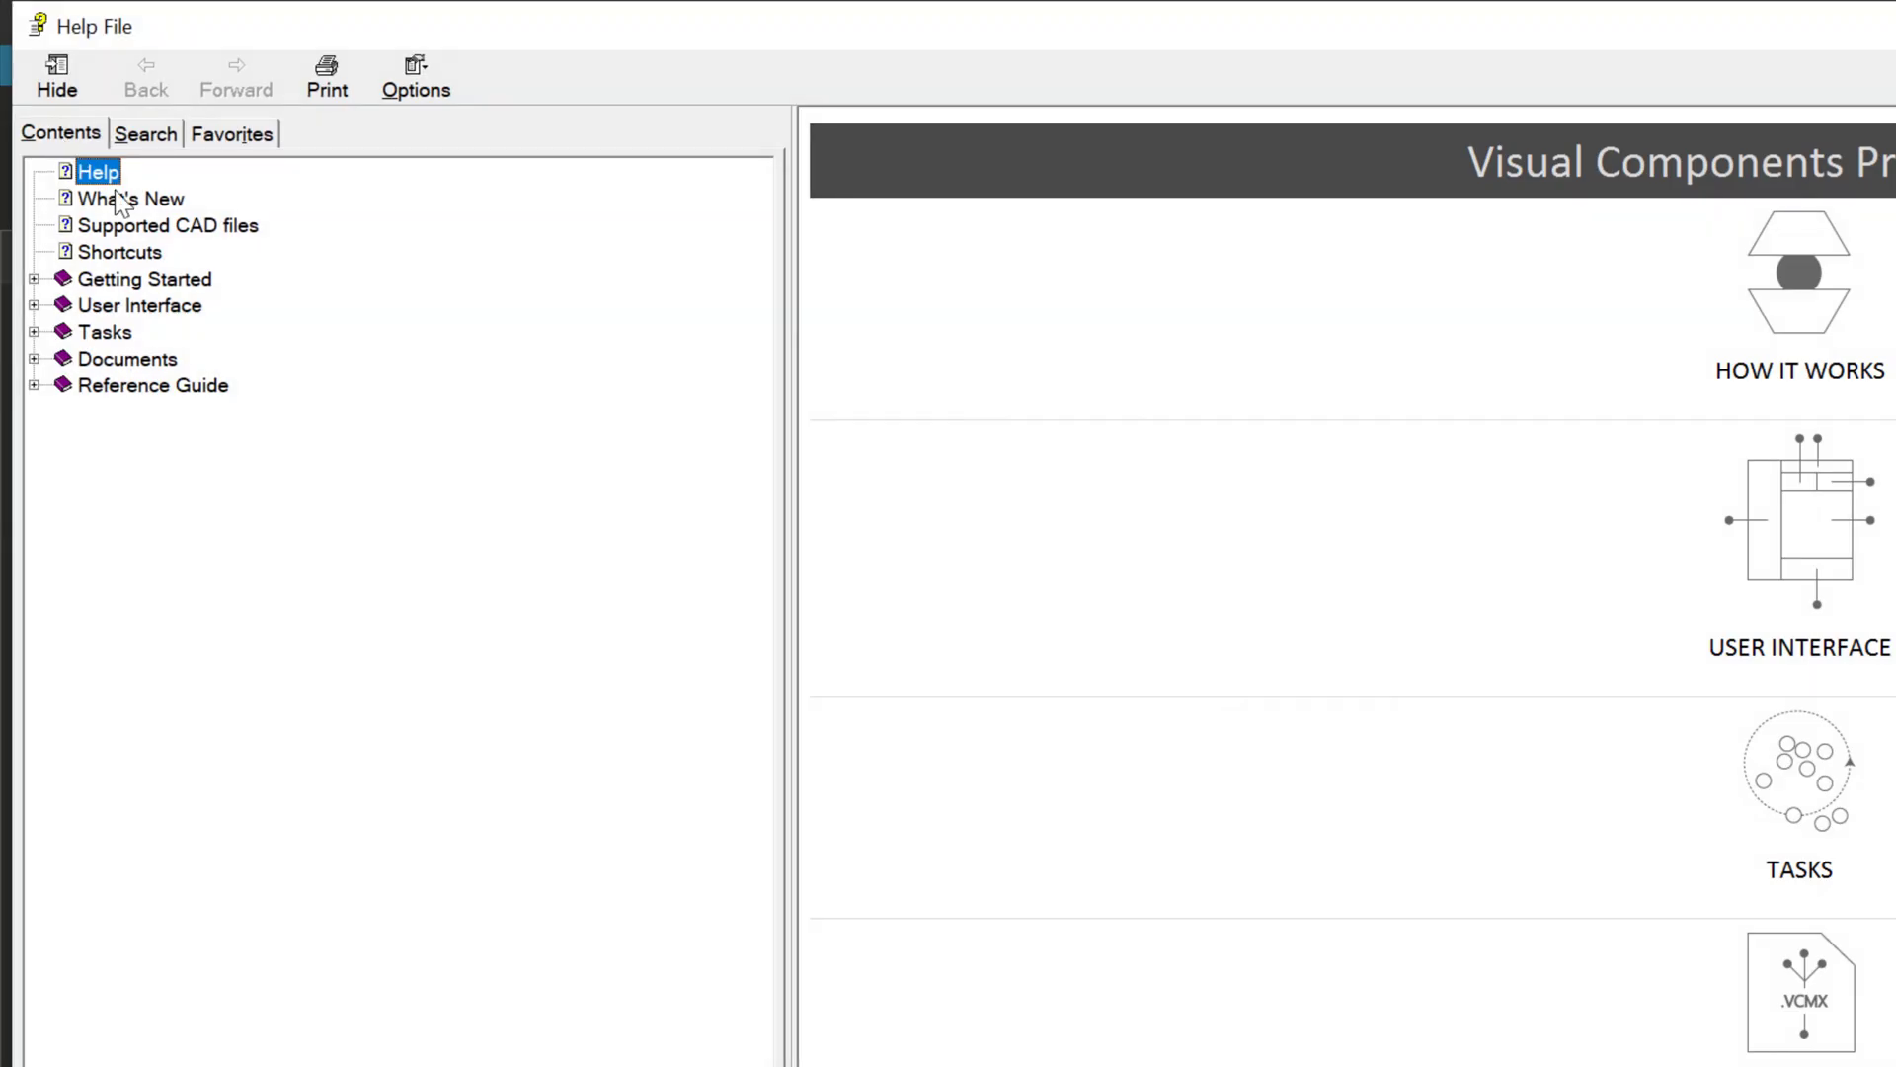
Read the What's New Process Modeling page and the User Interface > Views > Process help page
{"action": "left_click", "coordinate": [129, 202]}
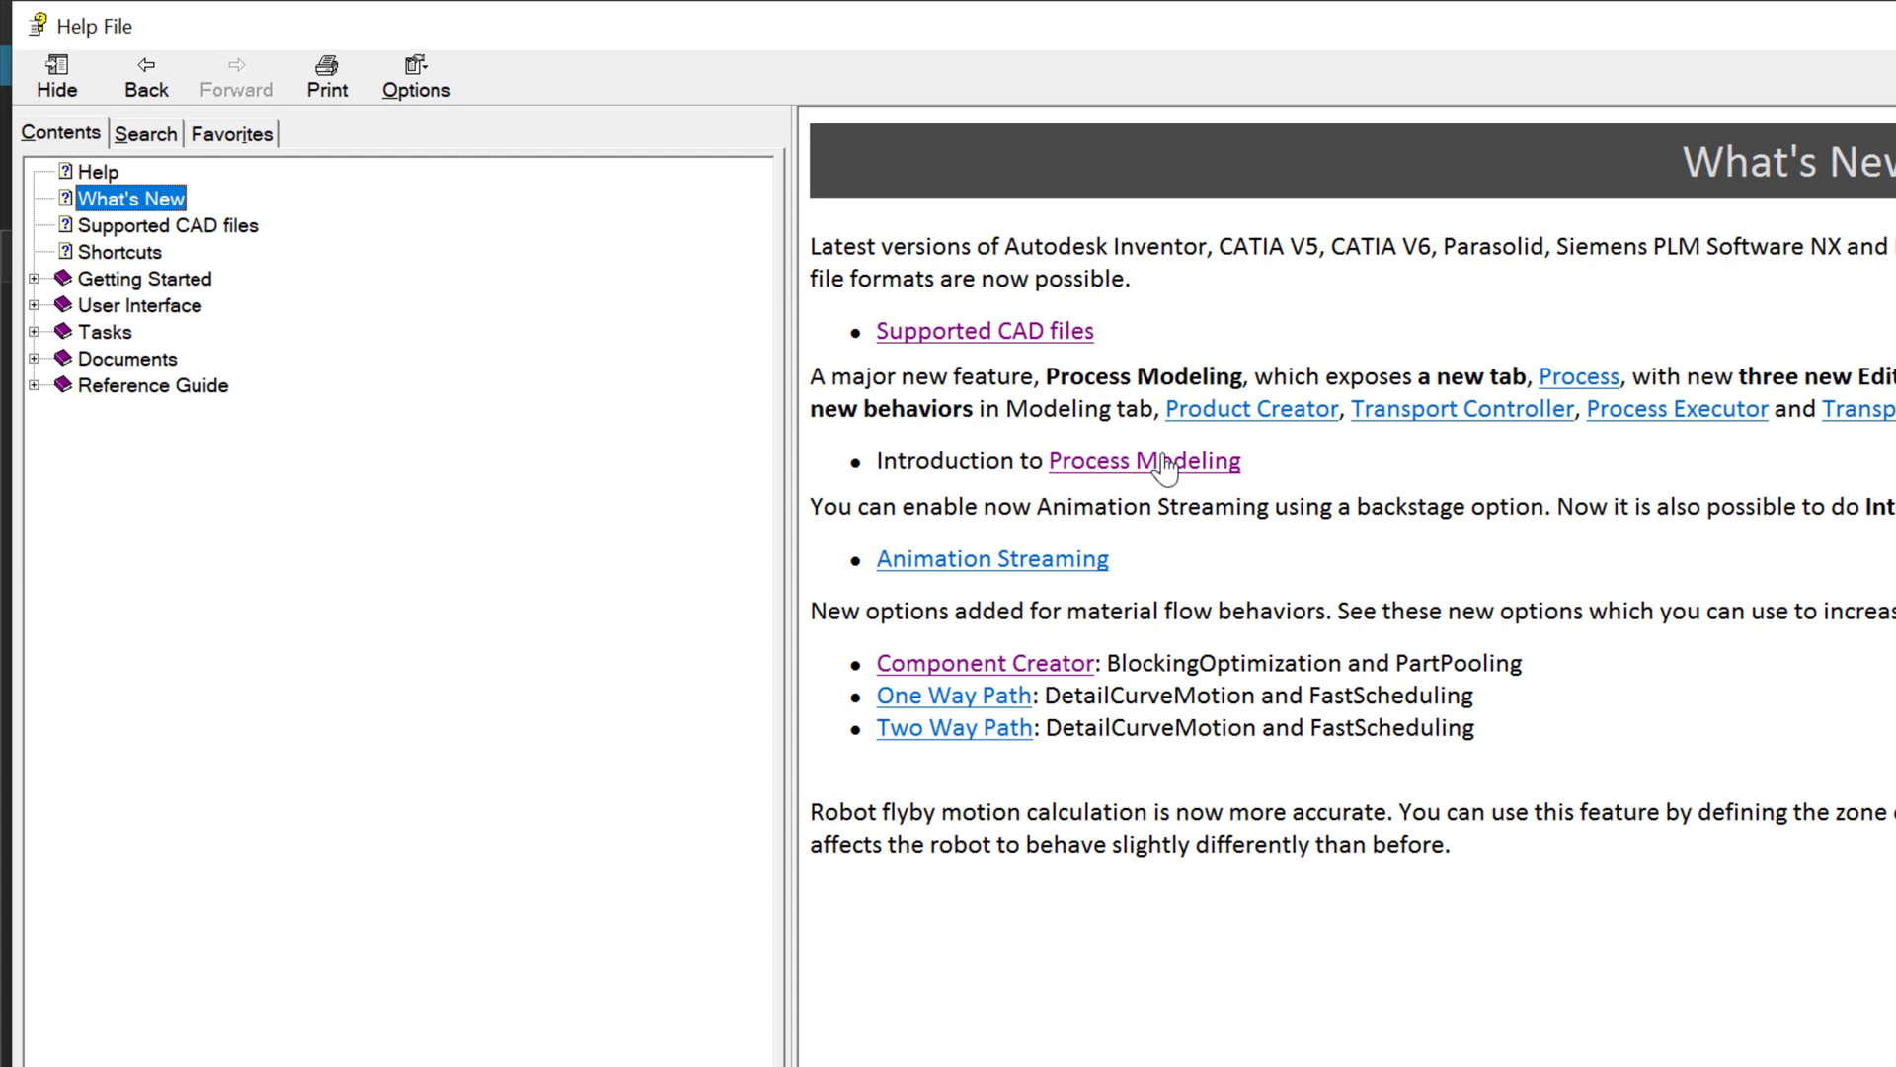
{"action": "left_click", "coordinate": [1215, 461]}
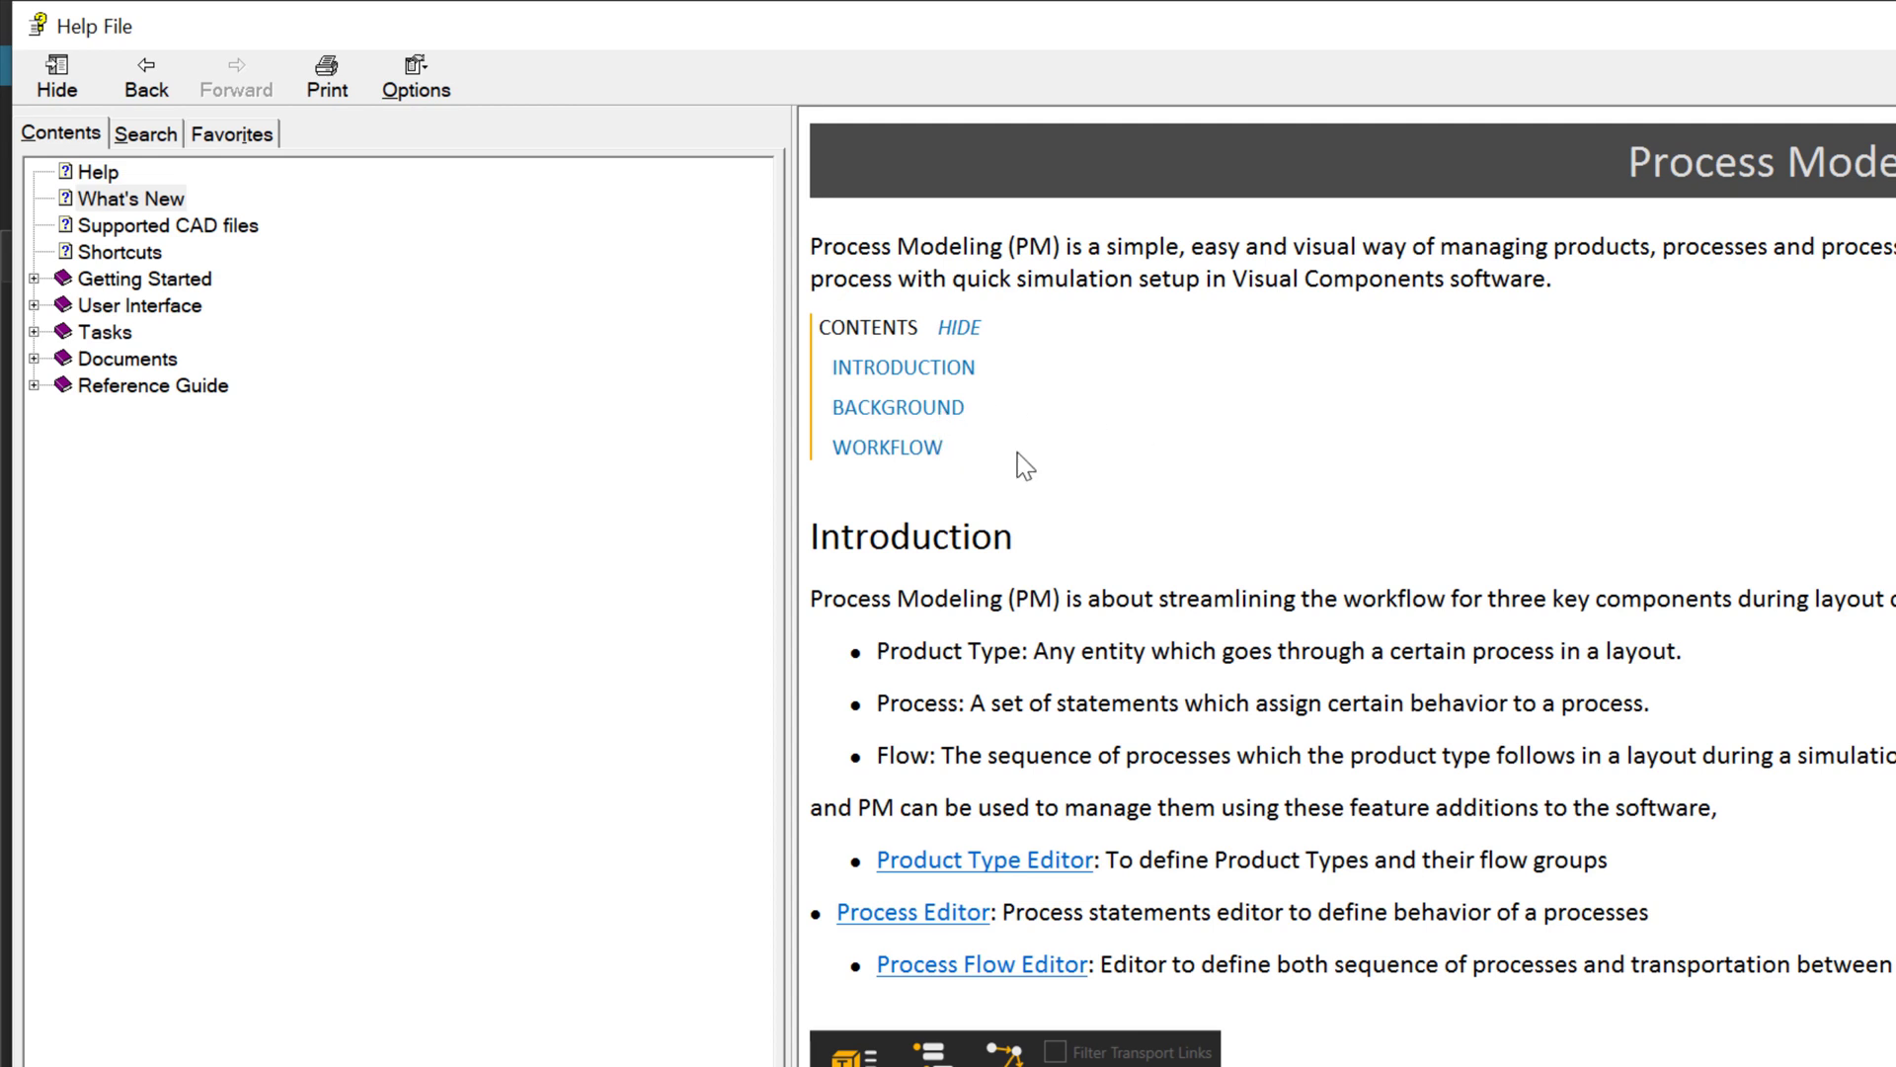
{"action": "left_click", "coordinate": [148, 306]}
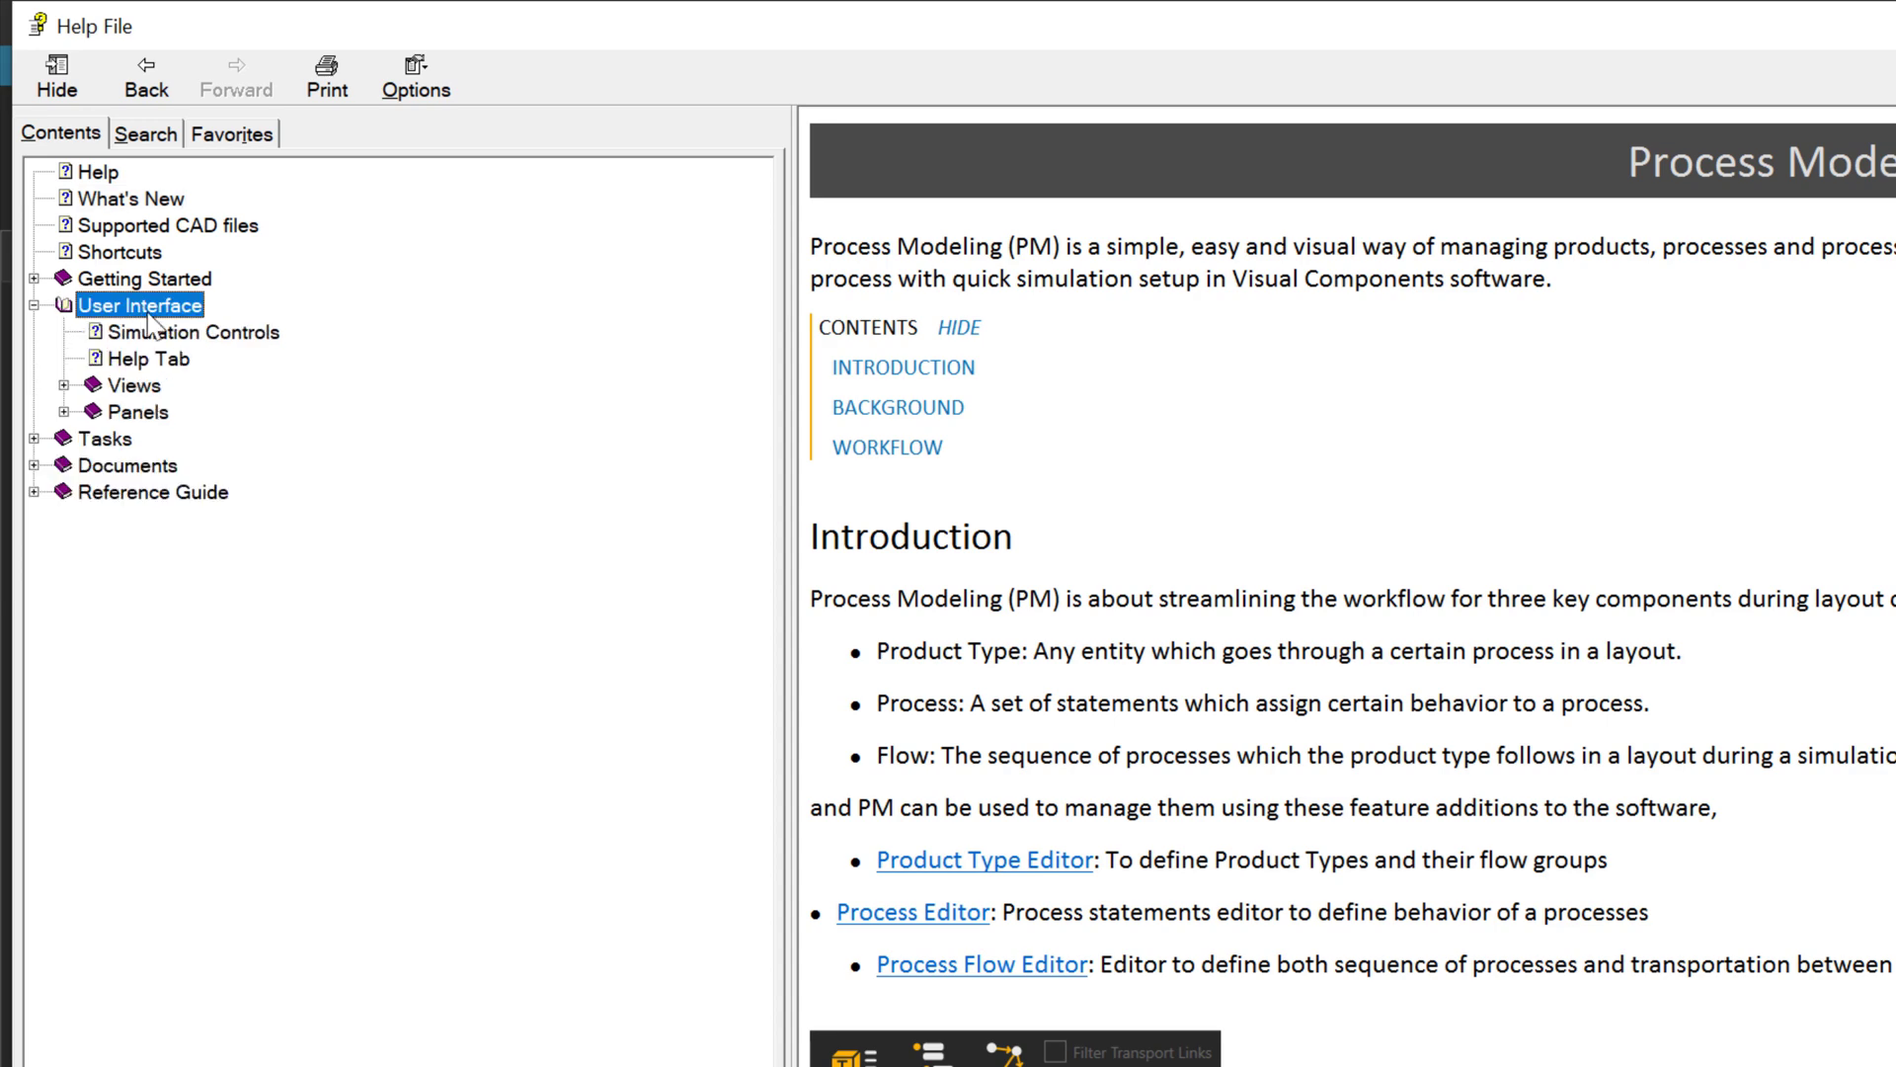
{"action": "left_click", "coordinate": [146, 387]}
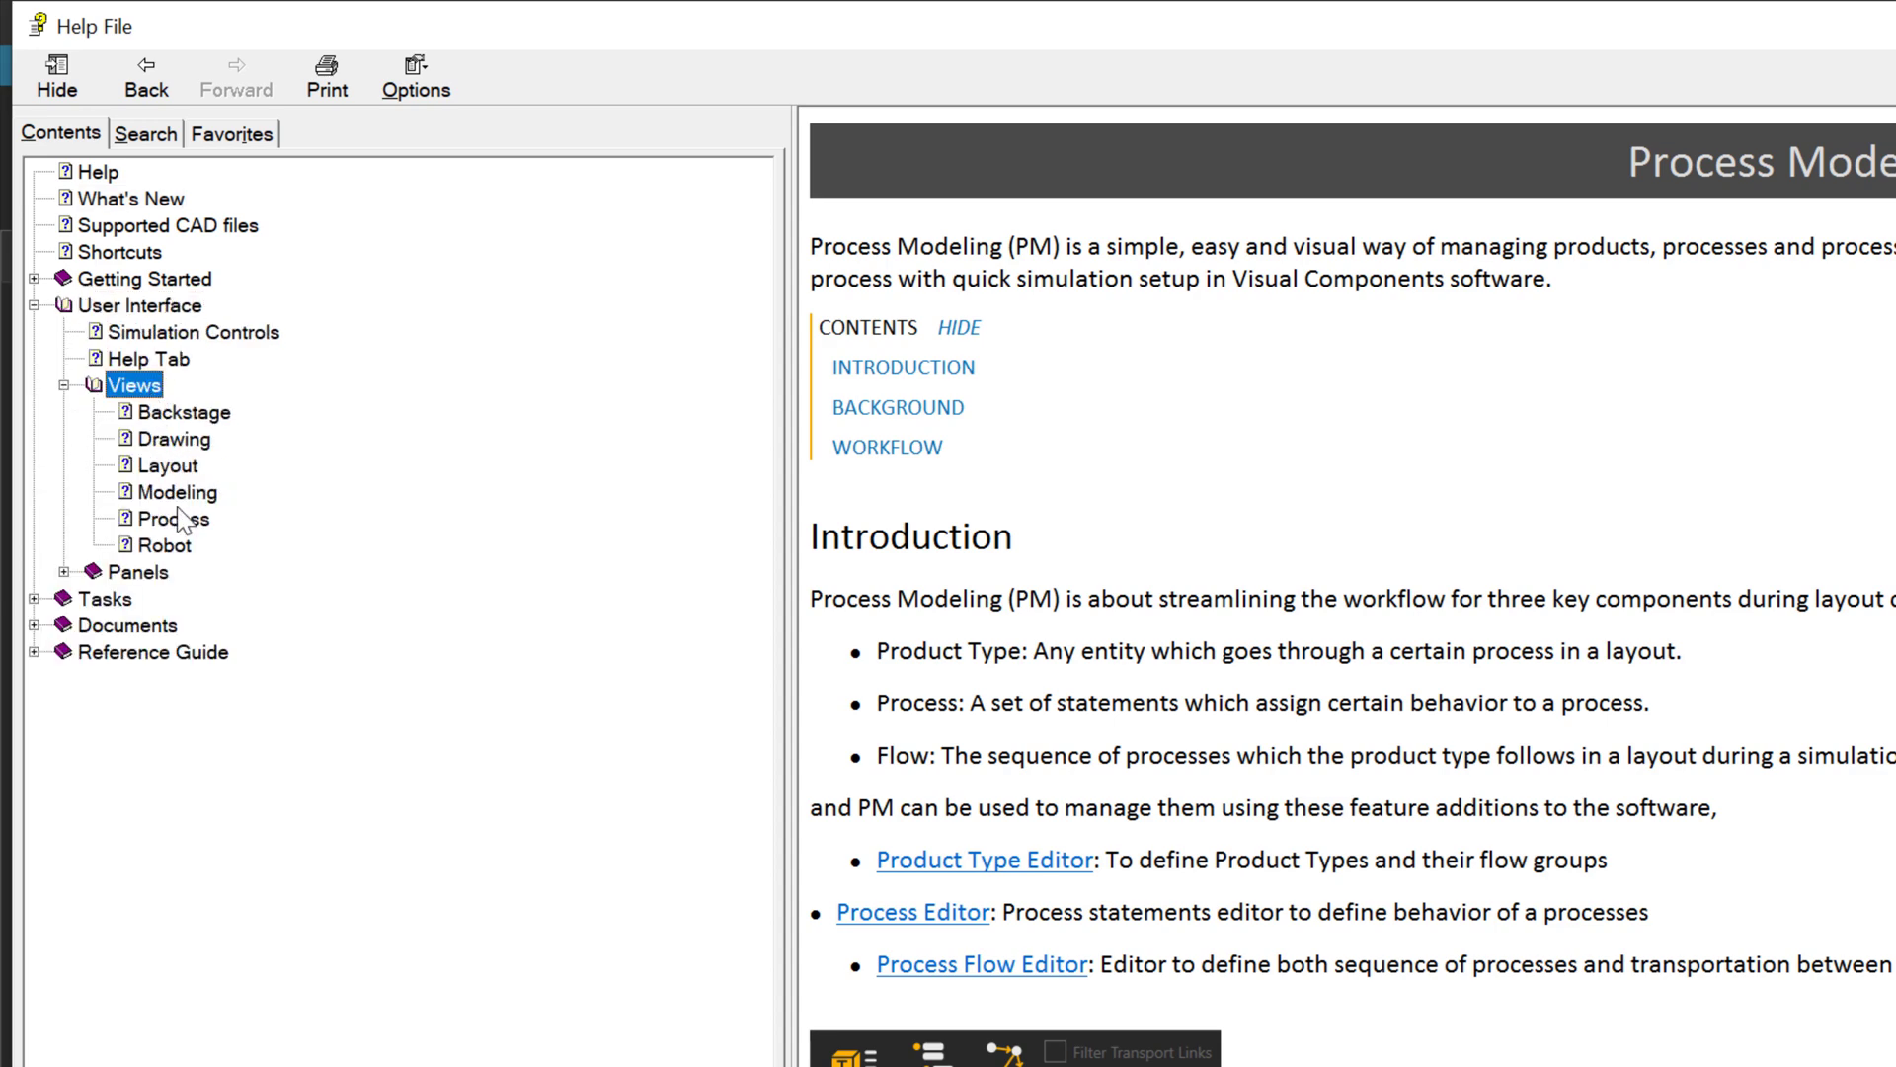
{"action": "left_click", "coordinate": [180, 514]}
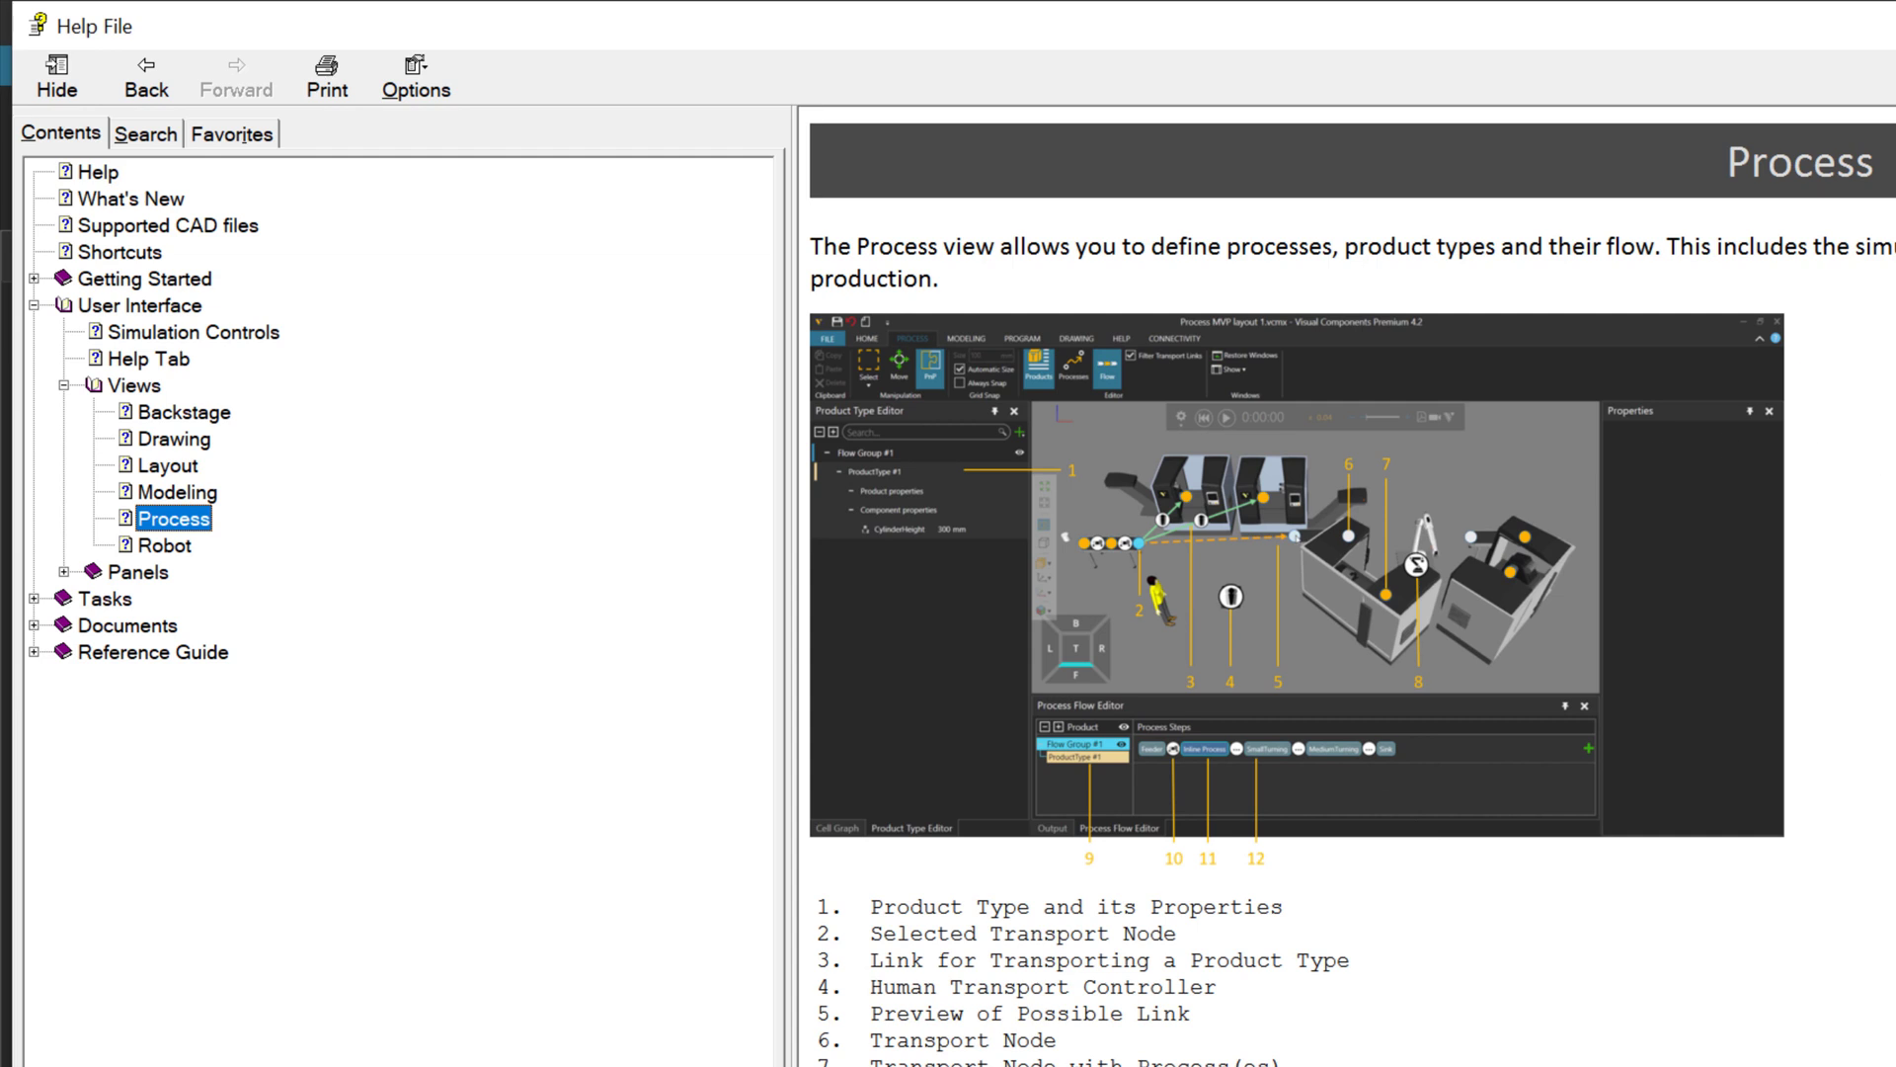
View the Process Editor, Process Flow Editor and Product Type Editor panel pages, then minimize help
{"action": "left_click", "coordinate": [63, 572]}
{"action": "left_click", "coordinate": [187, 735]}
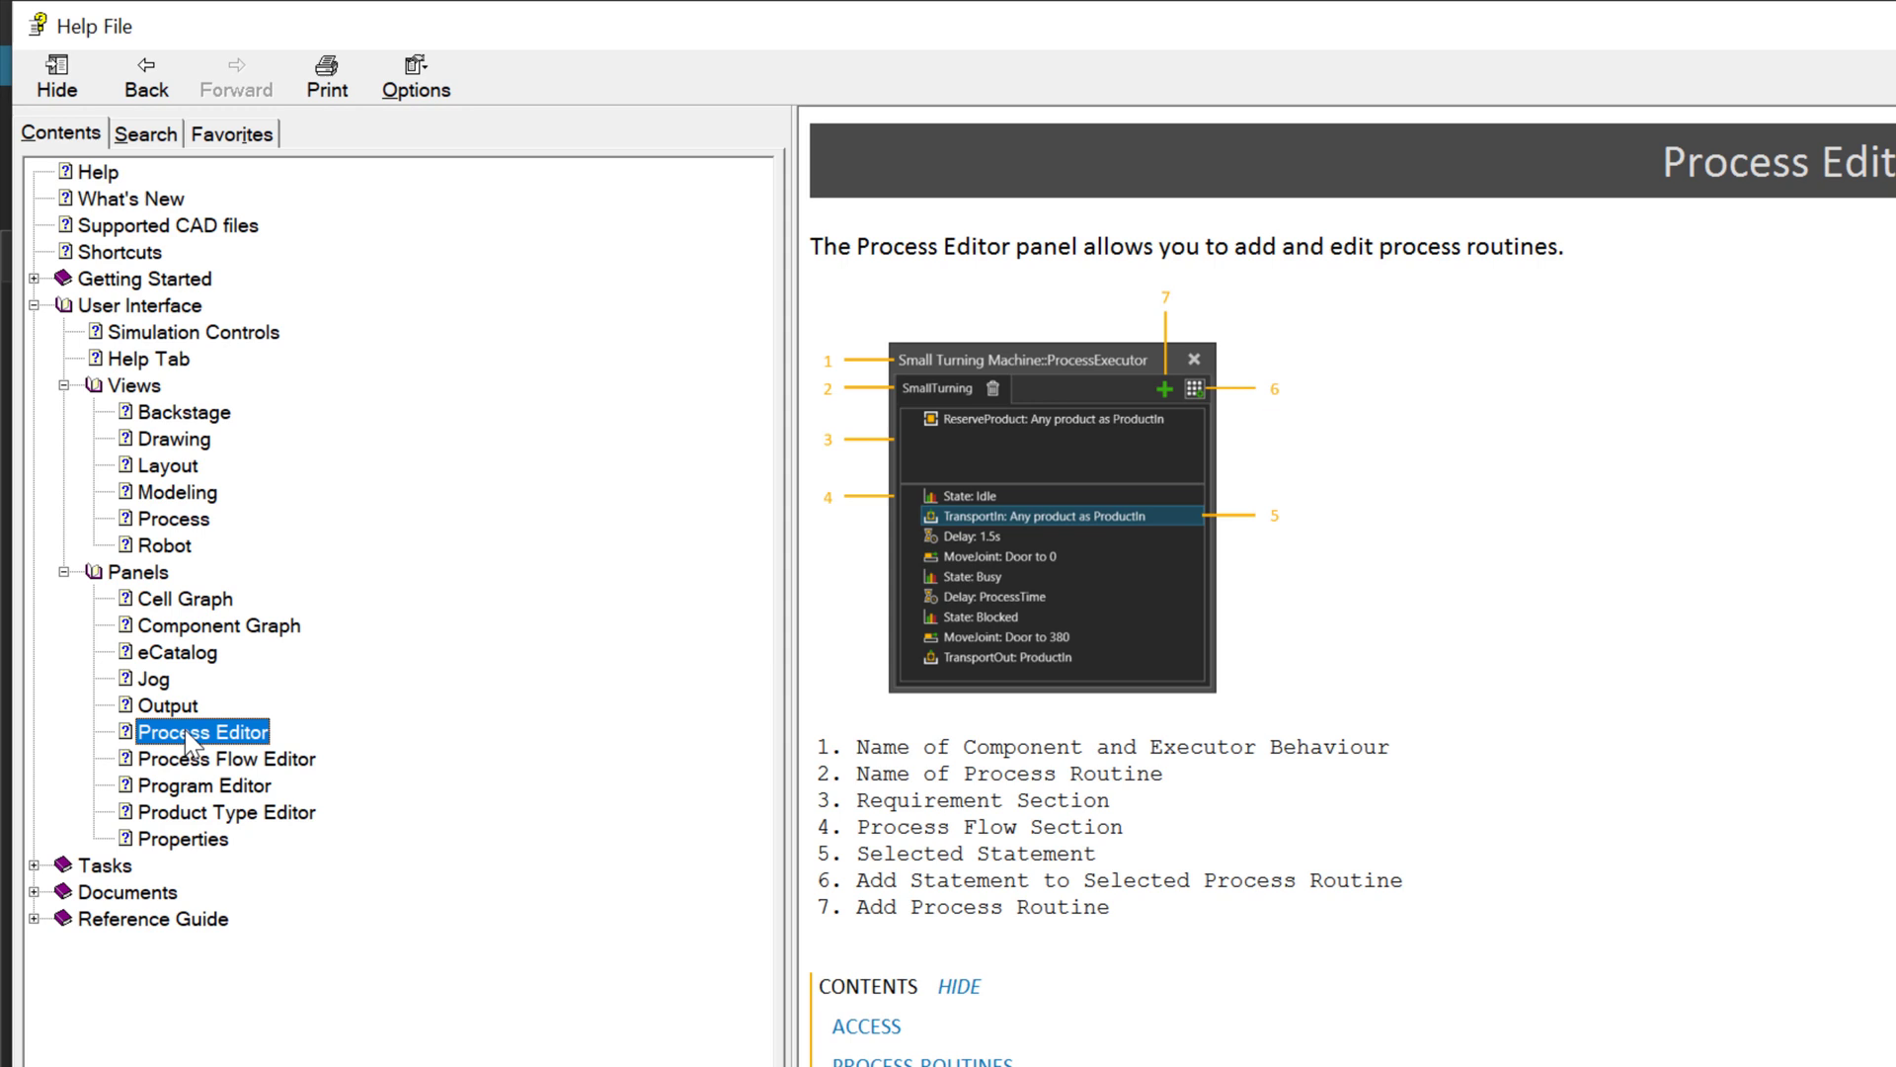
{"action": "left_click", "coordinate": [259, 762]}
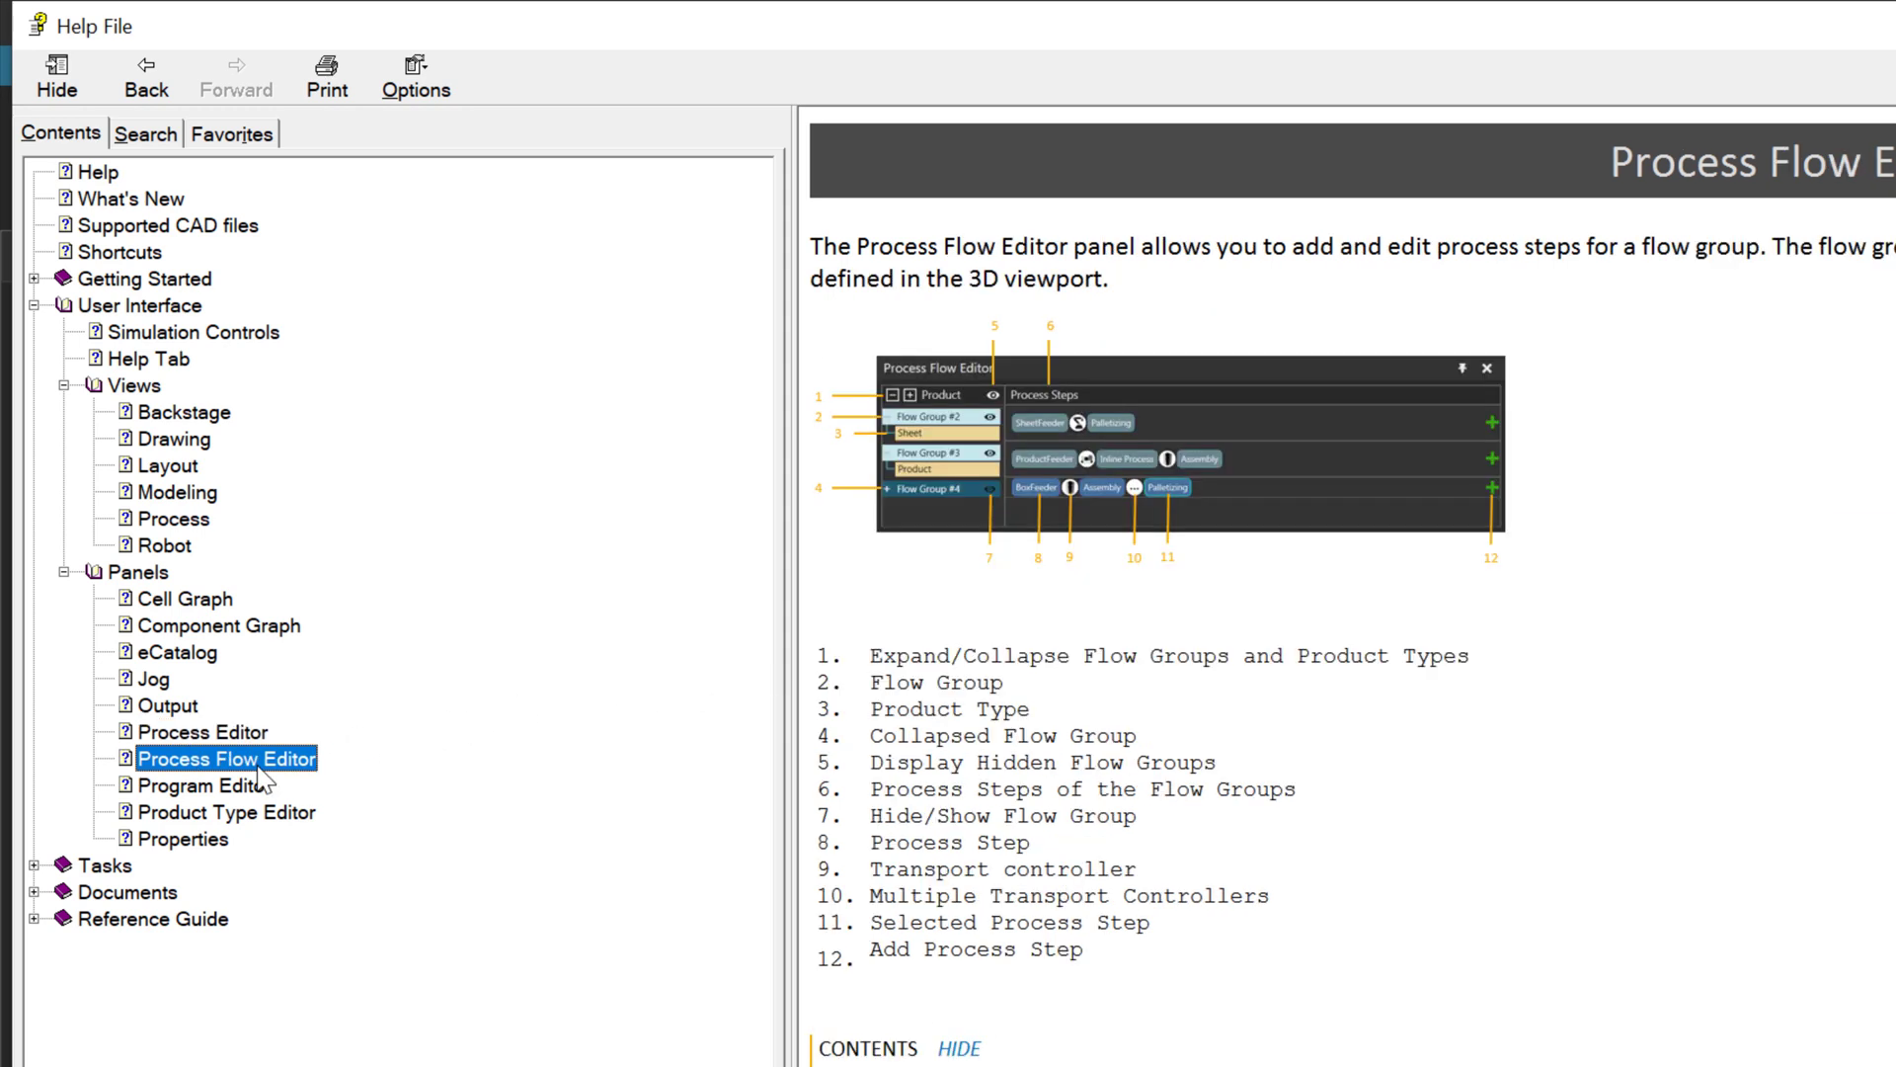
{"action": "left_click", "coordinate": [268, 816]}
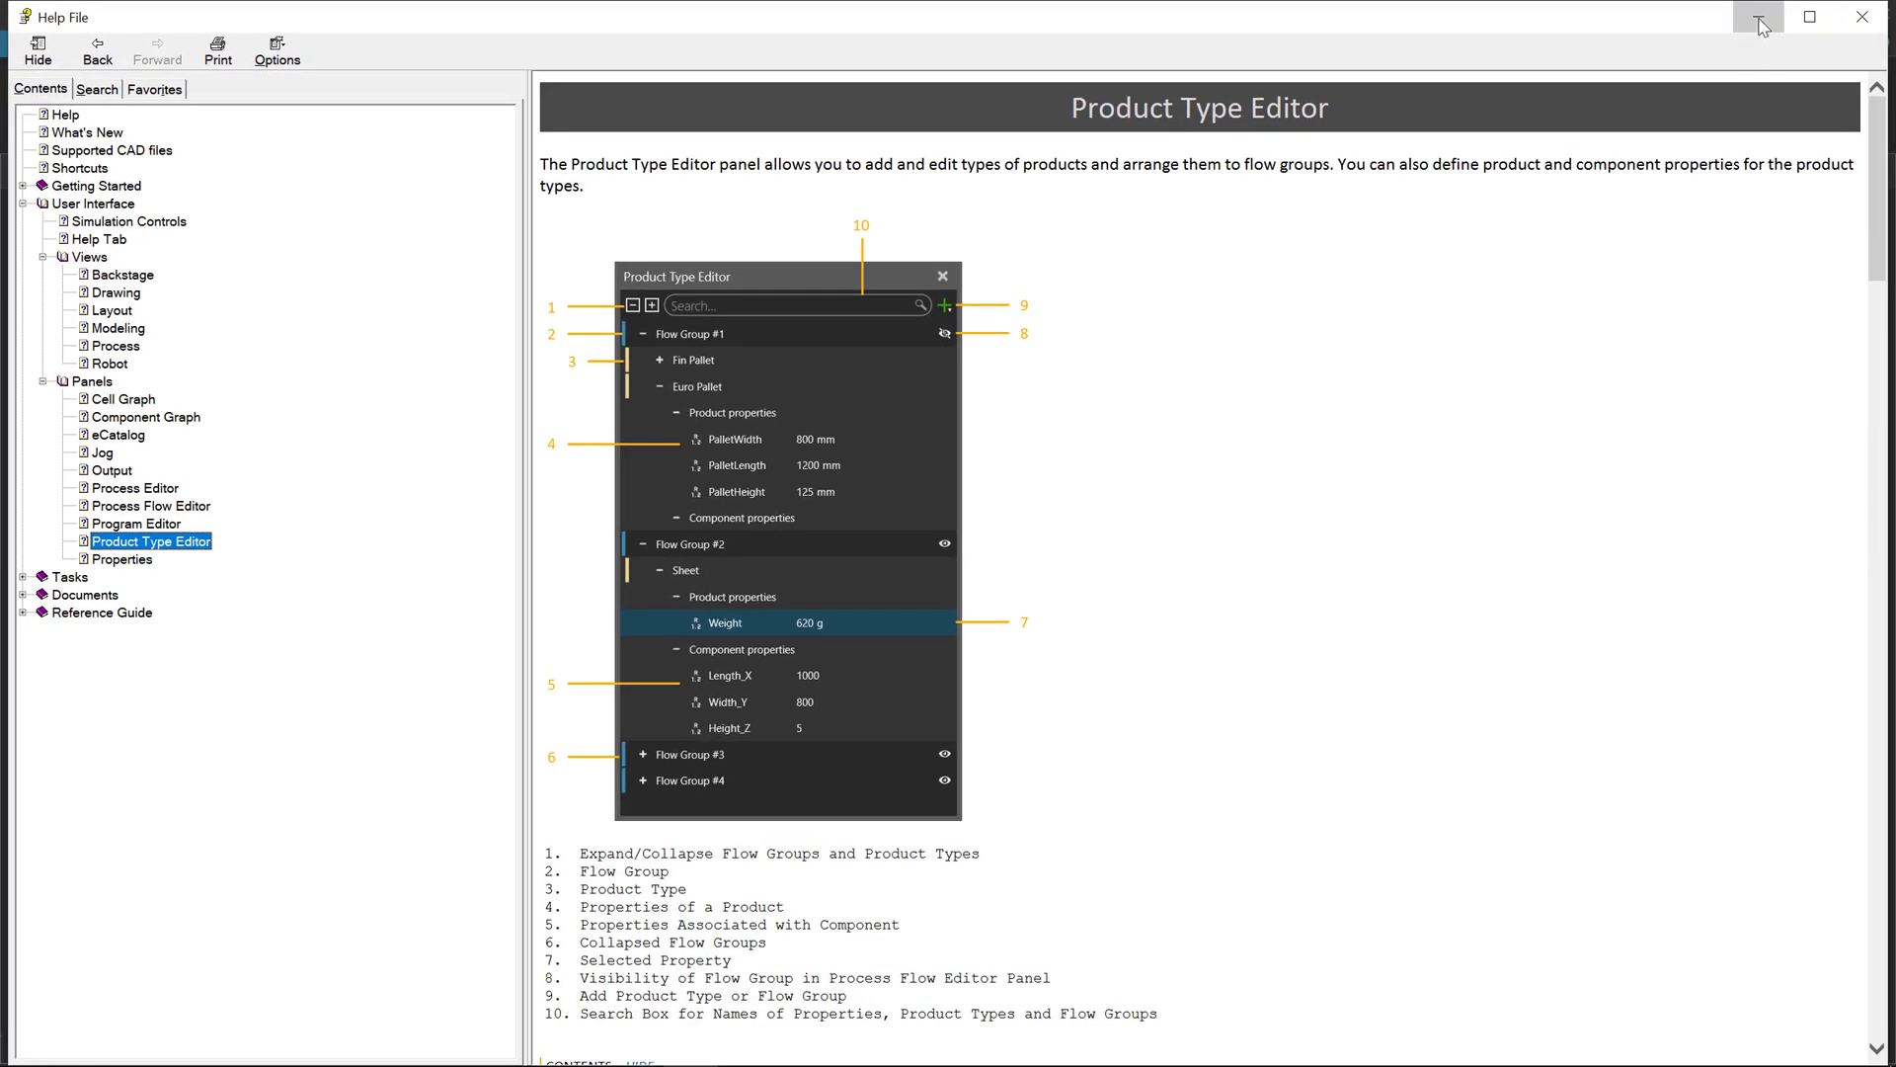
{"action": "left_click", "coordinate": [1759, 18]}
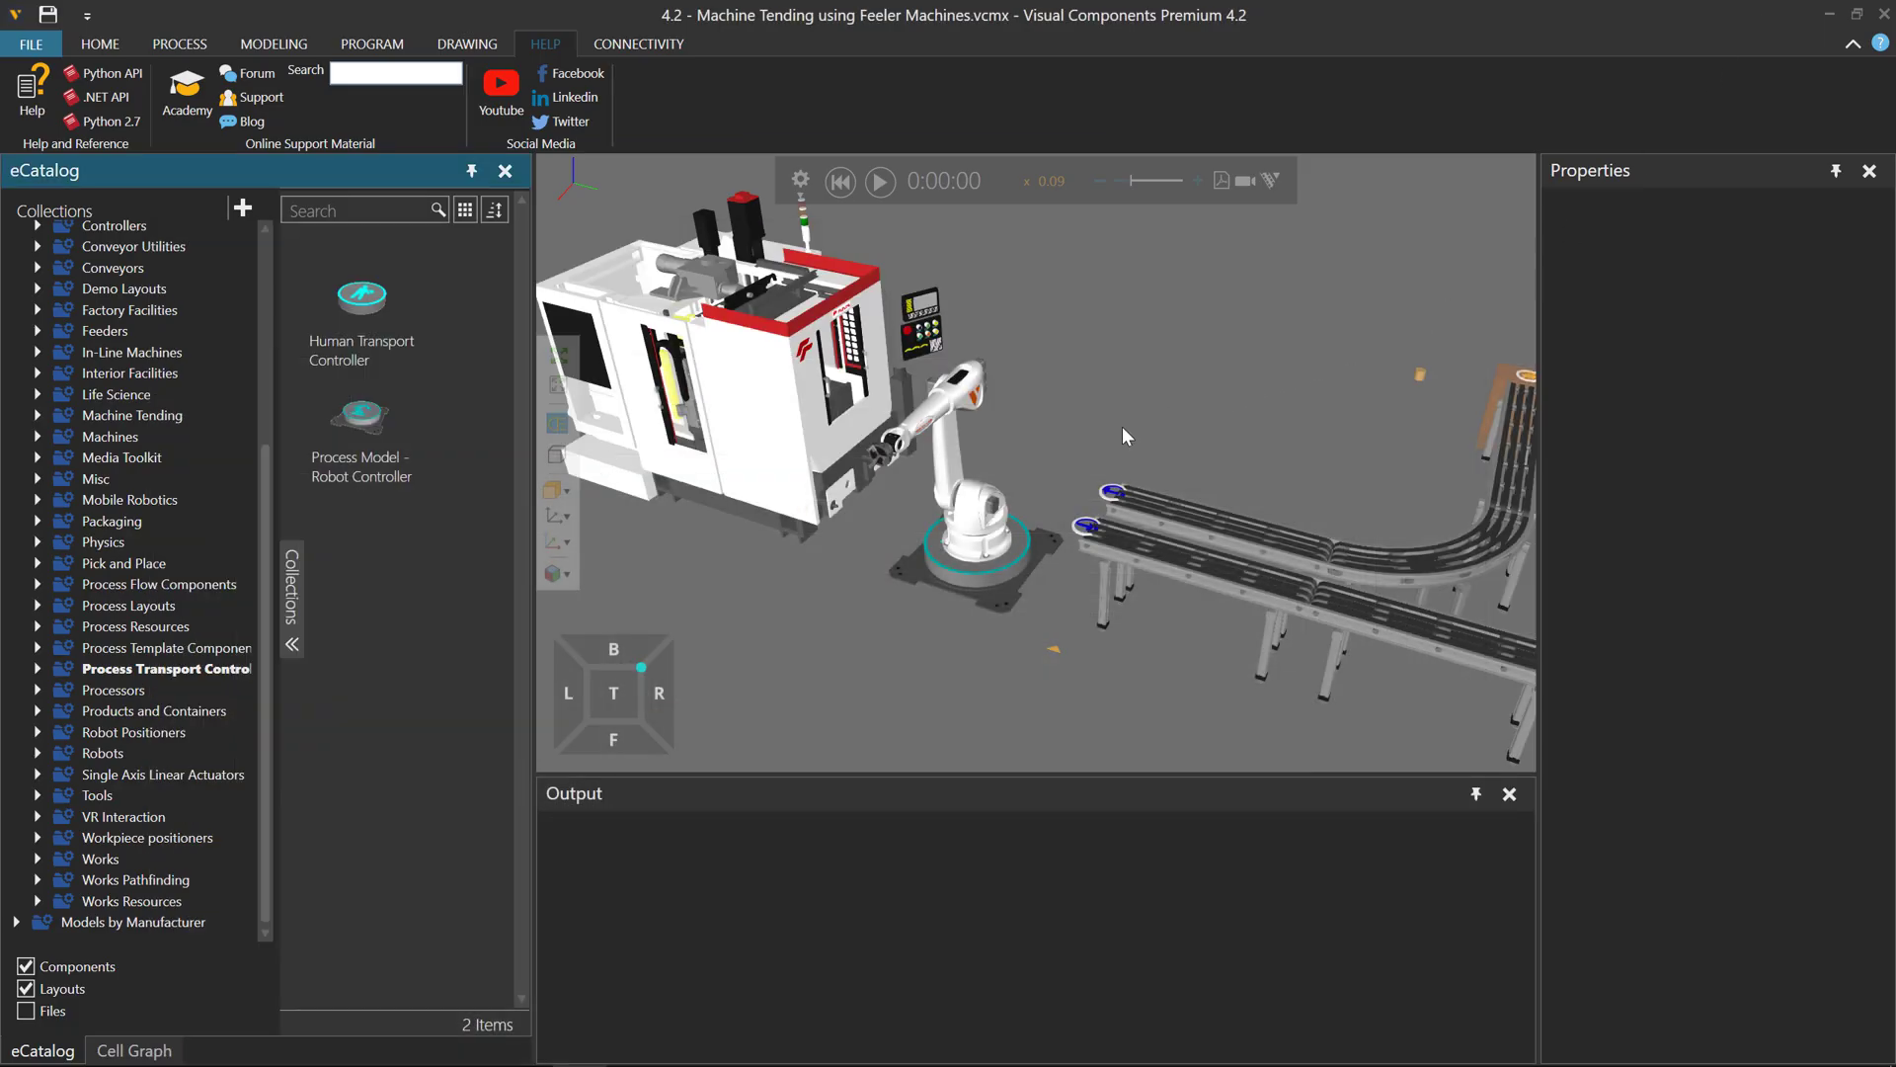